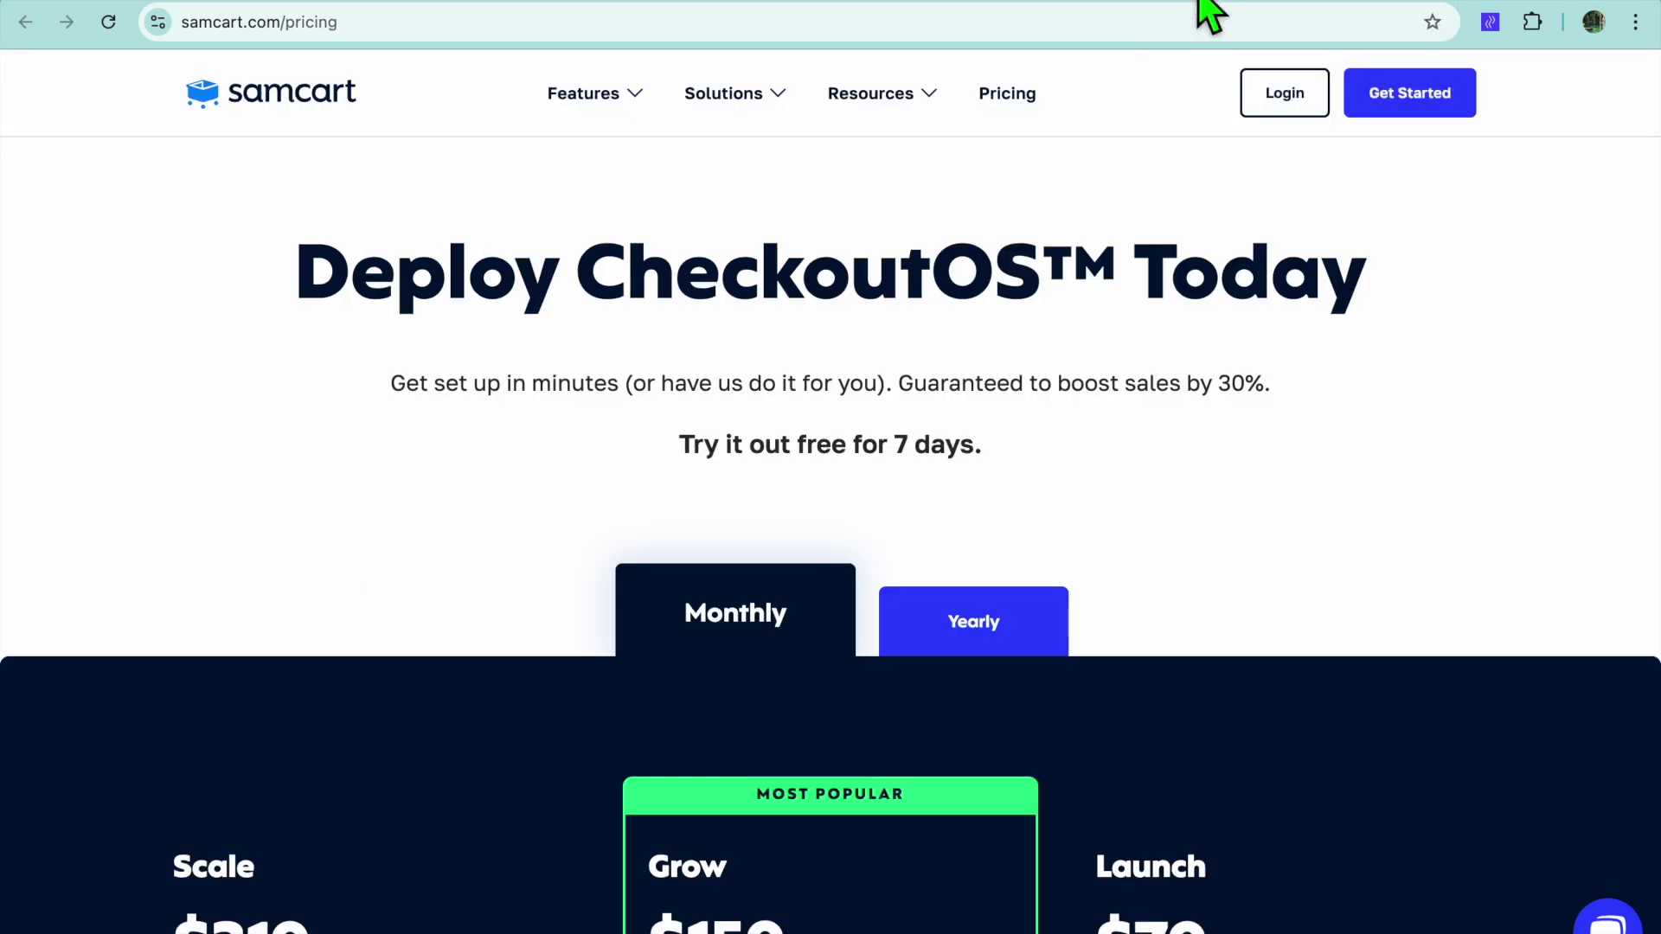
Review the features and monthly prices of the Scale, Grow and Launch plans, and switch to the SamCart onboarding form.
scroll(846, 430, down, 8)
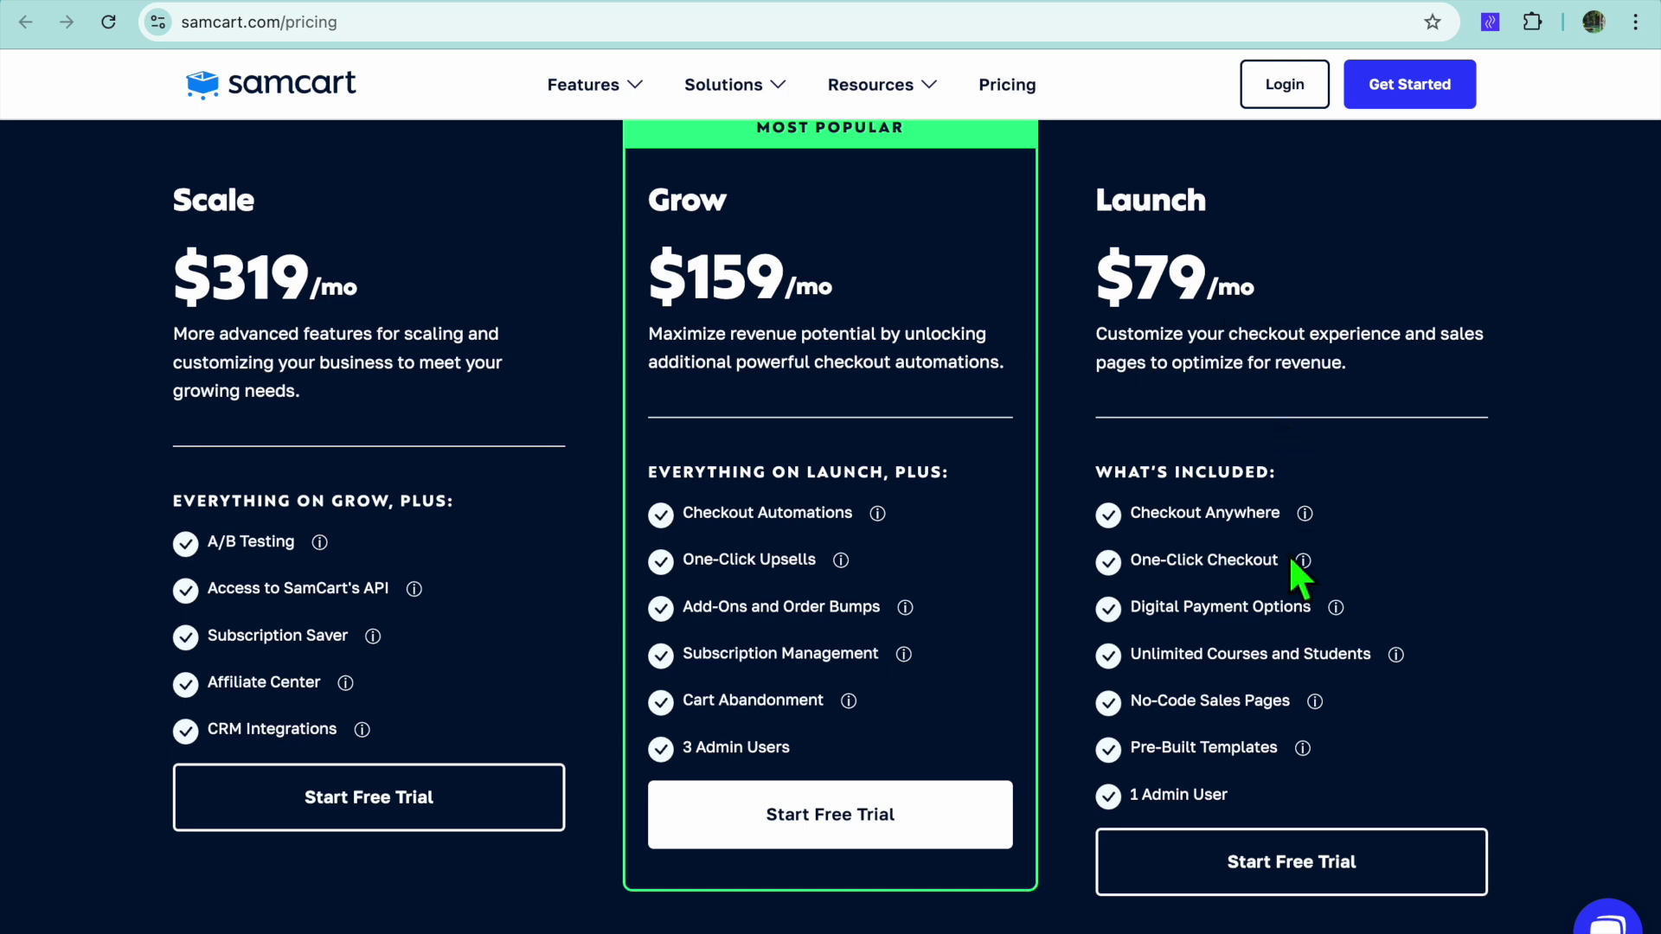
mouse_move(1316, 706)
click(1242, 3)
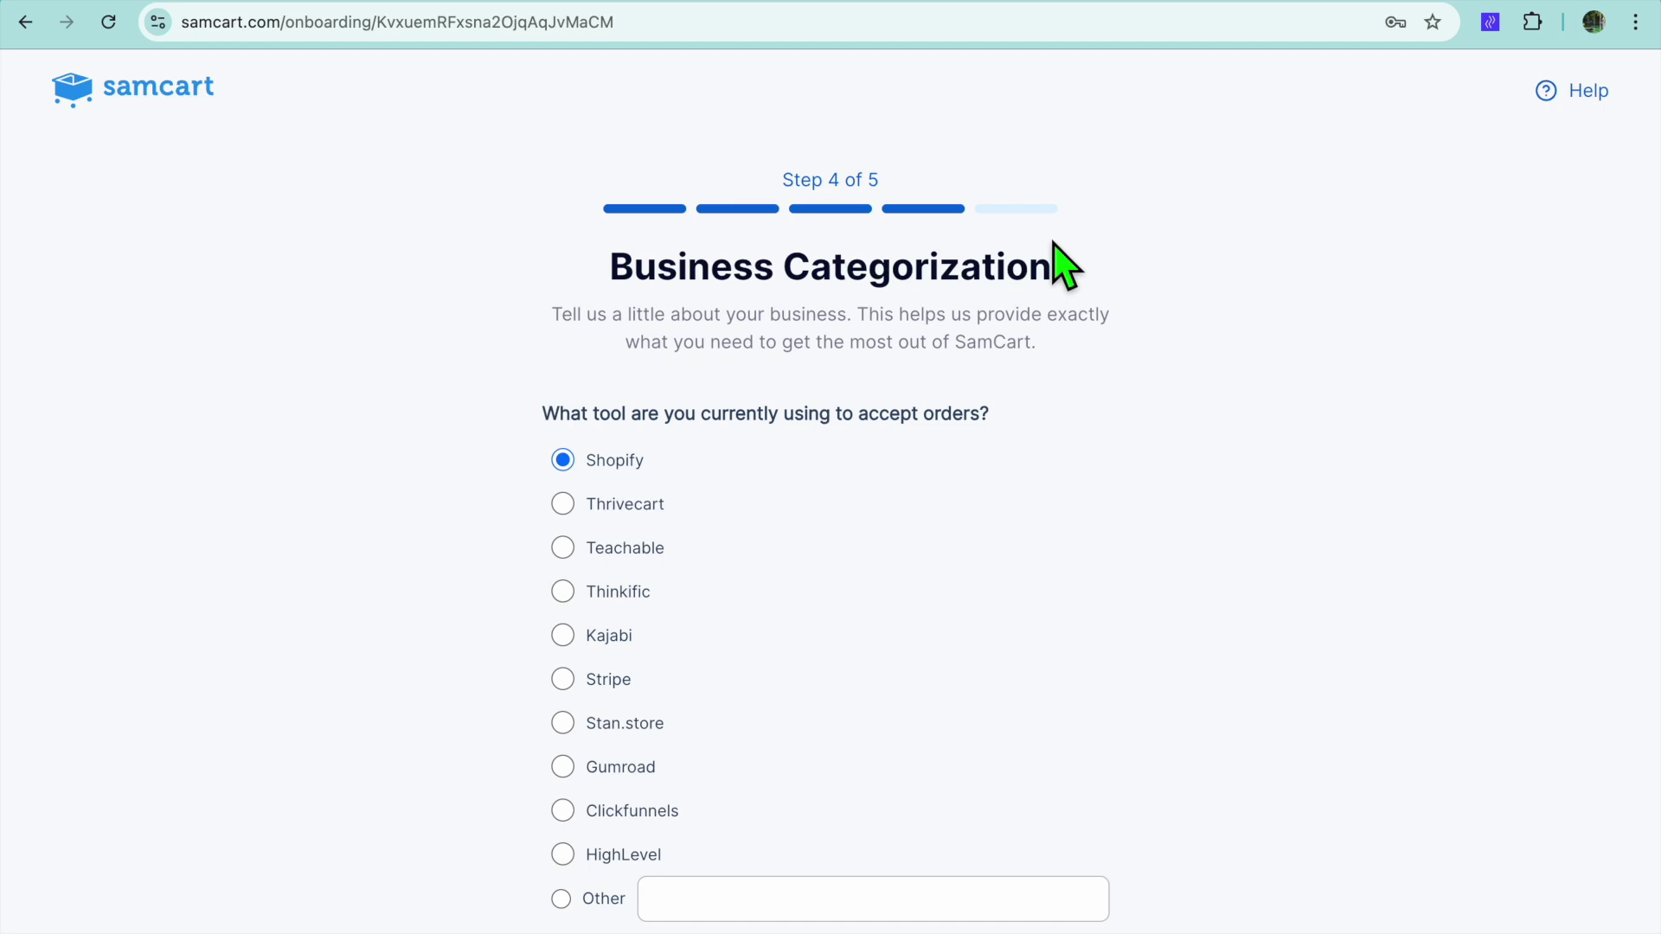
In the Business Categorization form, choose creating a sales page to start collecting revenue for a new business as the primary objective.
scroll(1062, 264, down, 3)
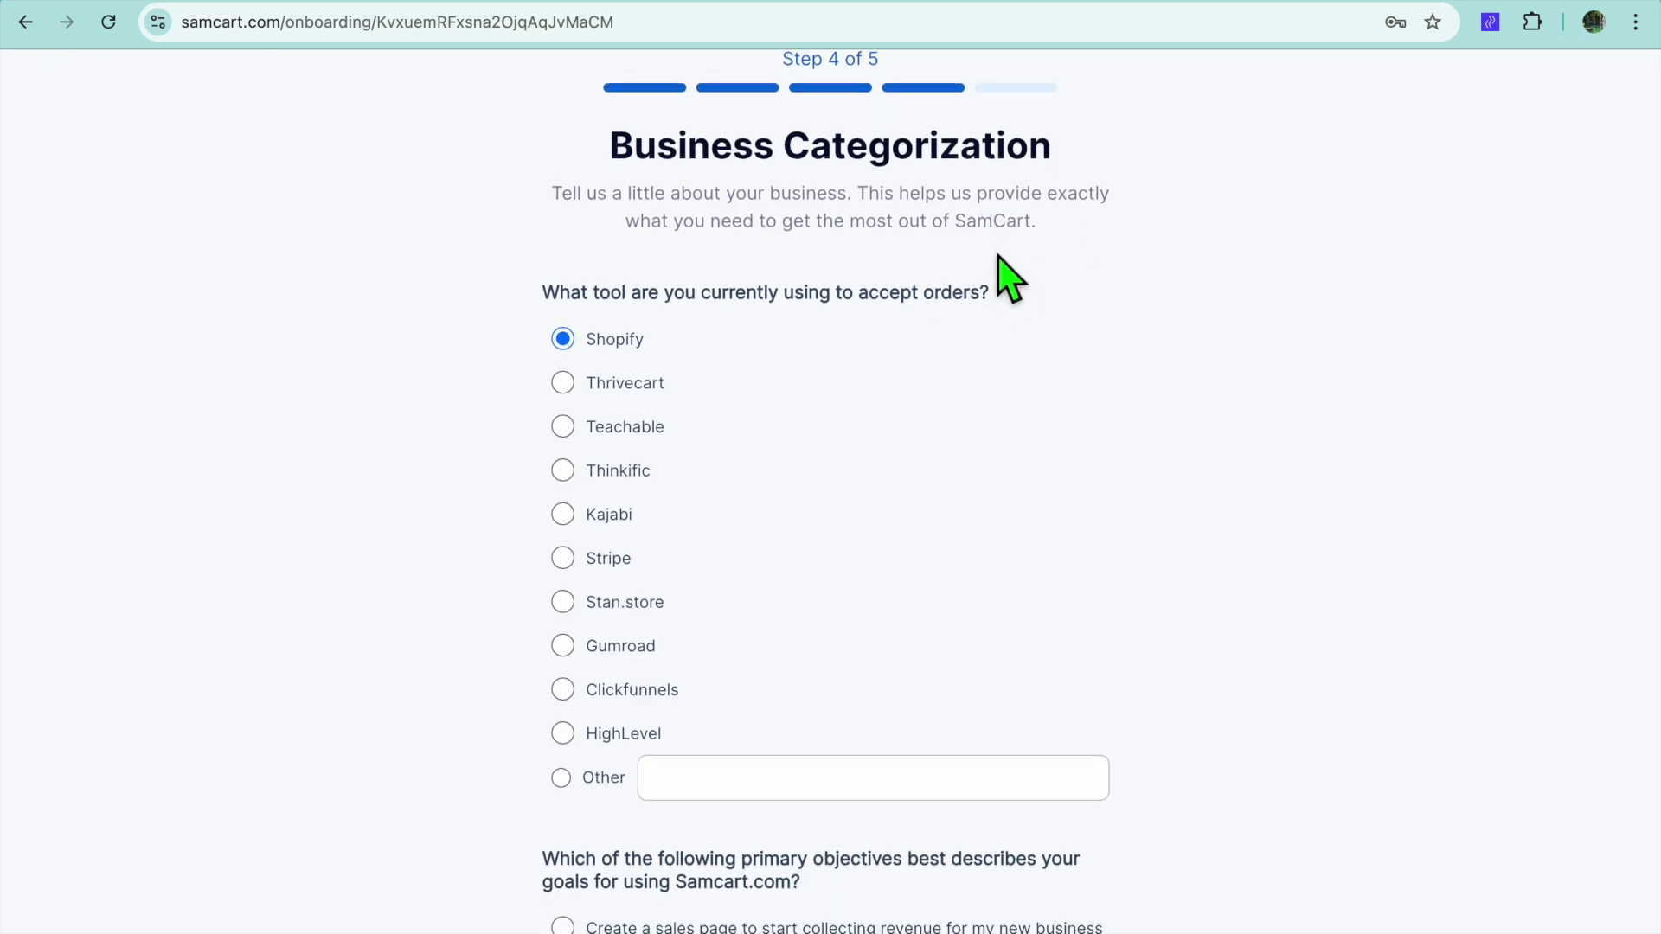
scroll(999, 257, down, 1)
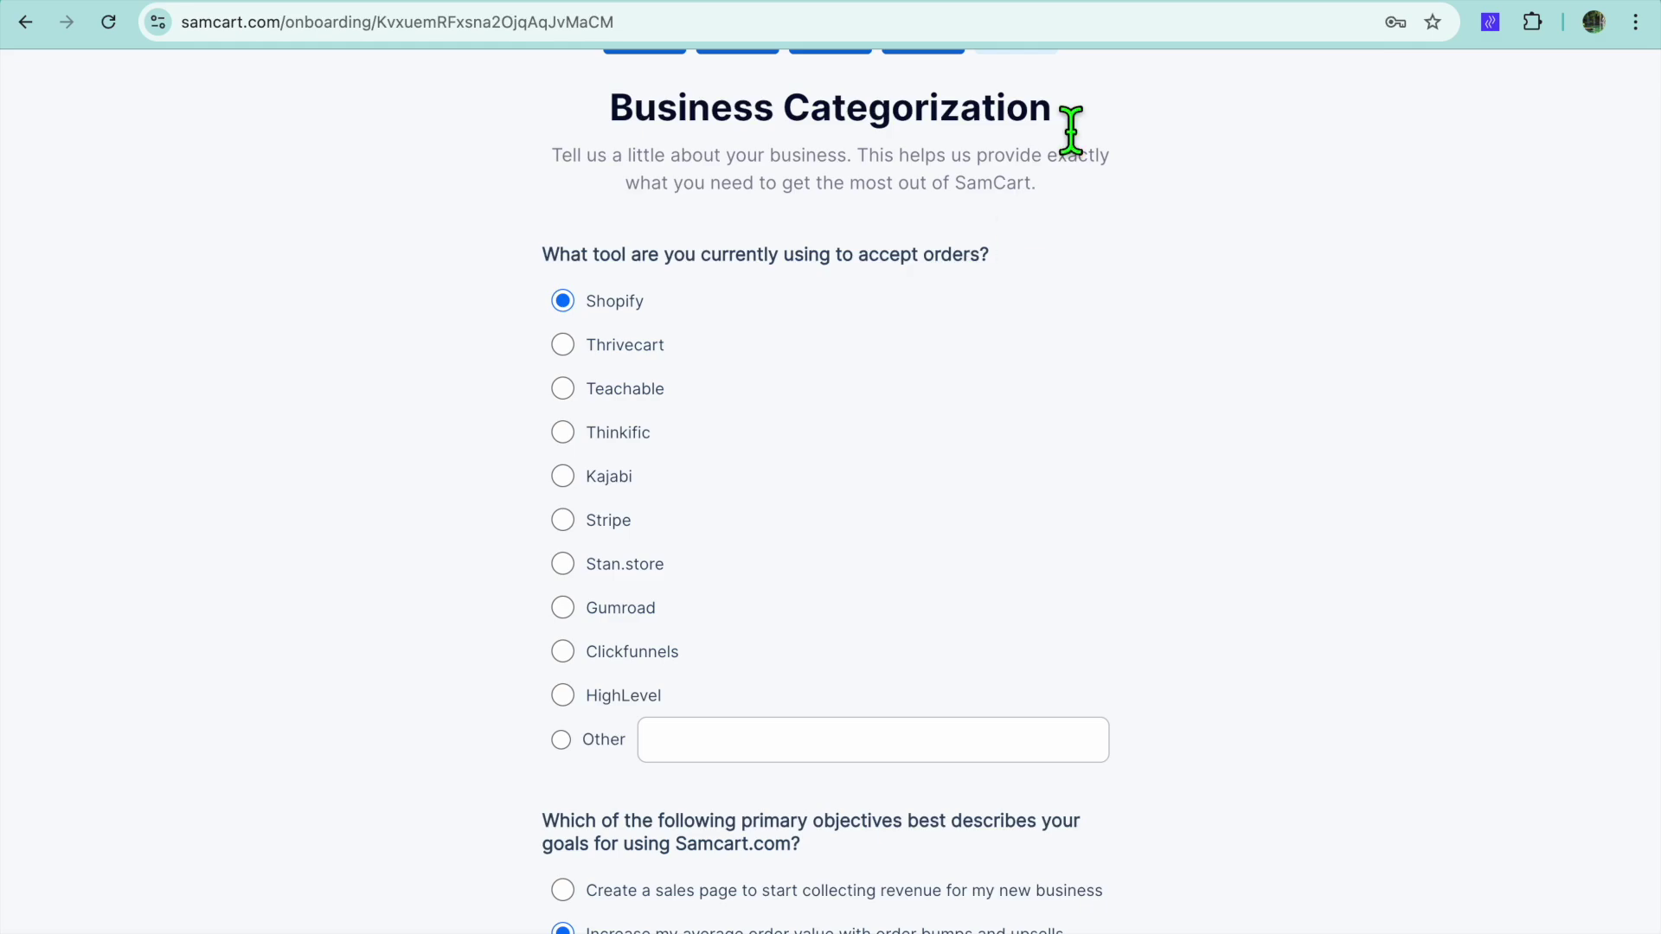
click(1092, 7)
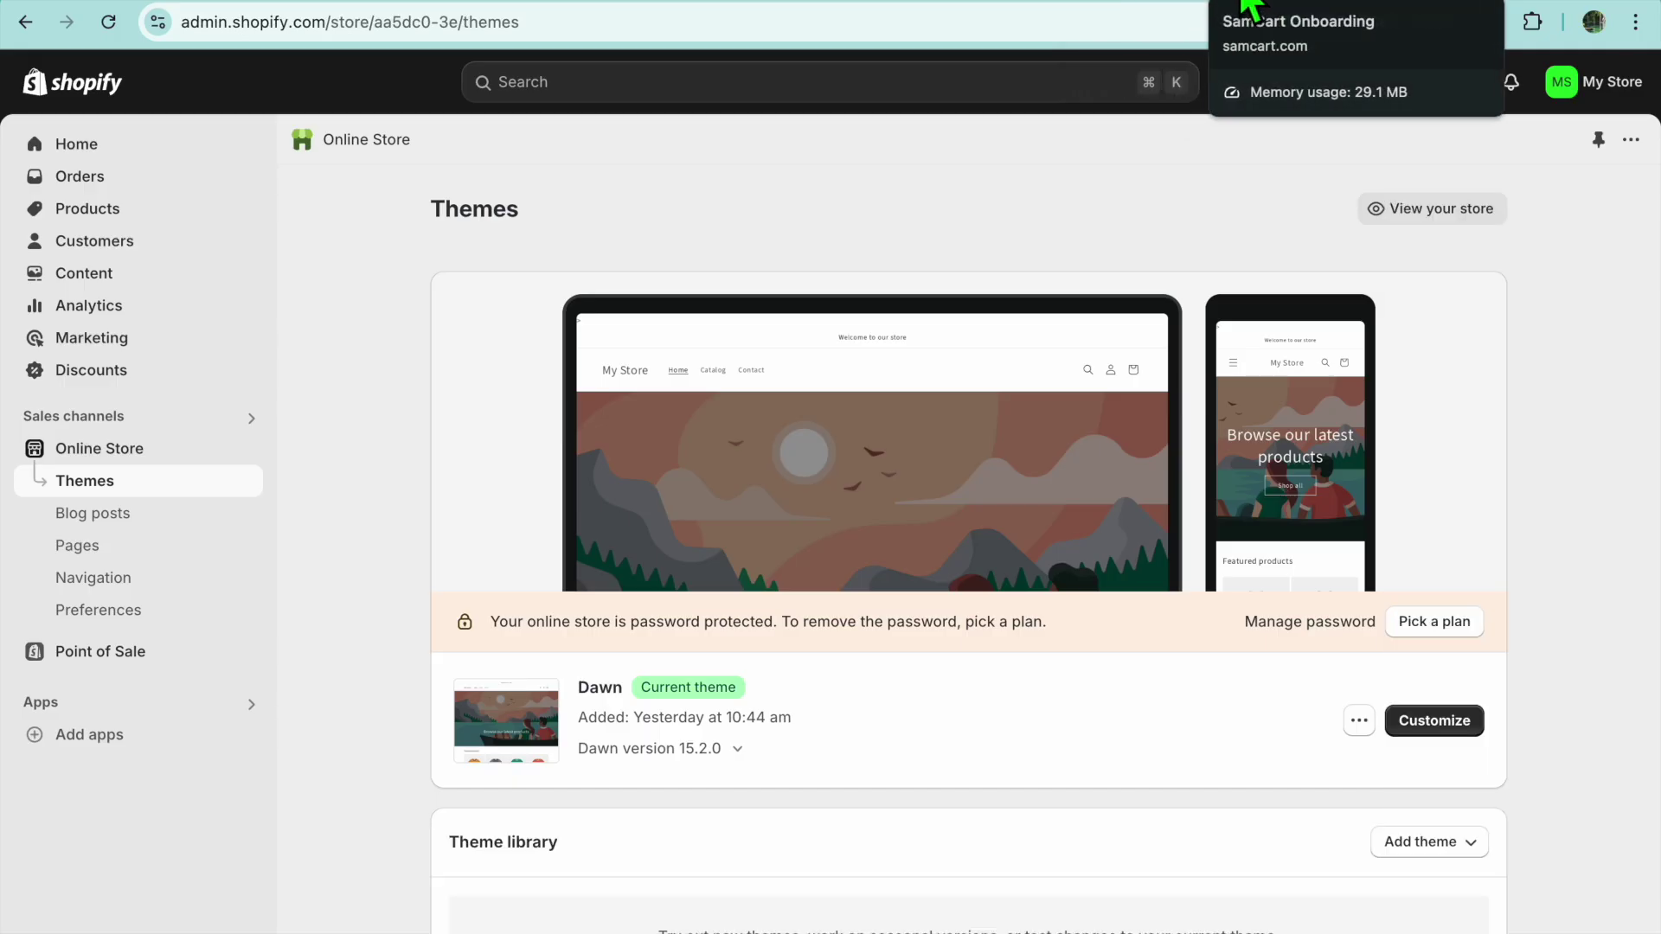
click(1245, 4)
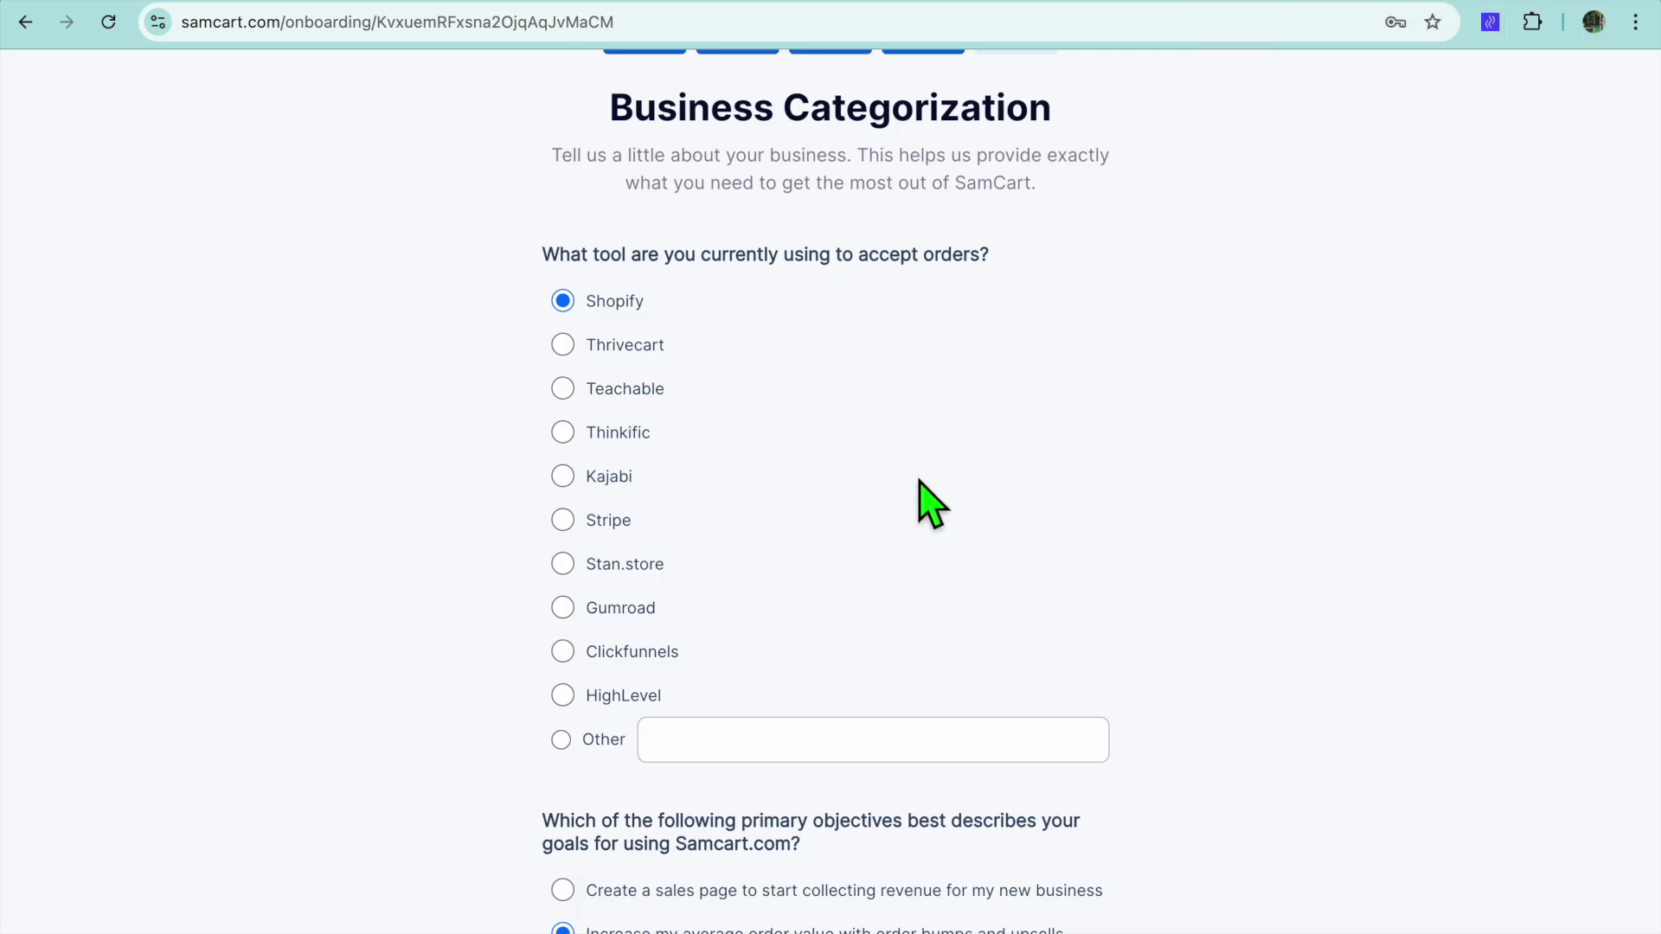
scroll(919, 482, down, 4)
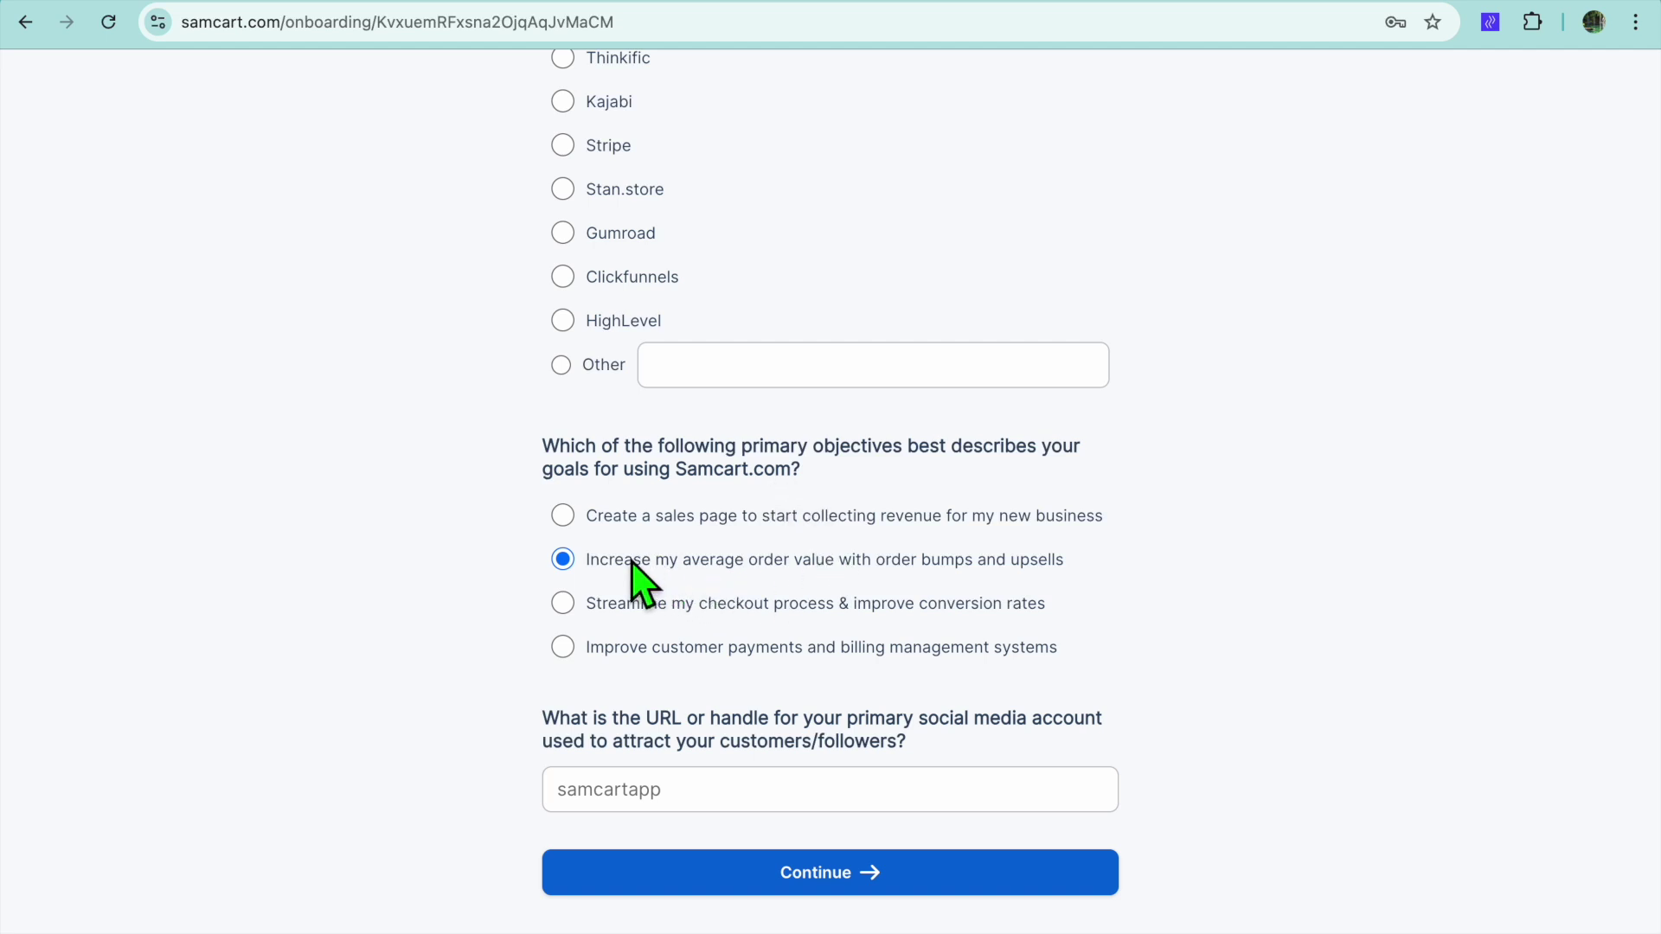
click(575, 517)
Switch to the Shopify admin, view the online store and copy its web address.
click(1094, 1)
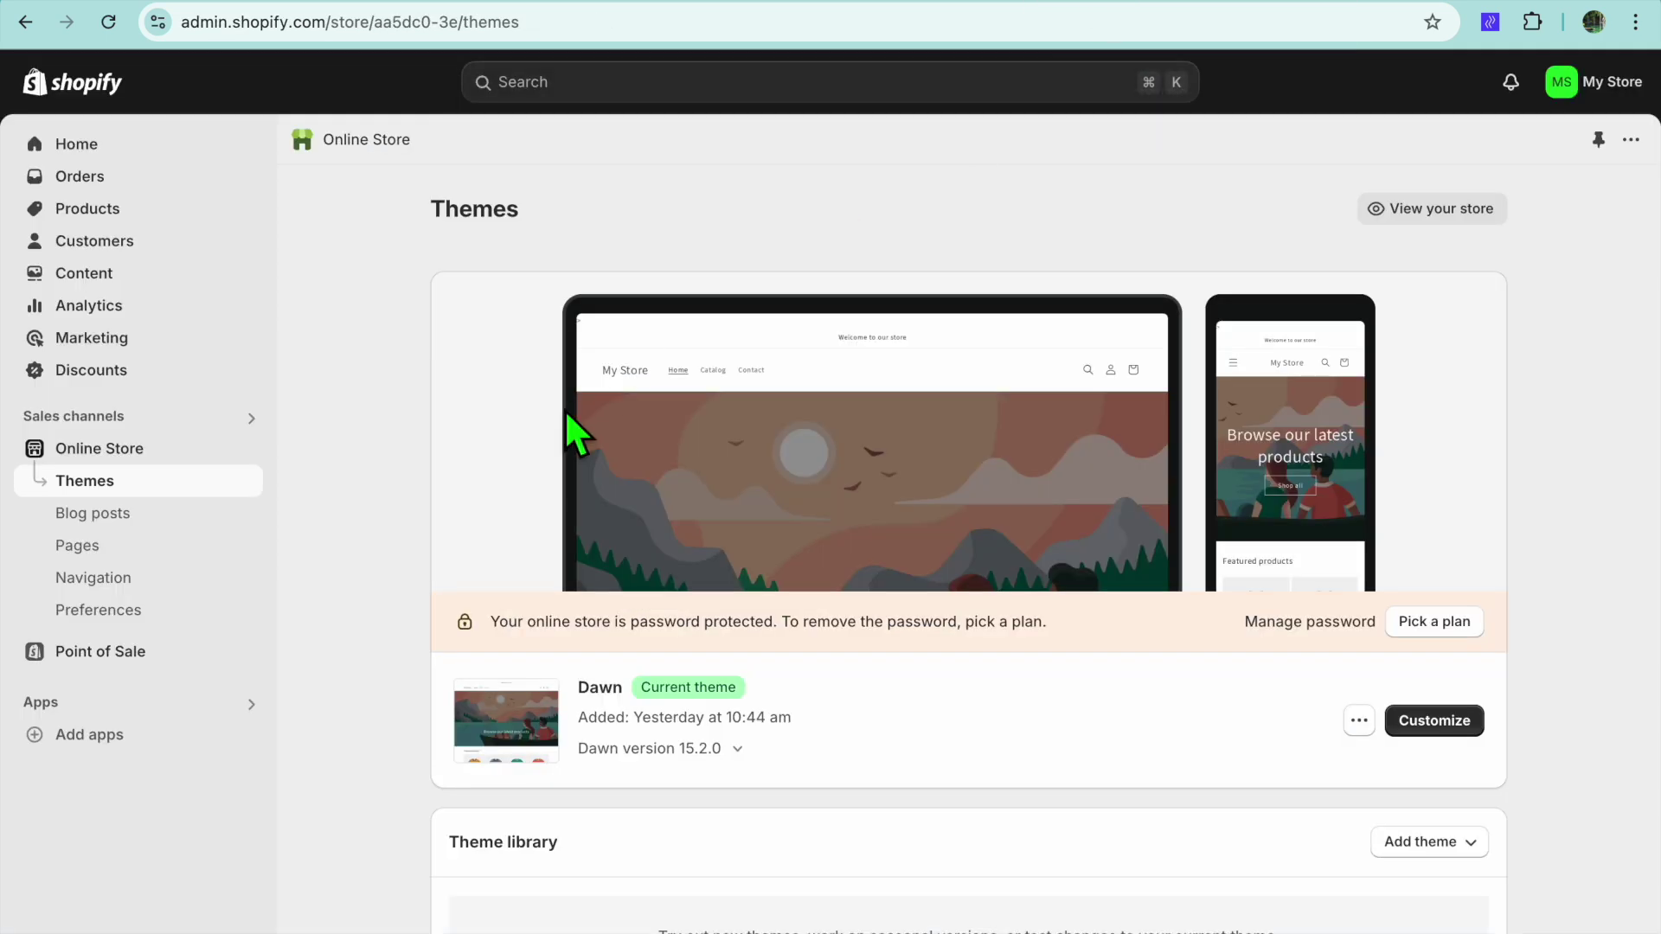
click(247, 449)
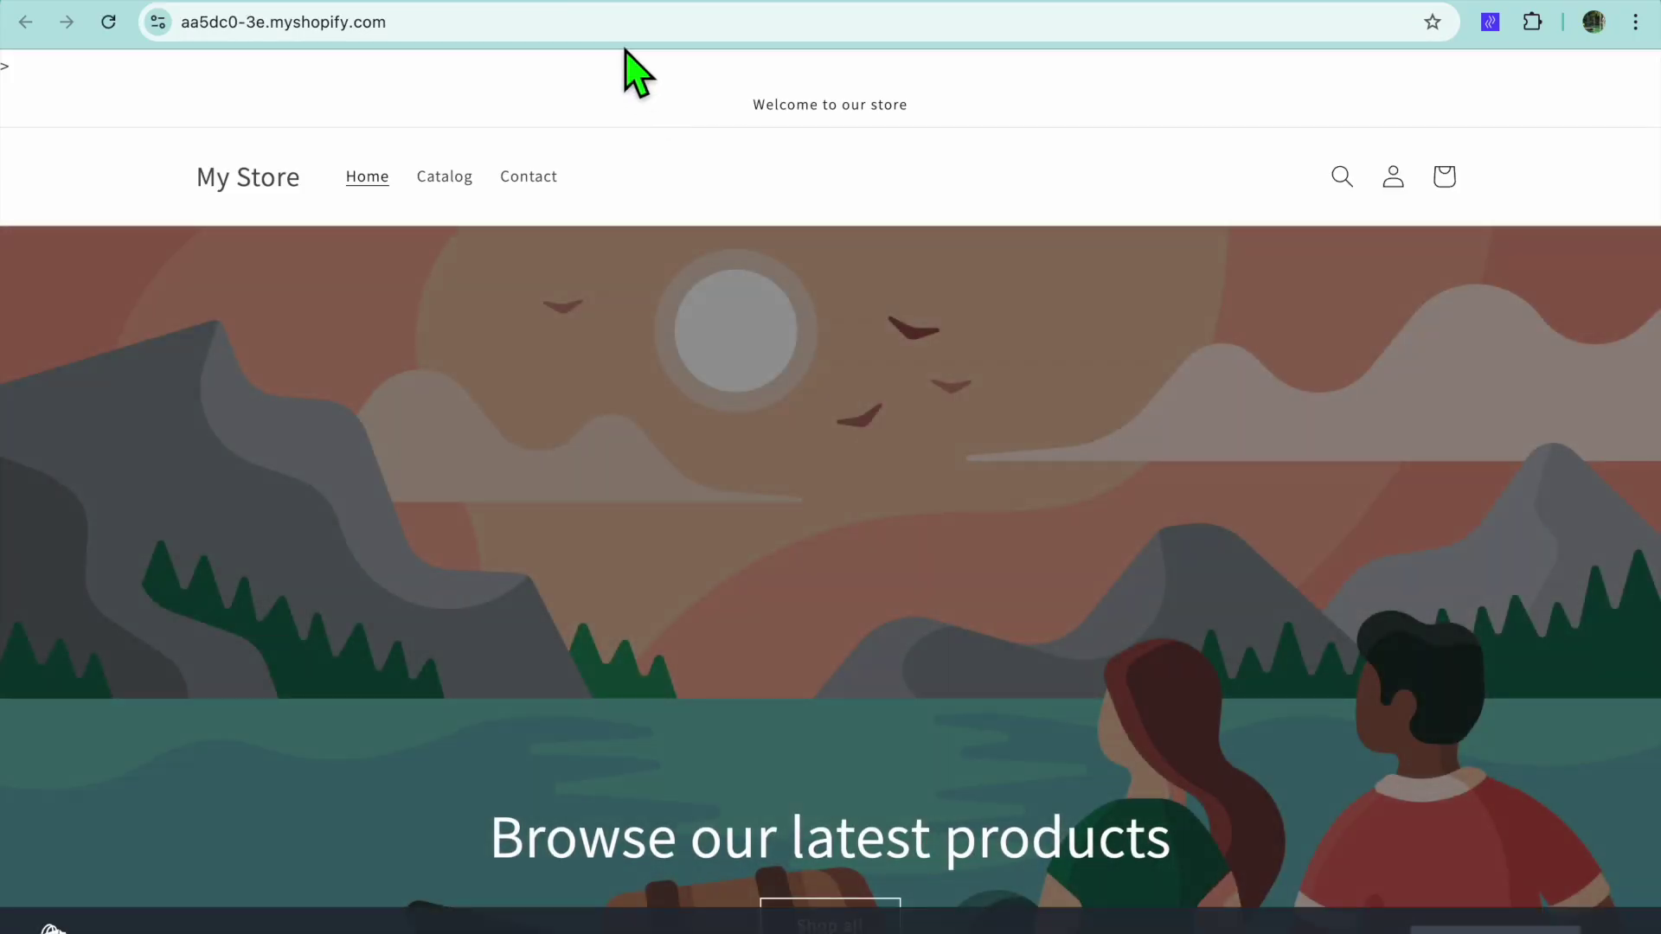
click(618, 36)
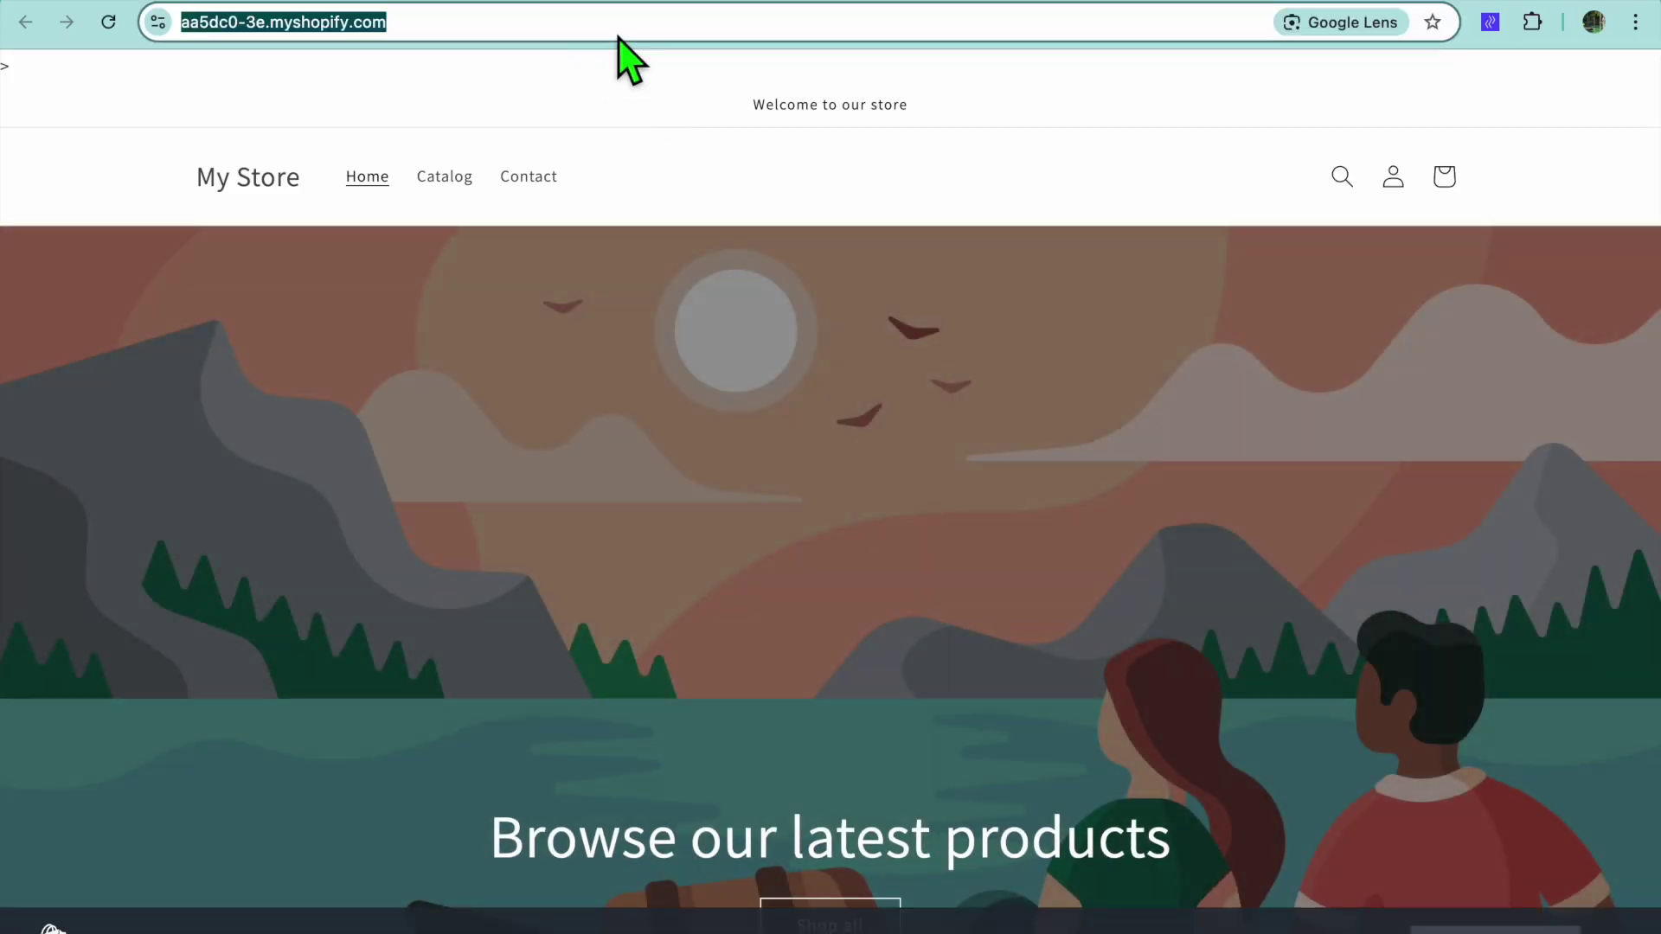
right_click(617, 37)
click(703, 219)
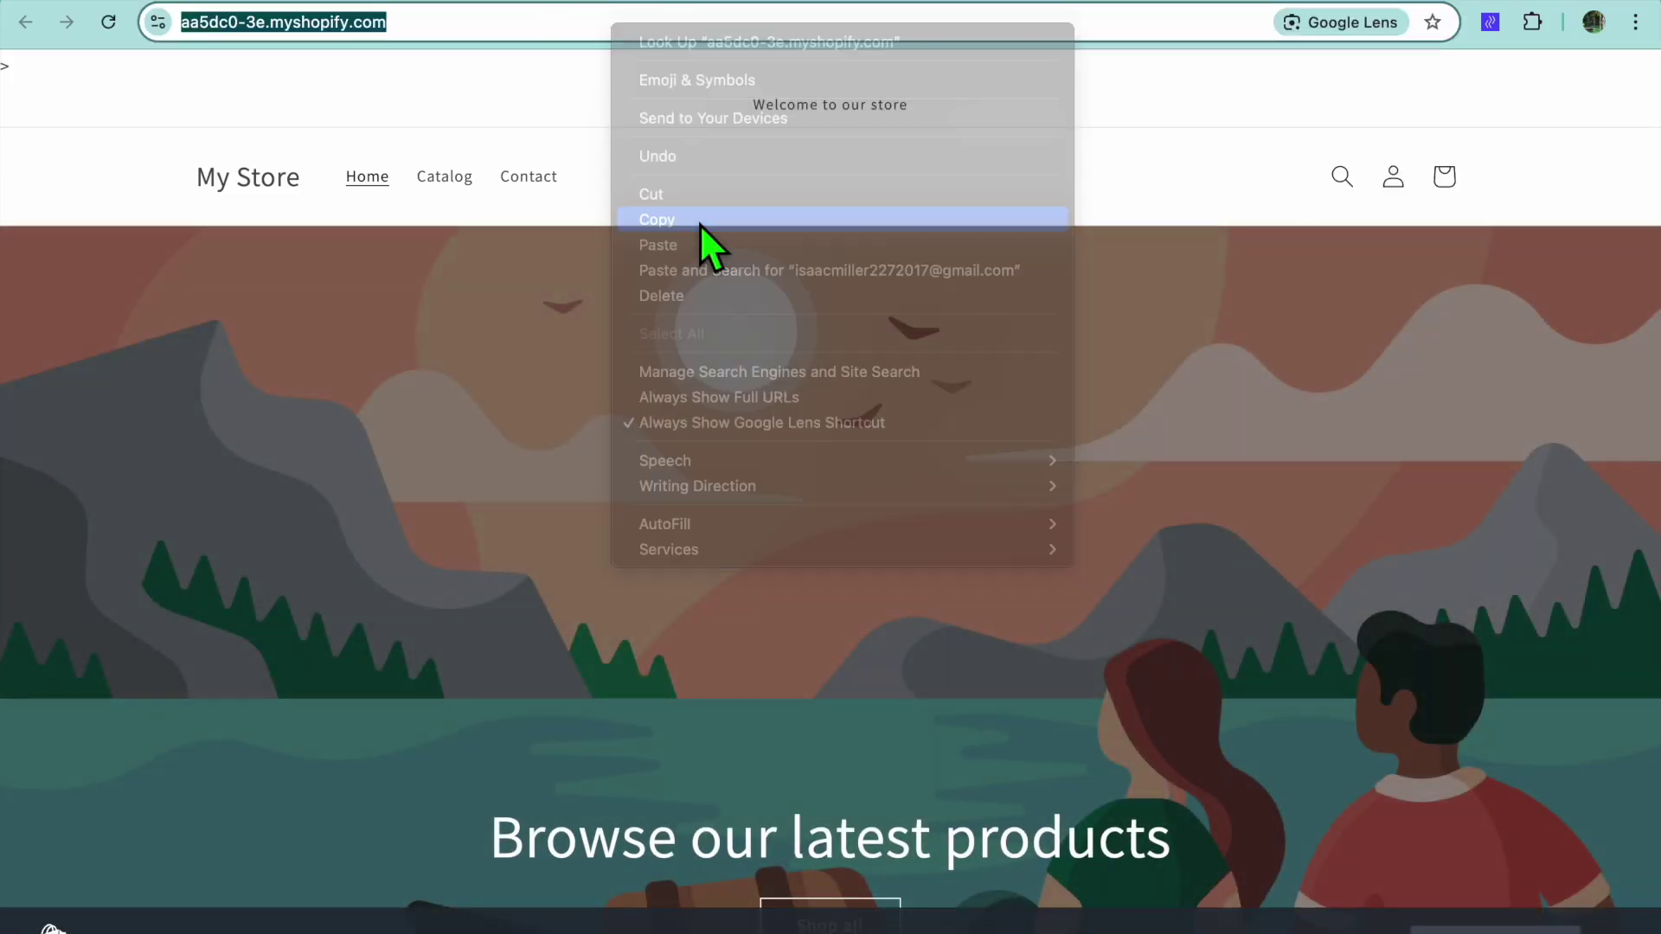
click(1259, 13)
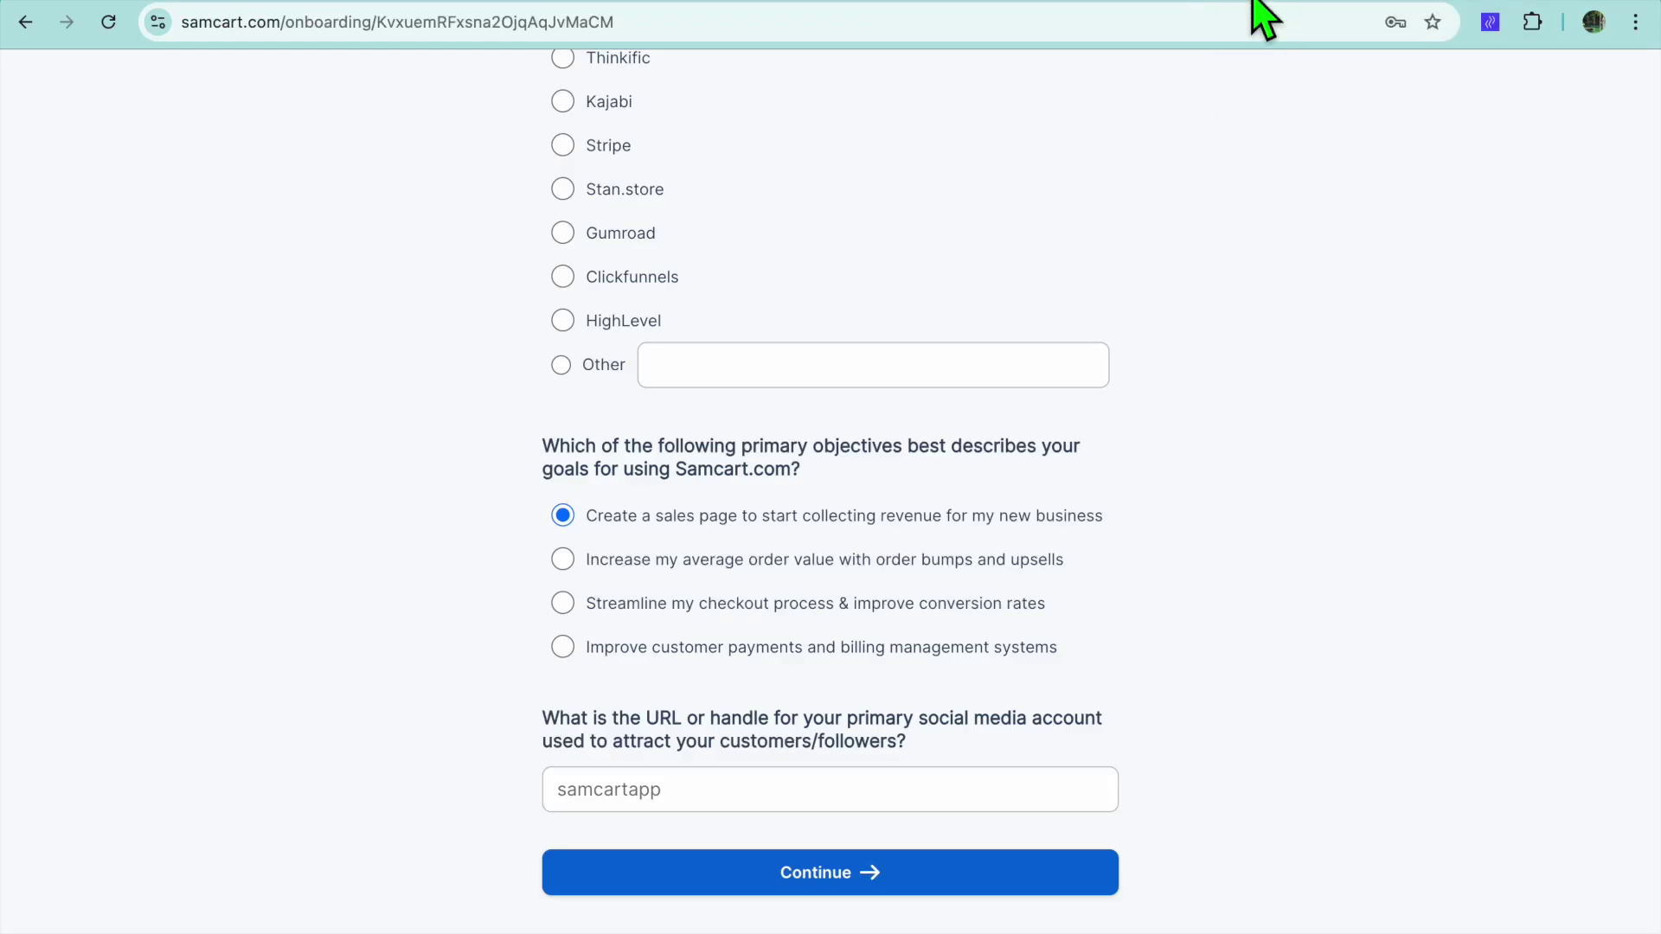
click(752, 806)
right_click(750, 813)
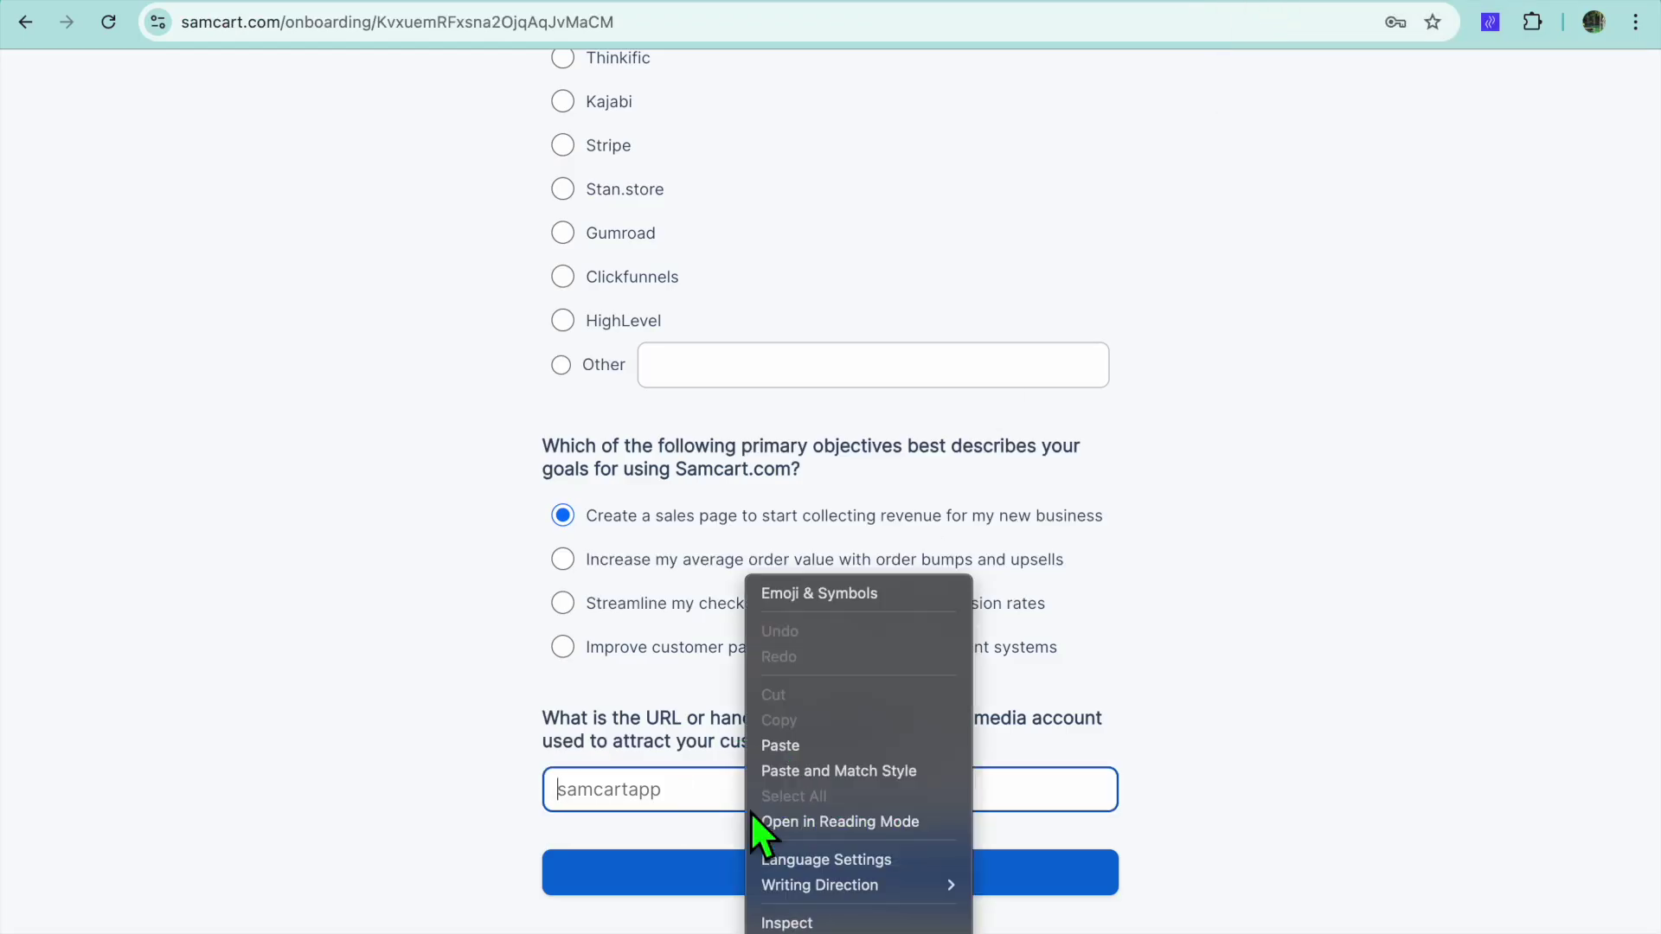
click(808, 762)
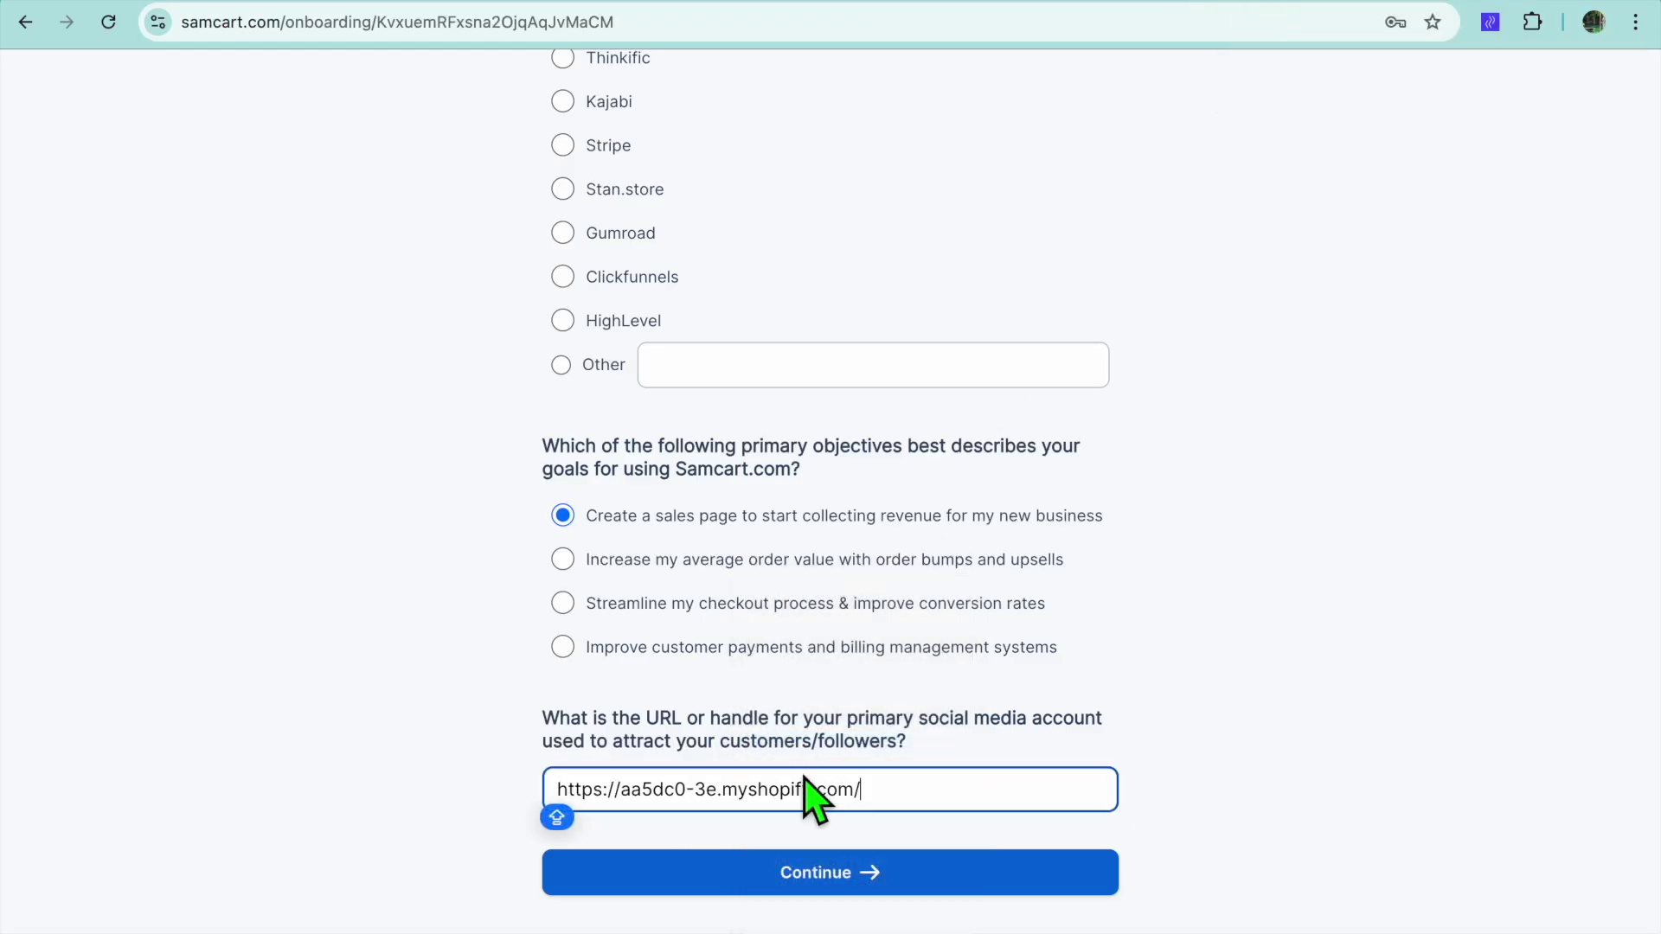
Finish the onboarding with the payment processor setup postponed and proceed to the dashboard.
click(771, 876)
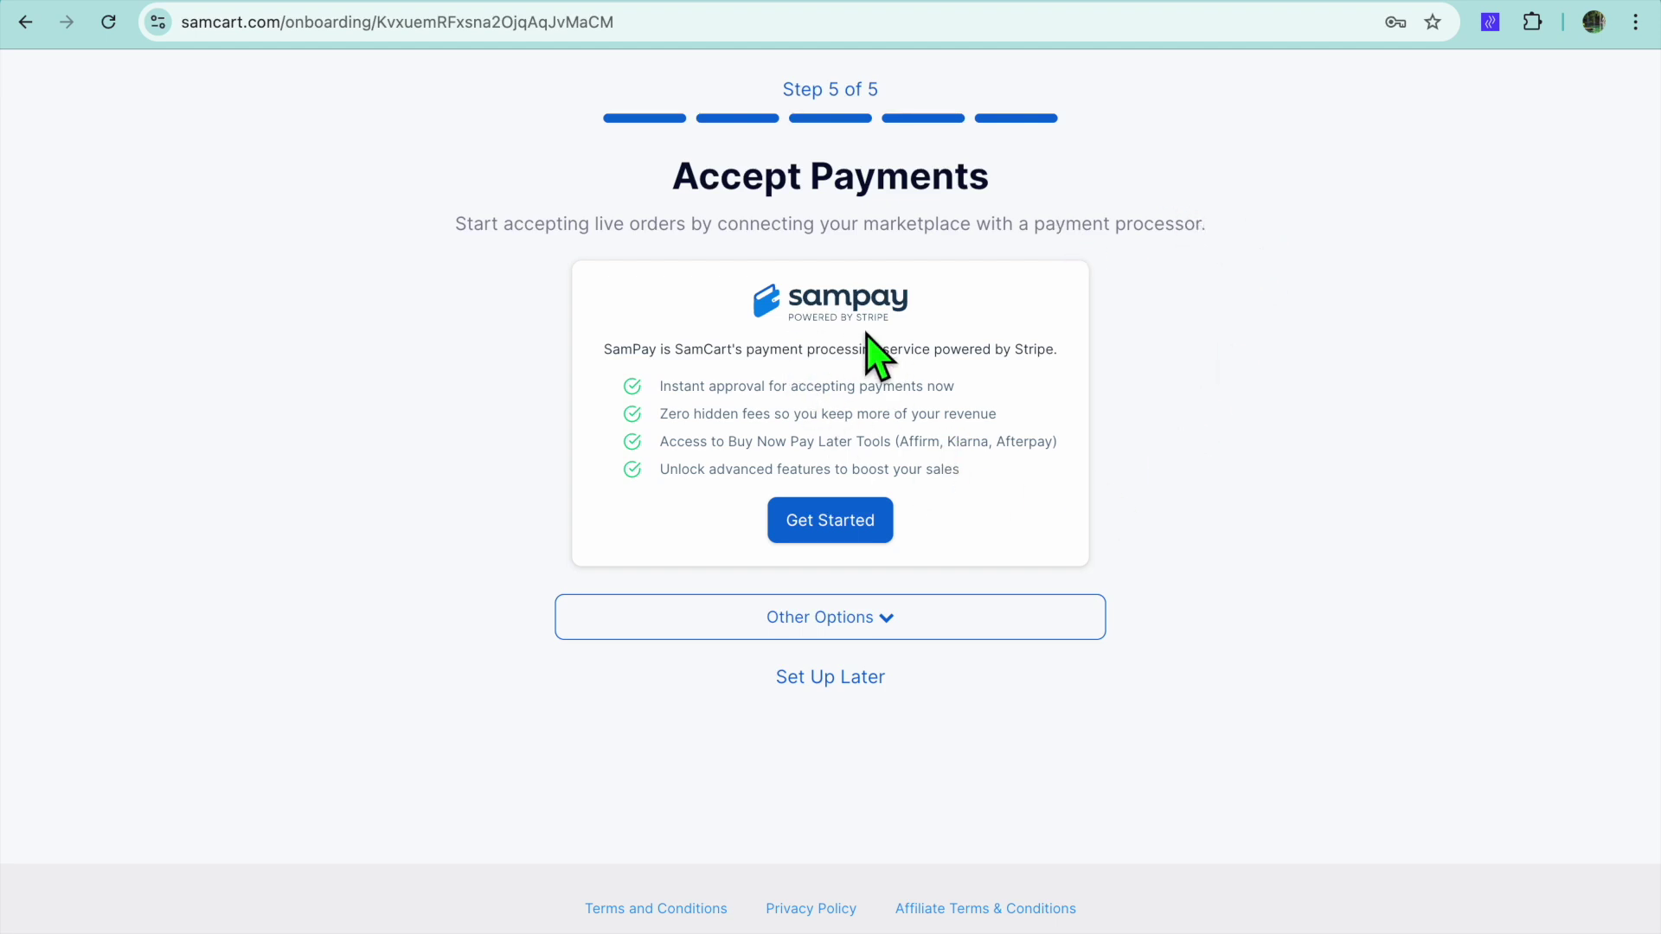
click(874, 678)
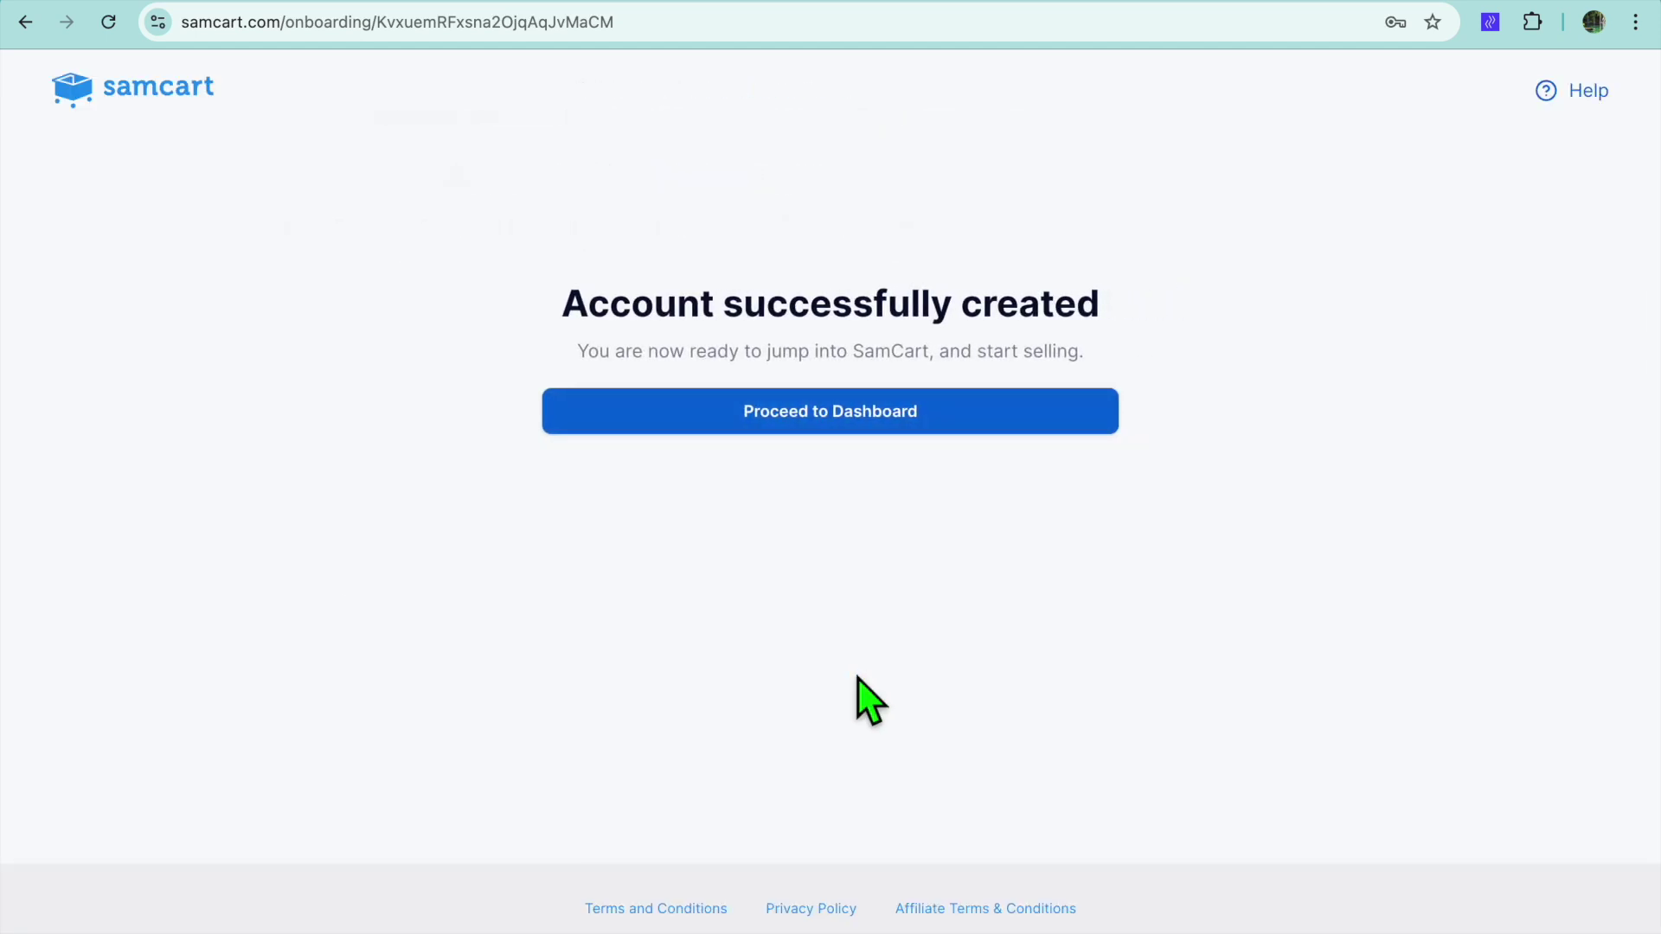
click(880, 401)
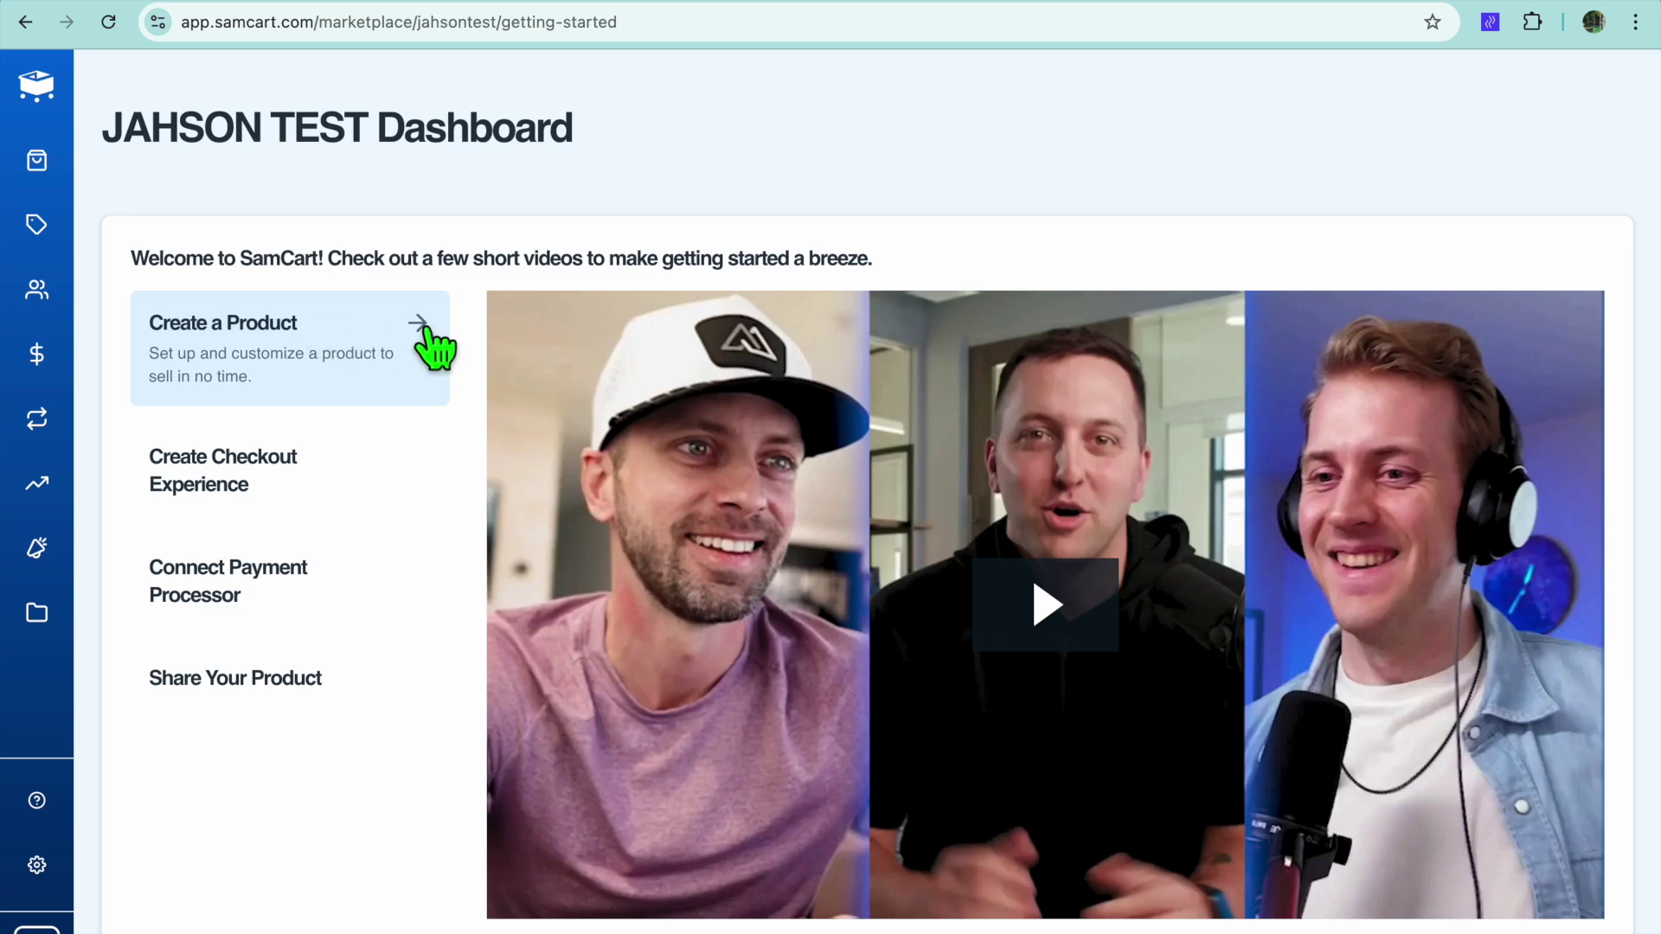
Create a first product named TEST with the type Digital Product or Service and a price of $34.
scroll(432, 349, down, 2)
scroll(433, 348, down, 3)
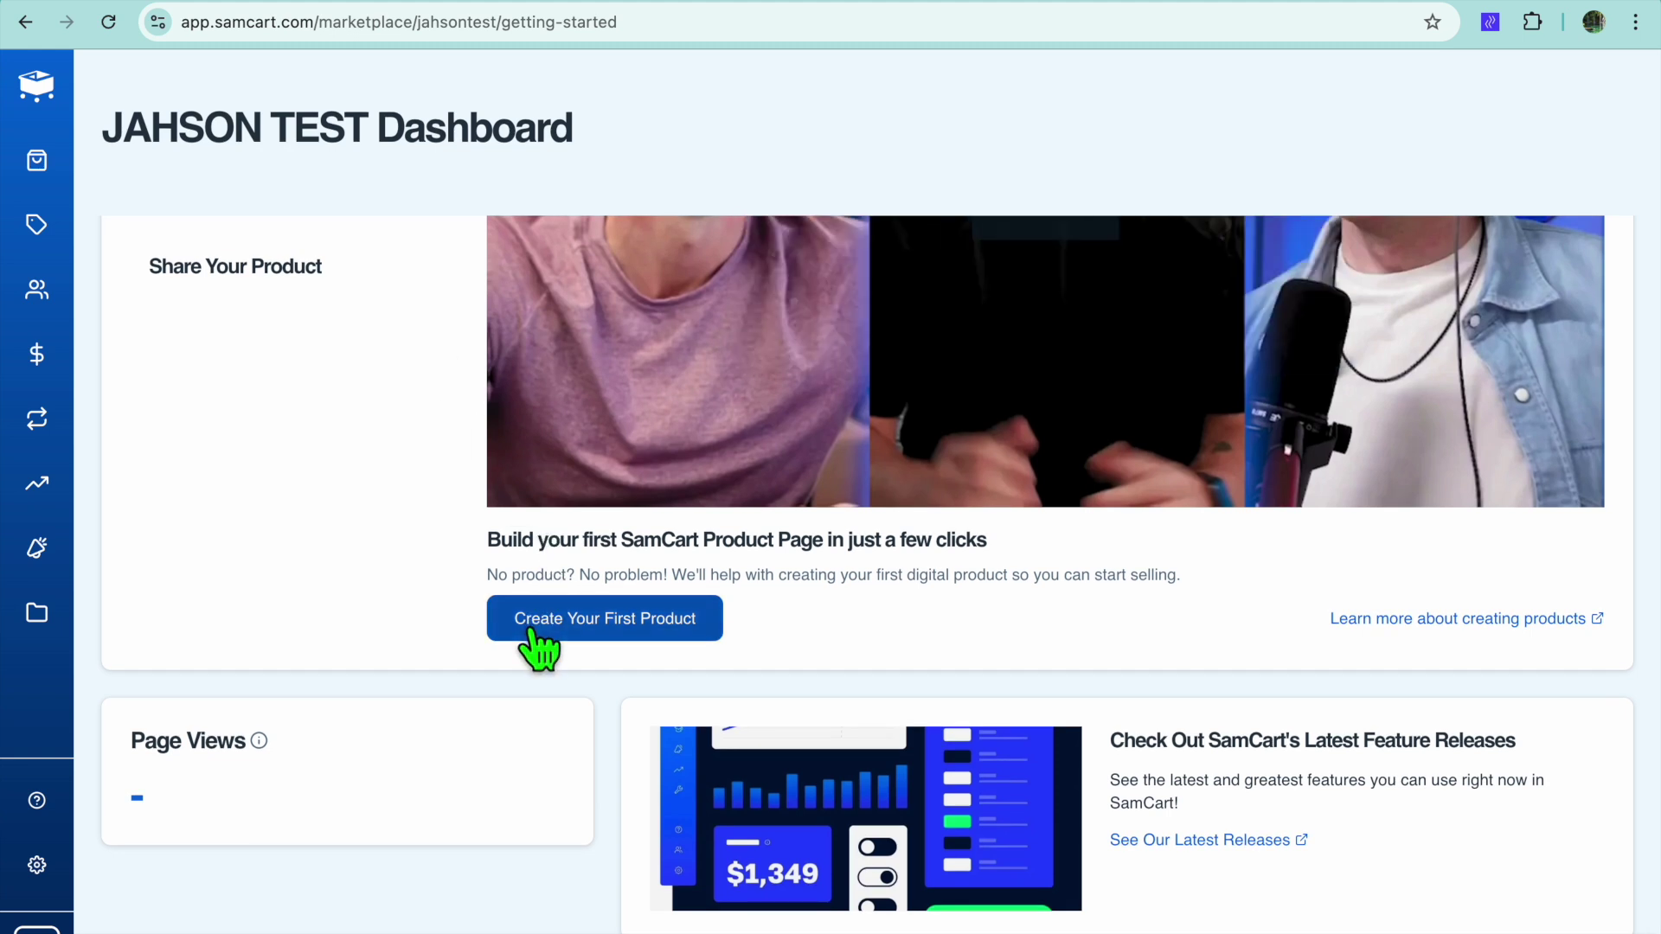
click(606, 637)
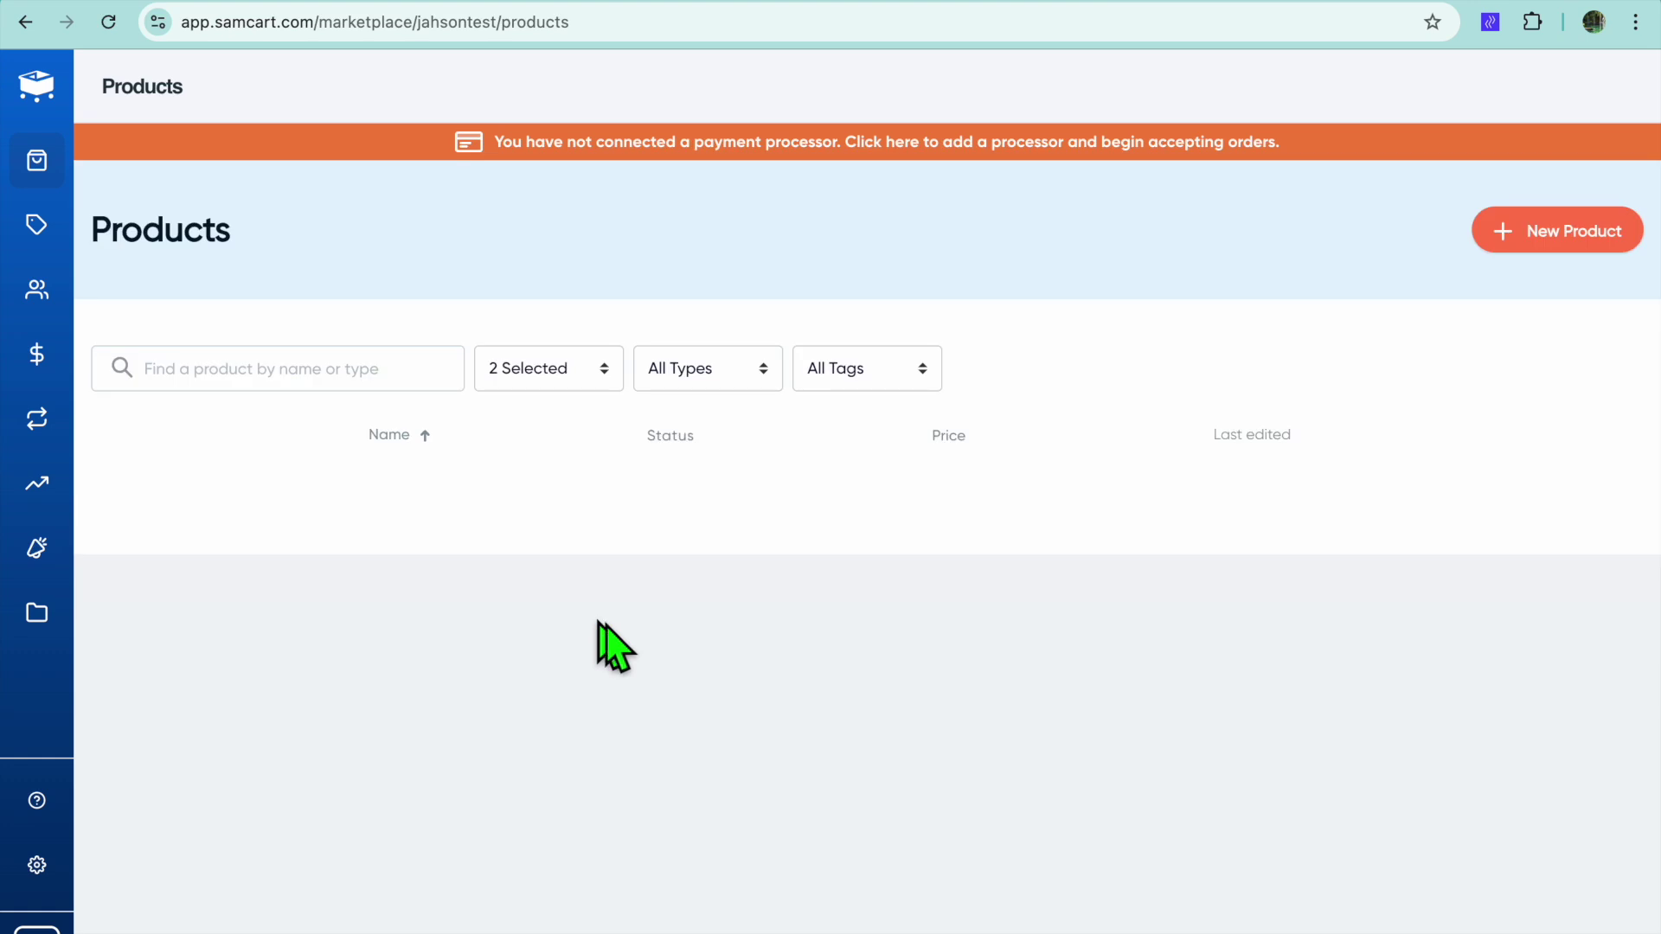
click(1571, 236)
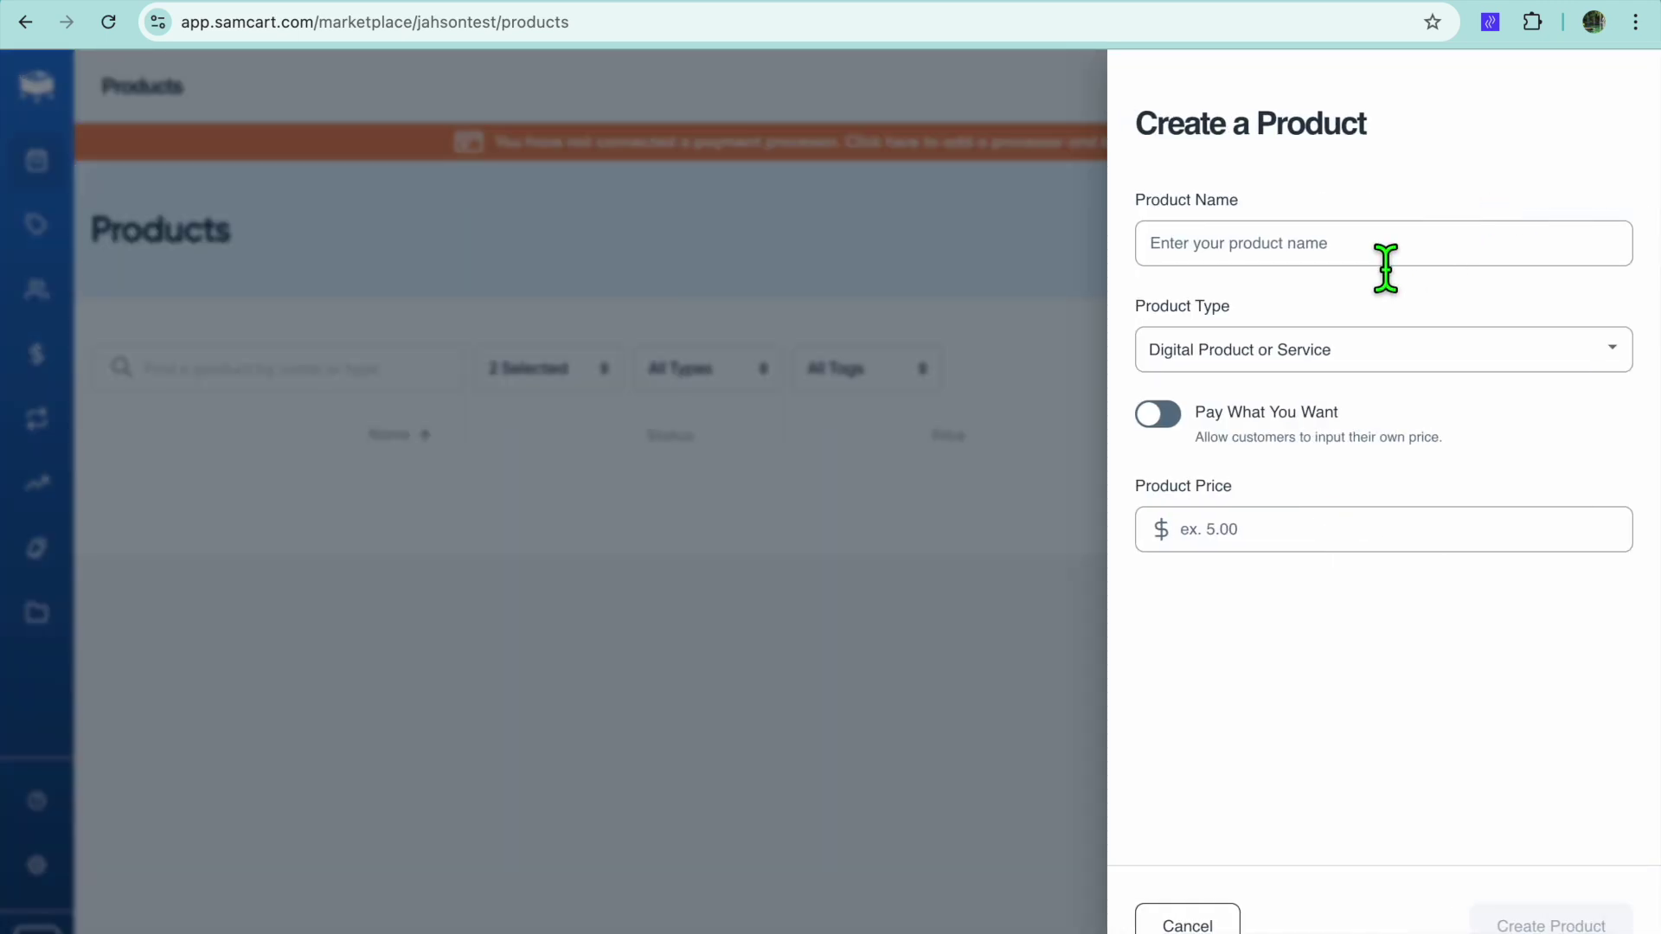
click(1317, 258)
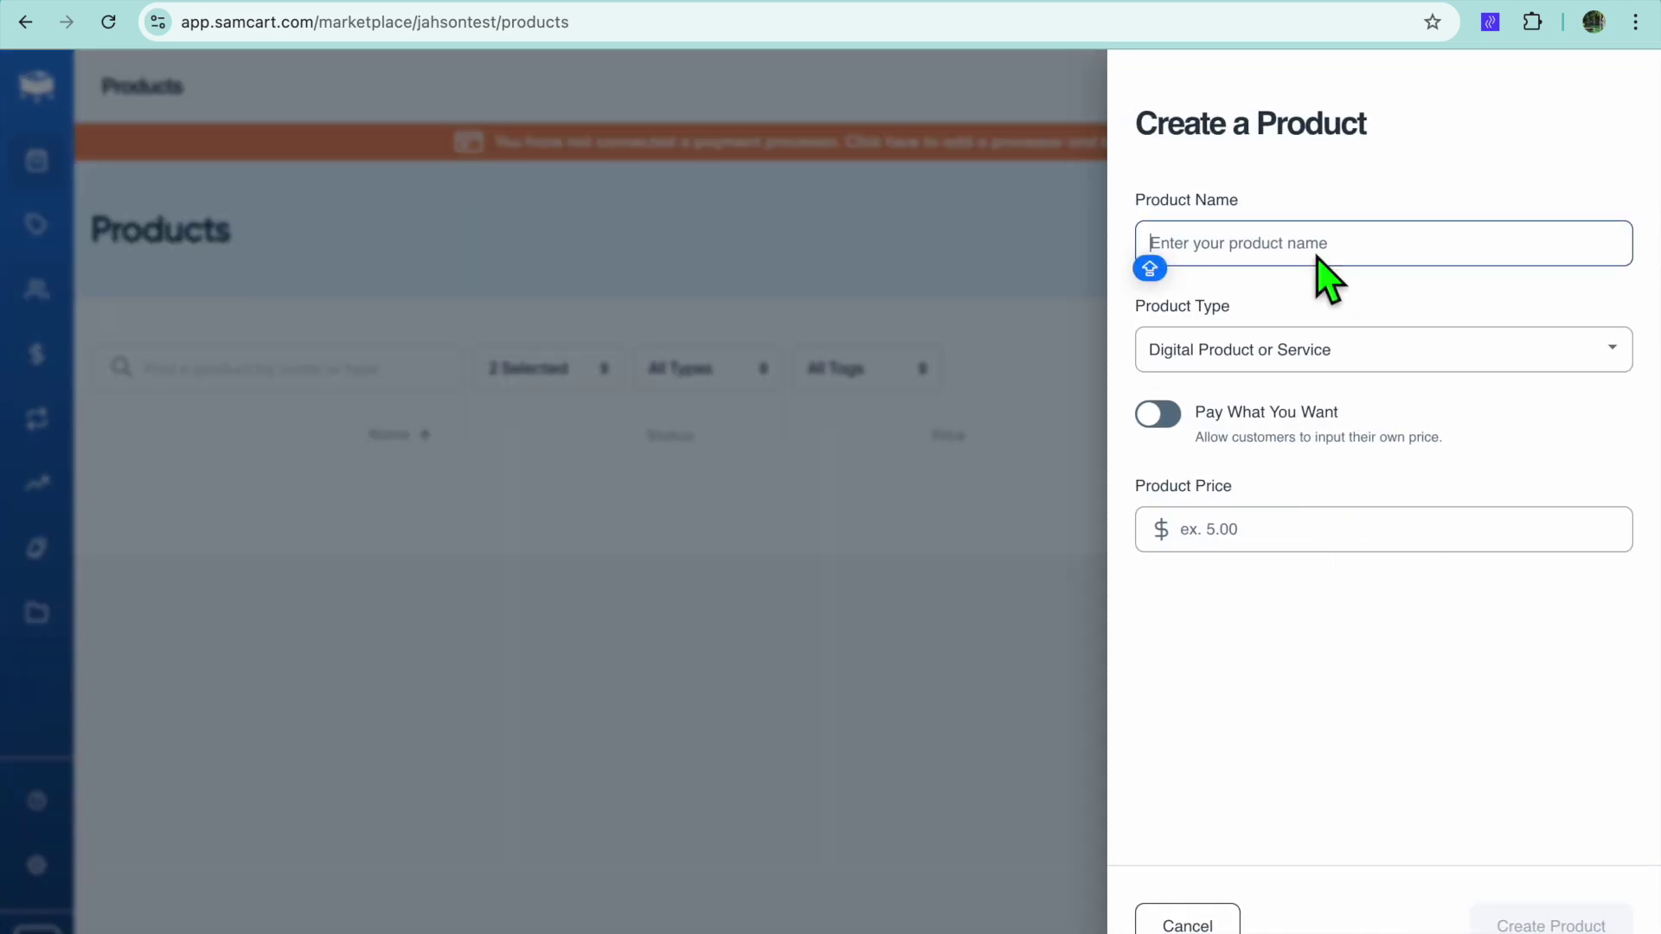
text(TEST)
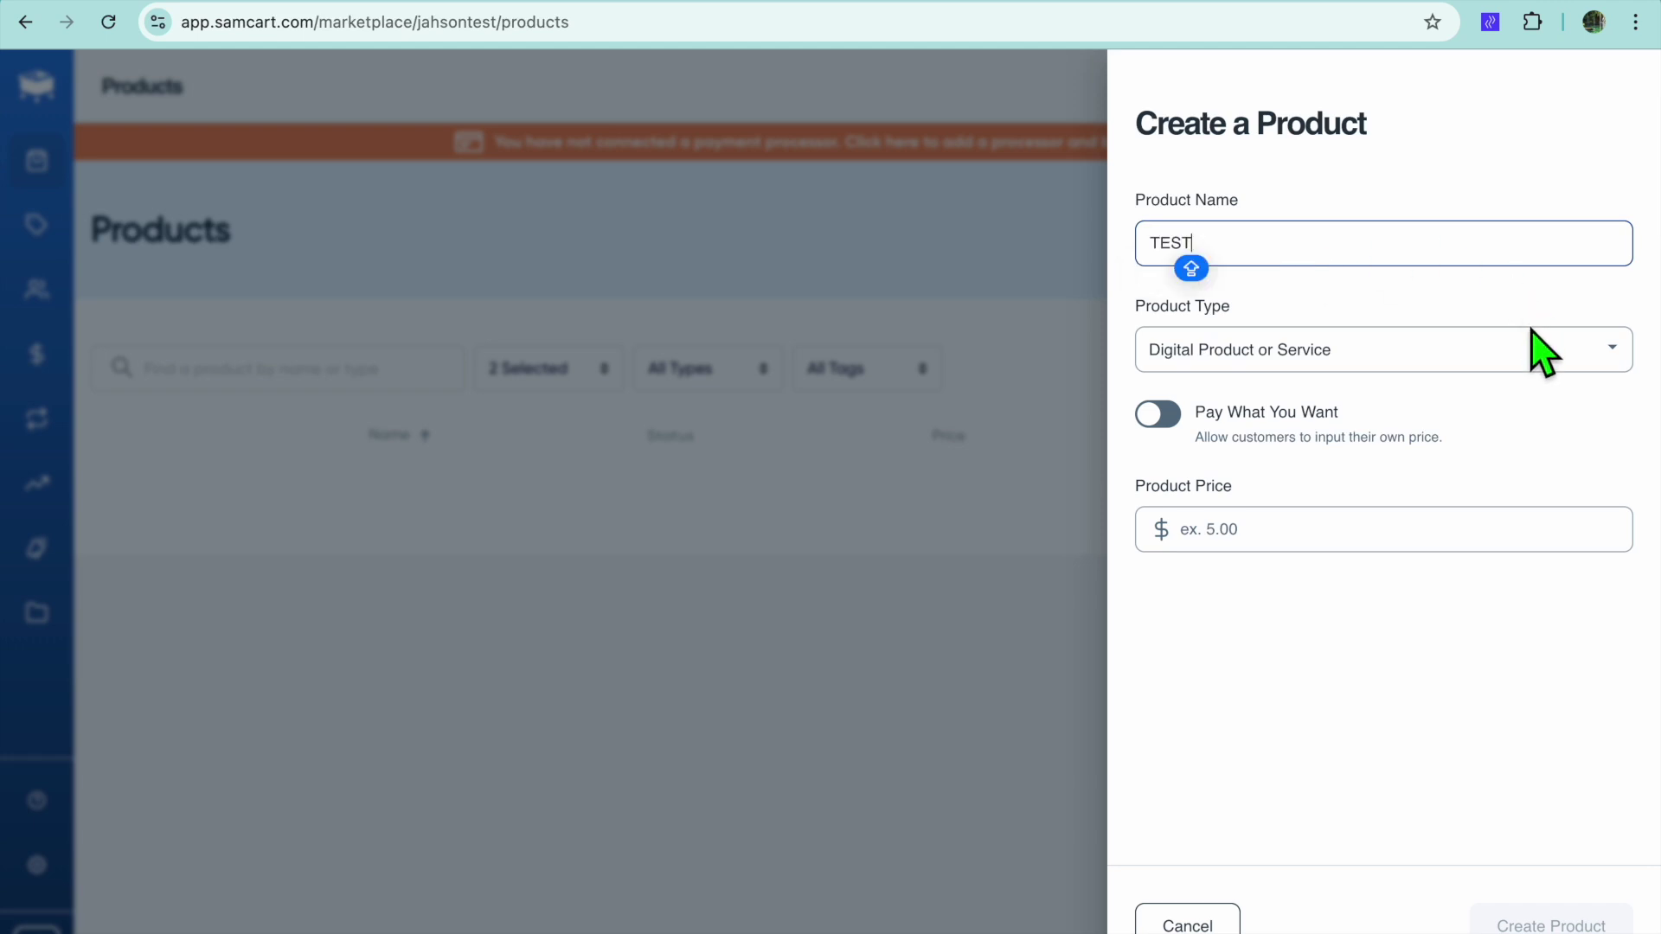
click(1454, 352)
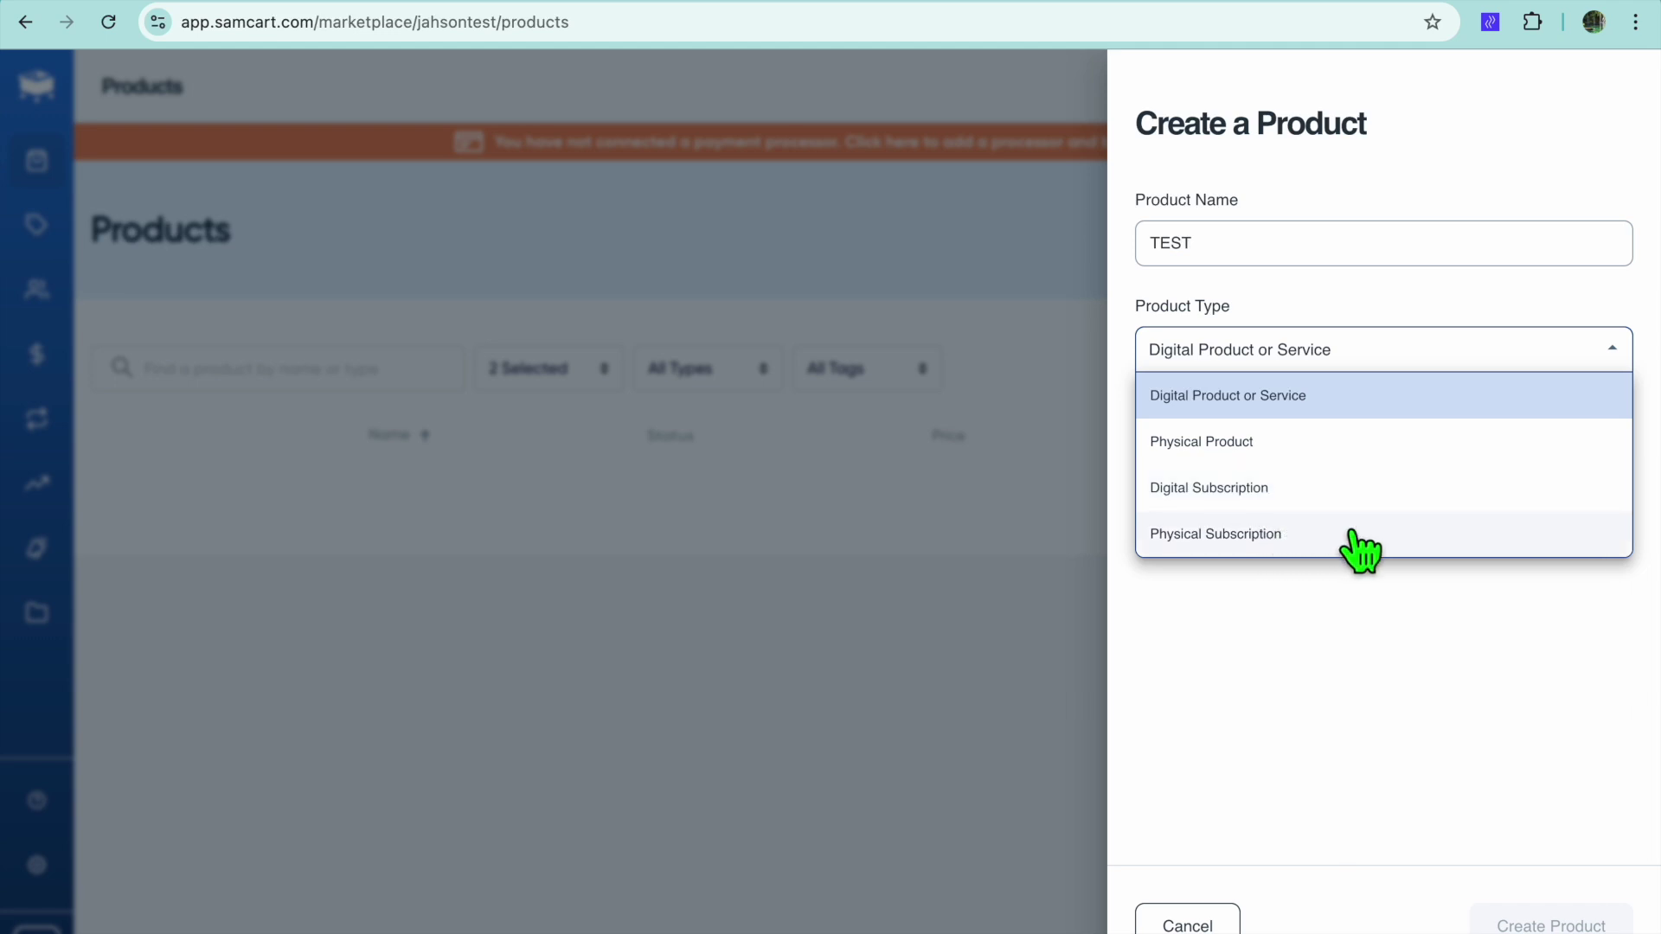
click(1383, 625)
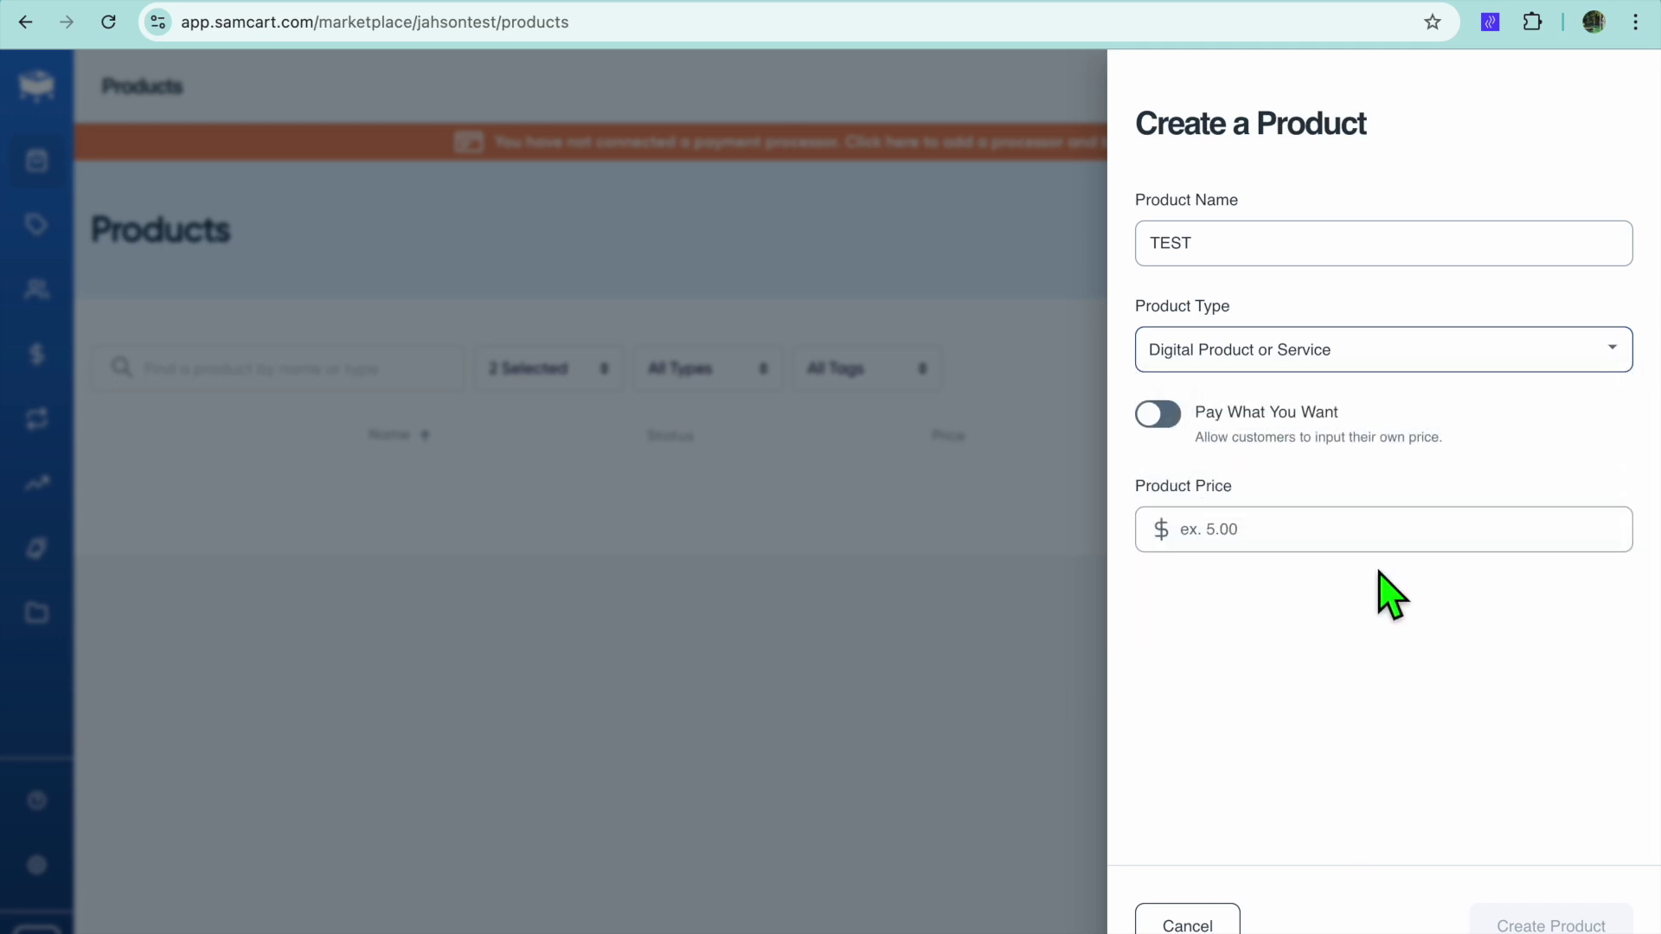
click(1320, 540)
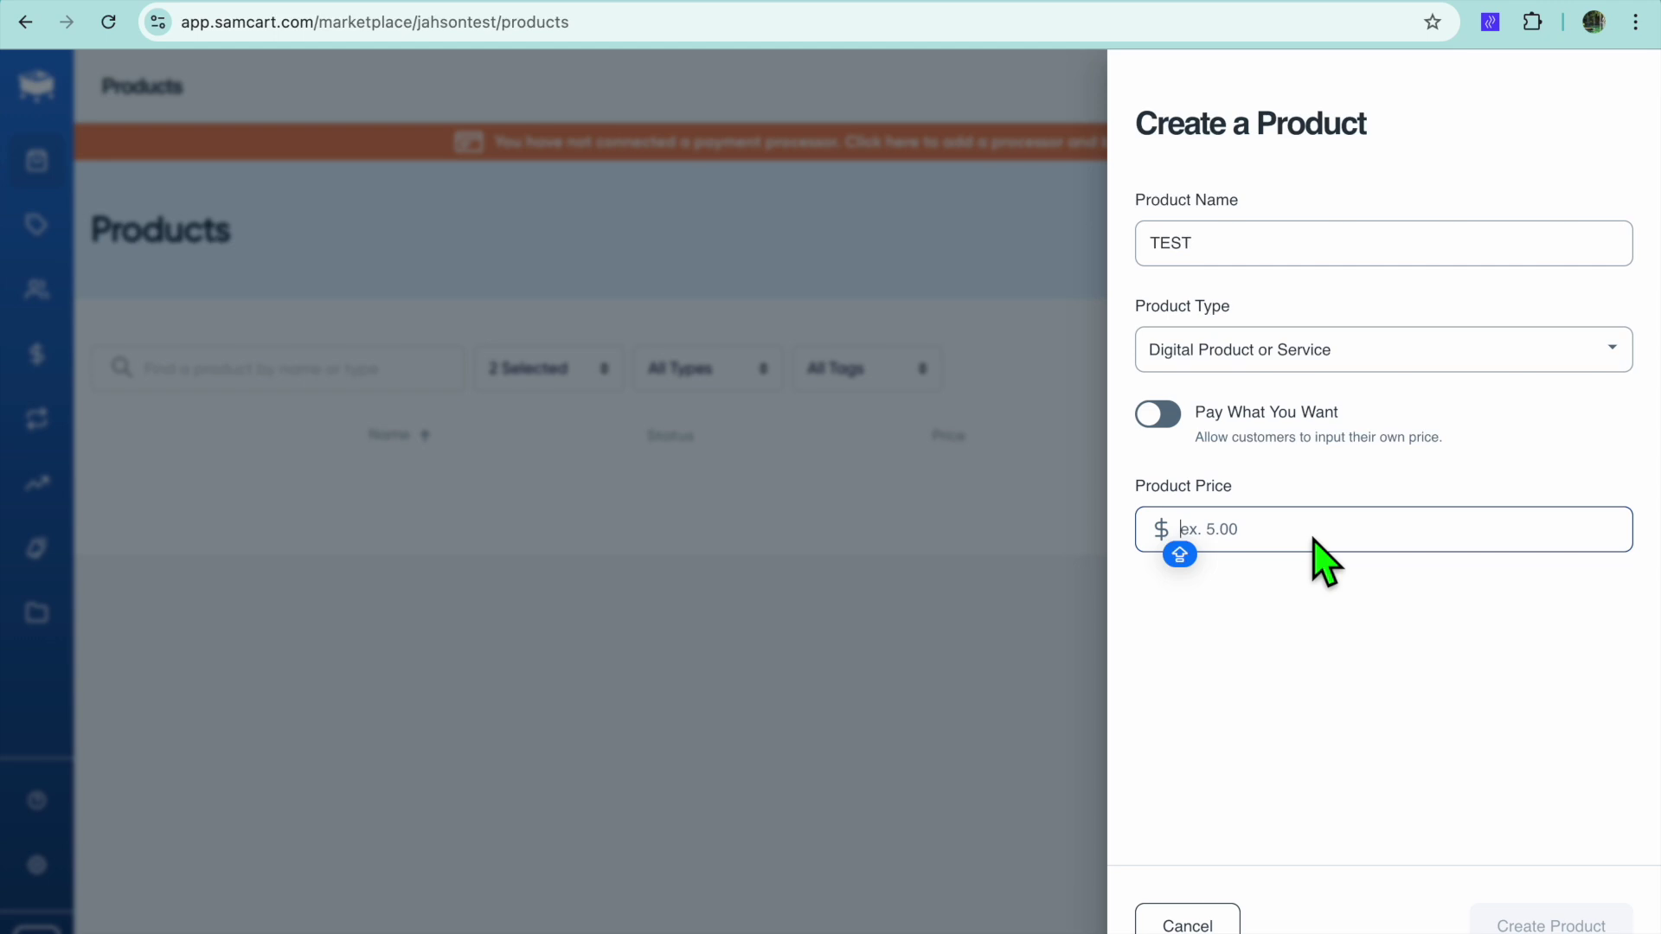
text(34)
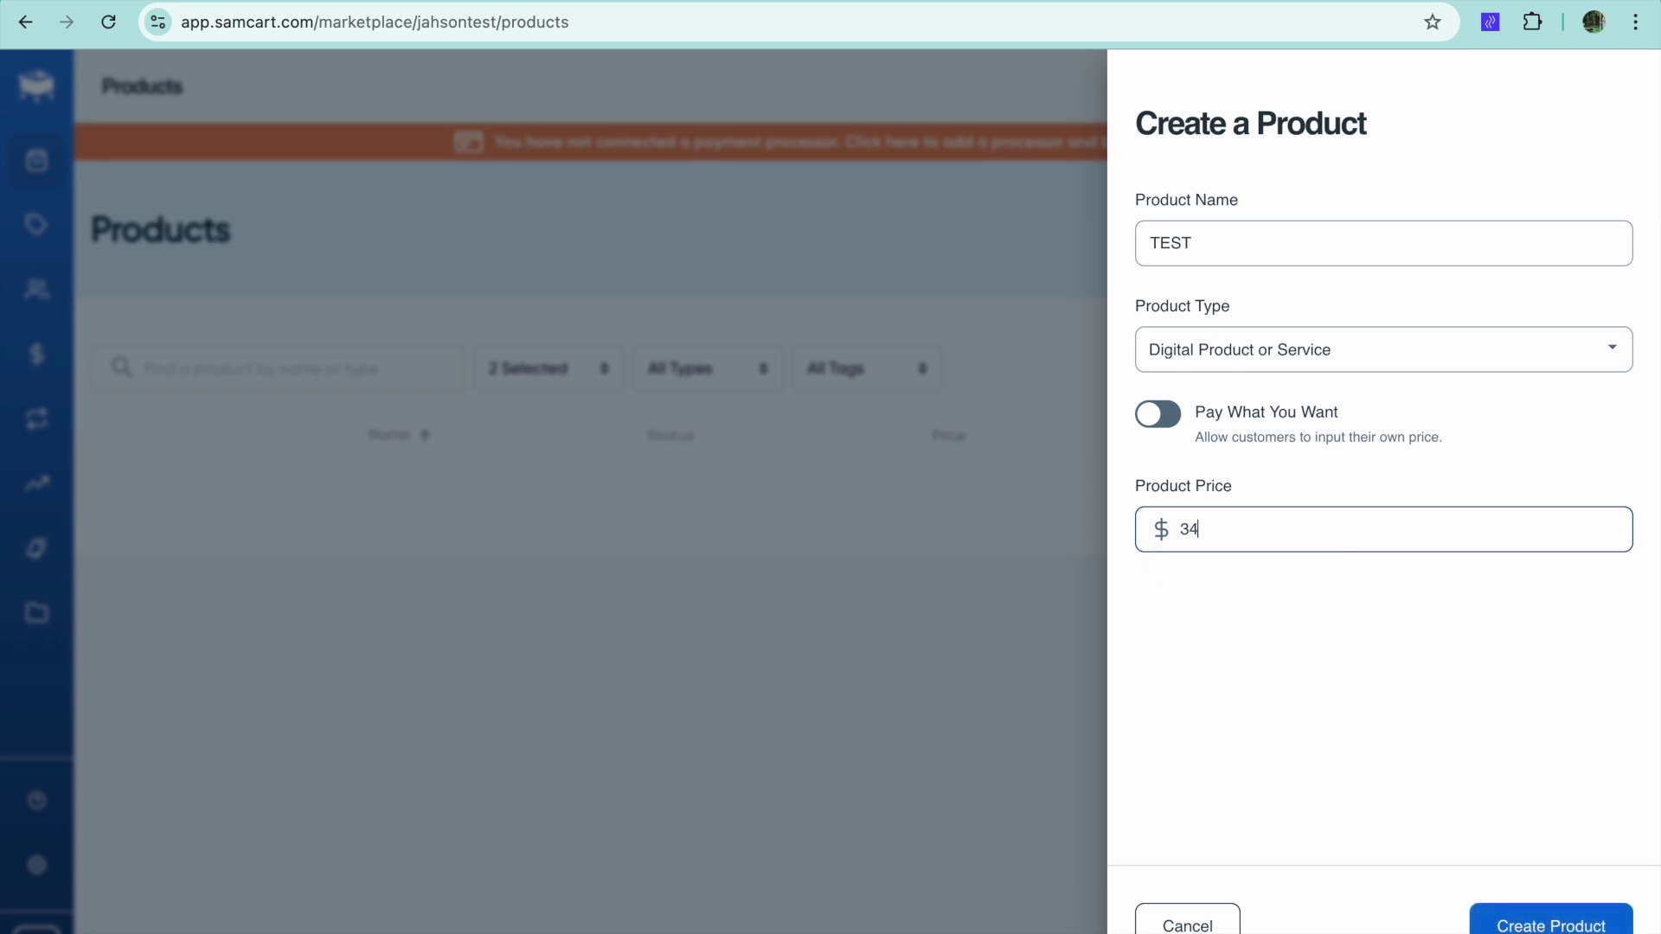
click(1568, 928)
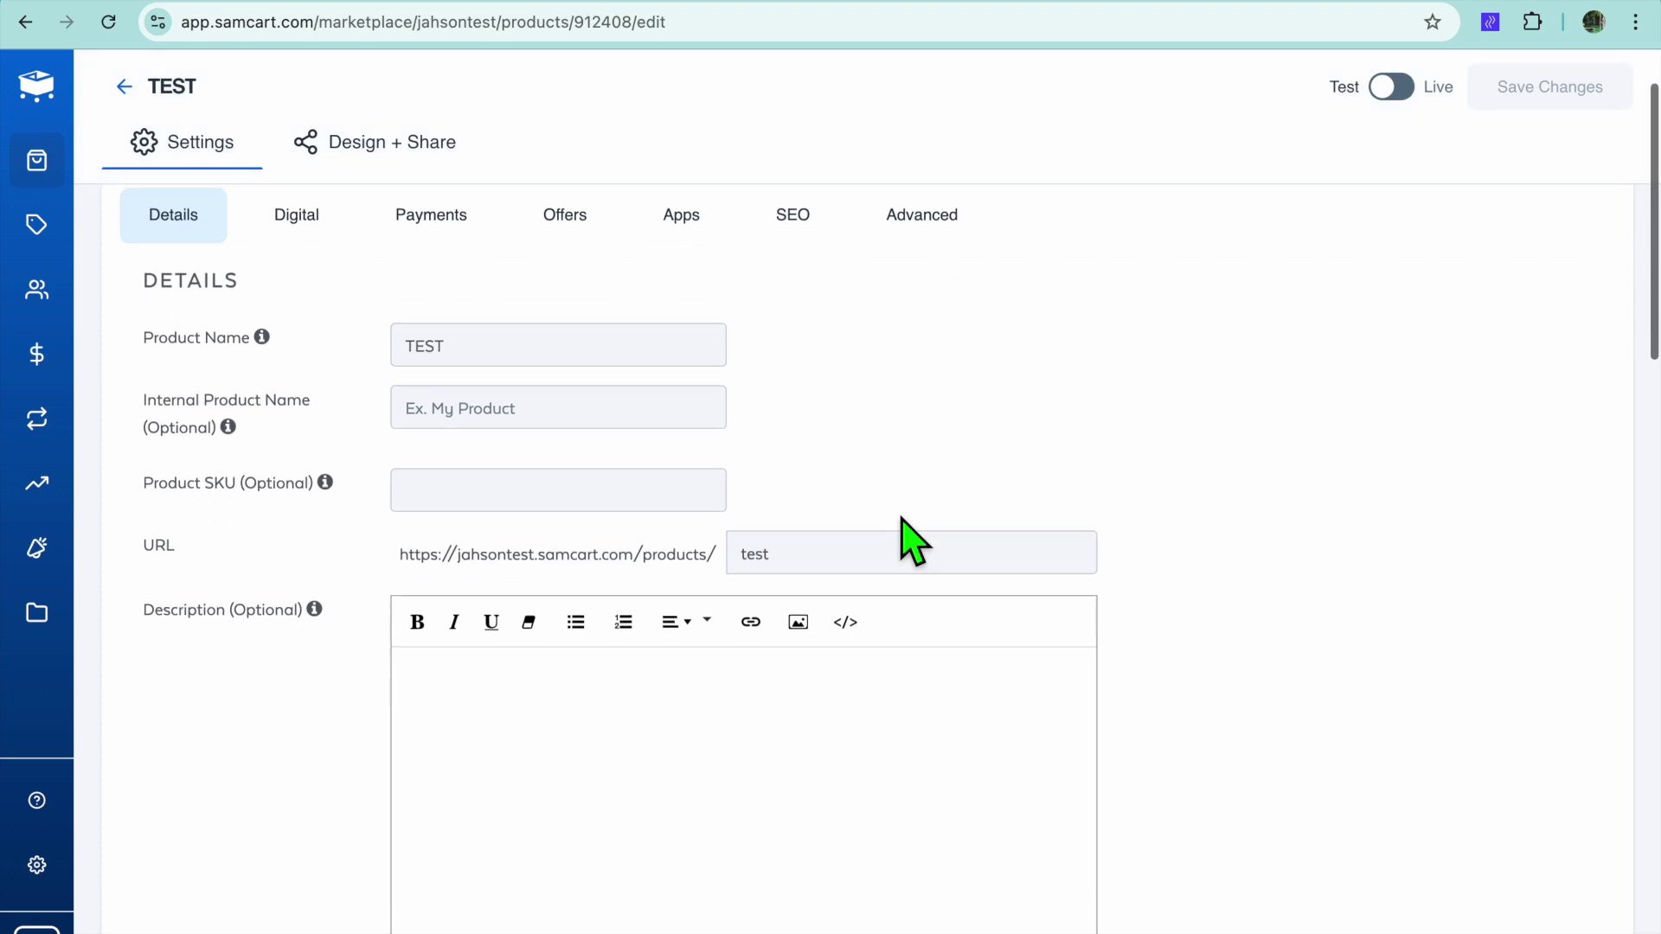
Upload 4bbf48d8f35e4048b28e845d0d720556.jpg from the Downloads folder and use it as the TEST product's image.
scroll(848, 510, down, 2)
click(510, 367)
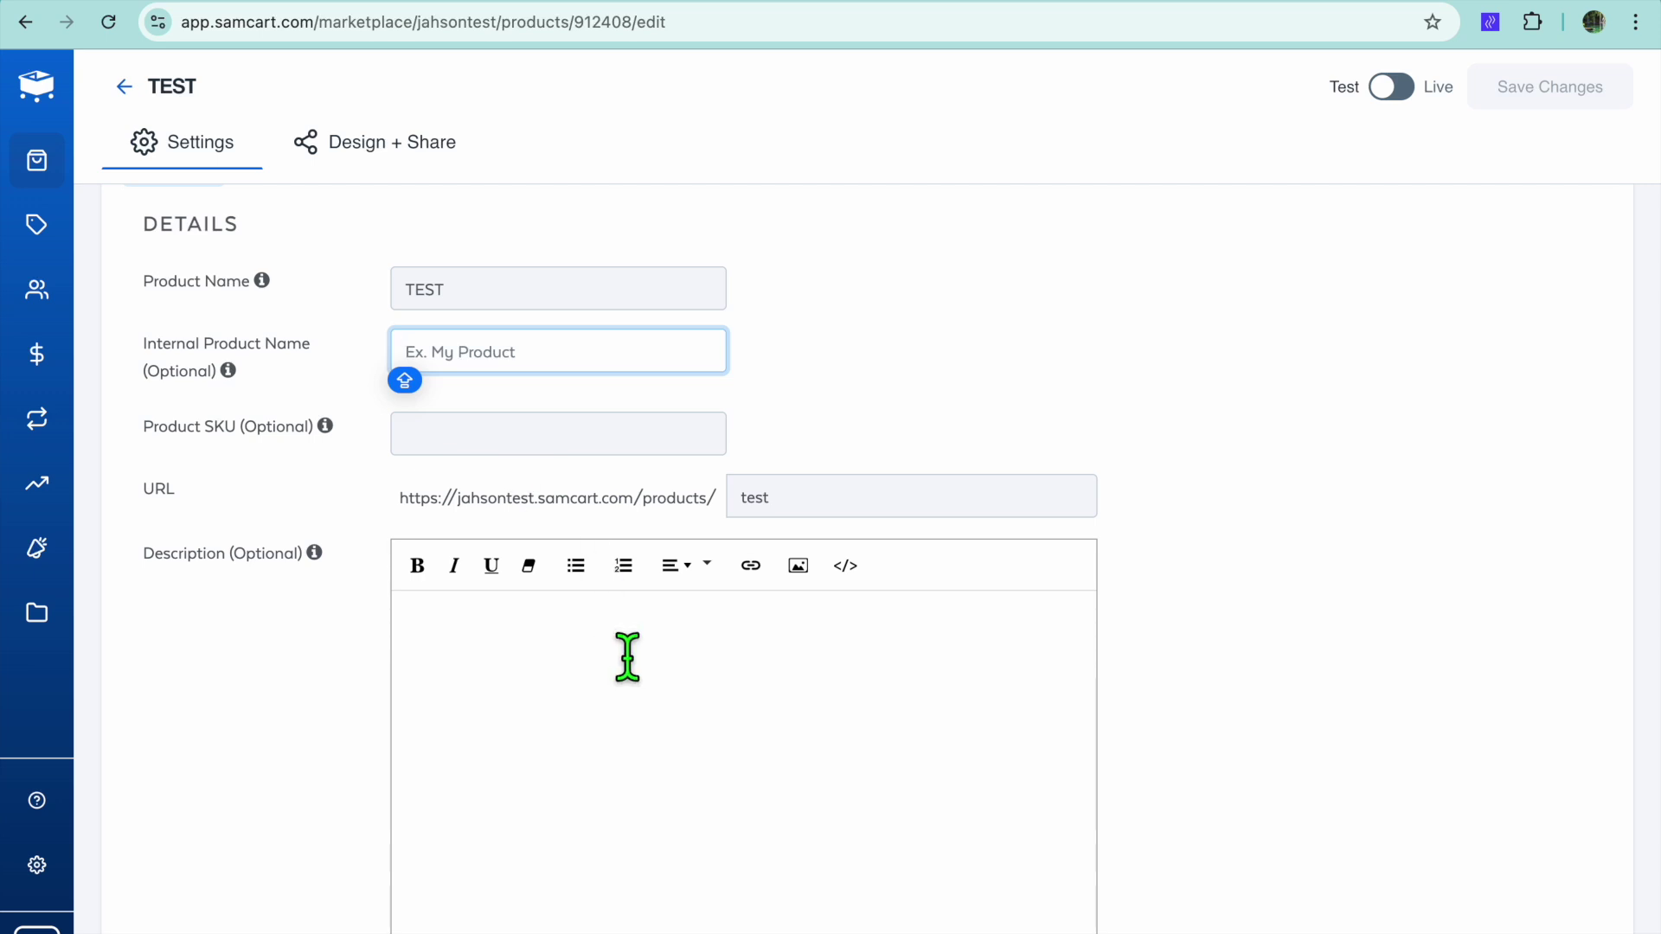
scroll(627, 658, down, 3)
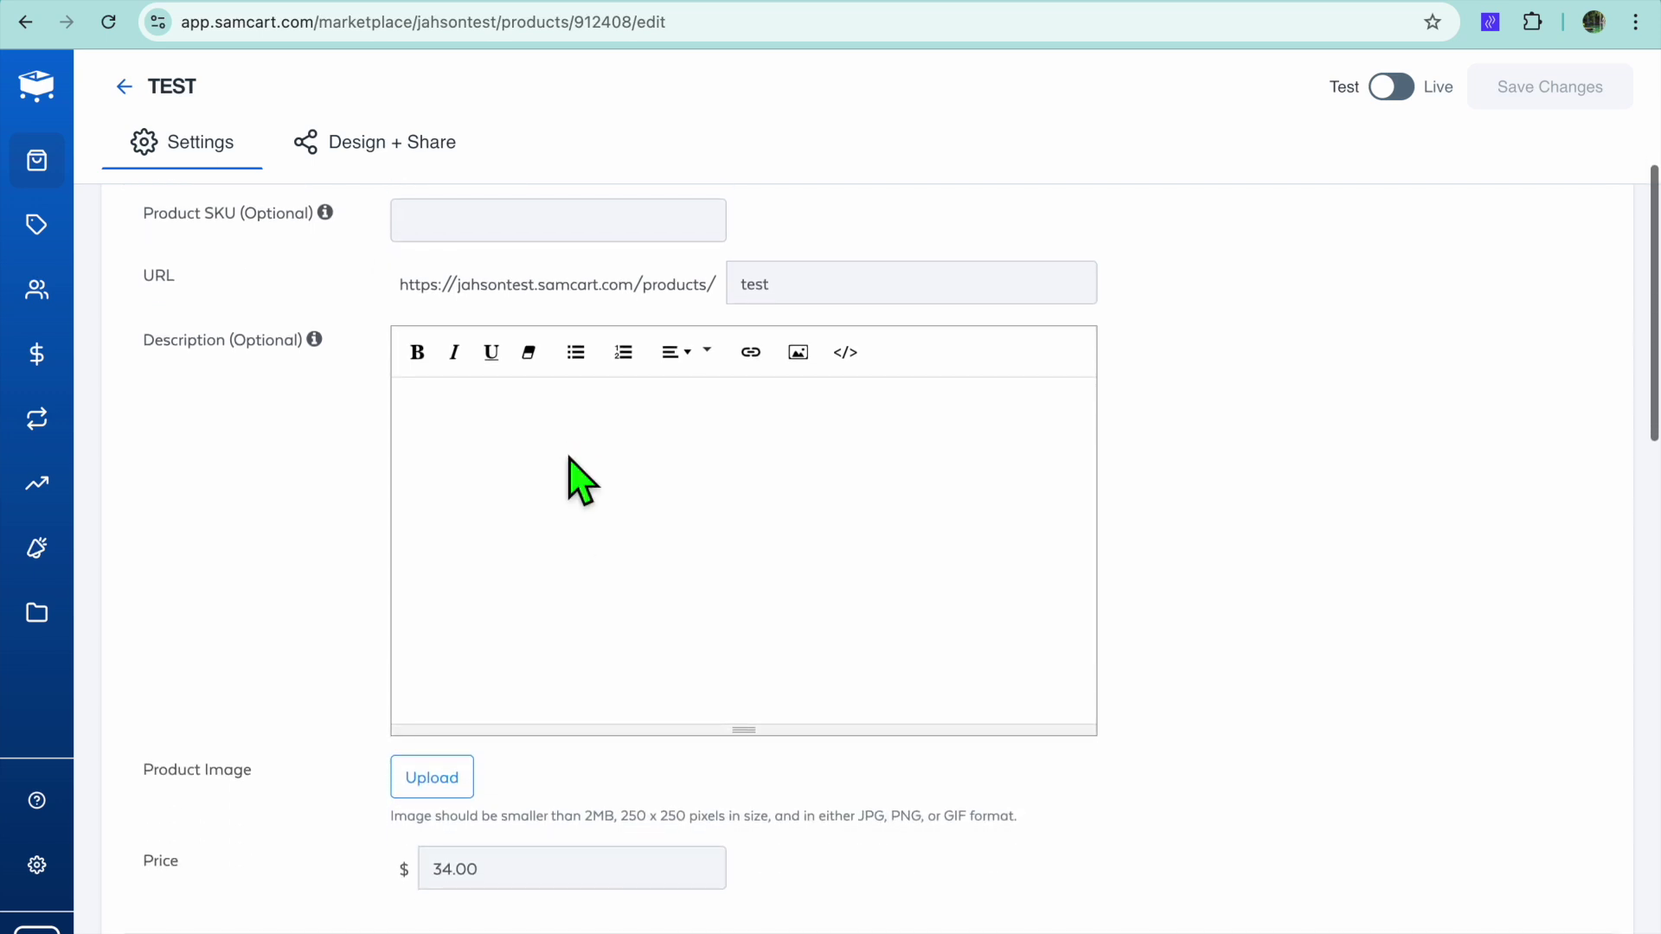
scroll(561, 475, down, 3)
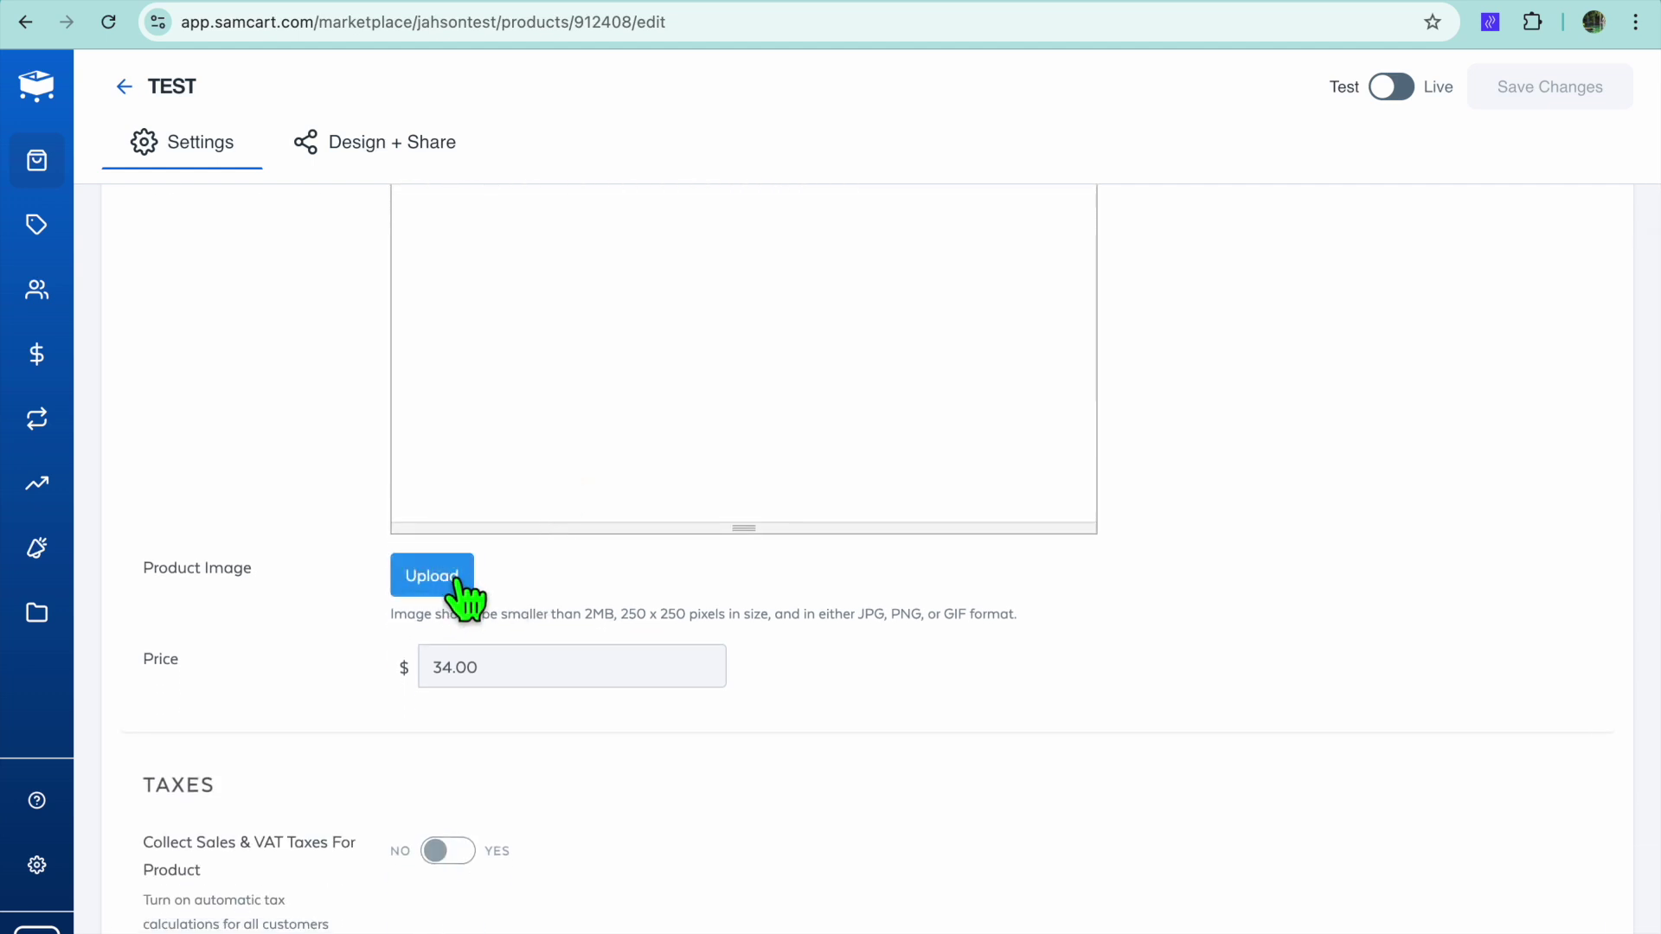
scroll(457, 581, down, 3)
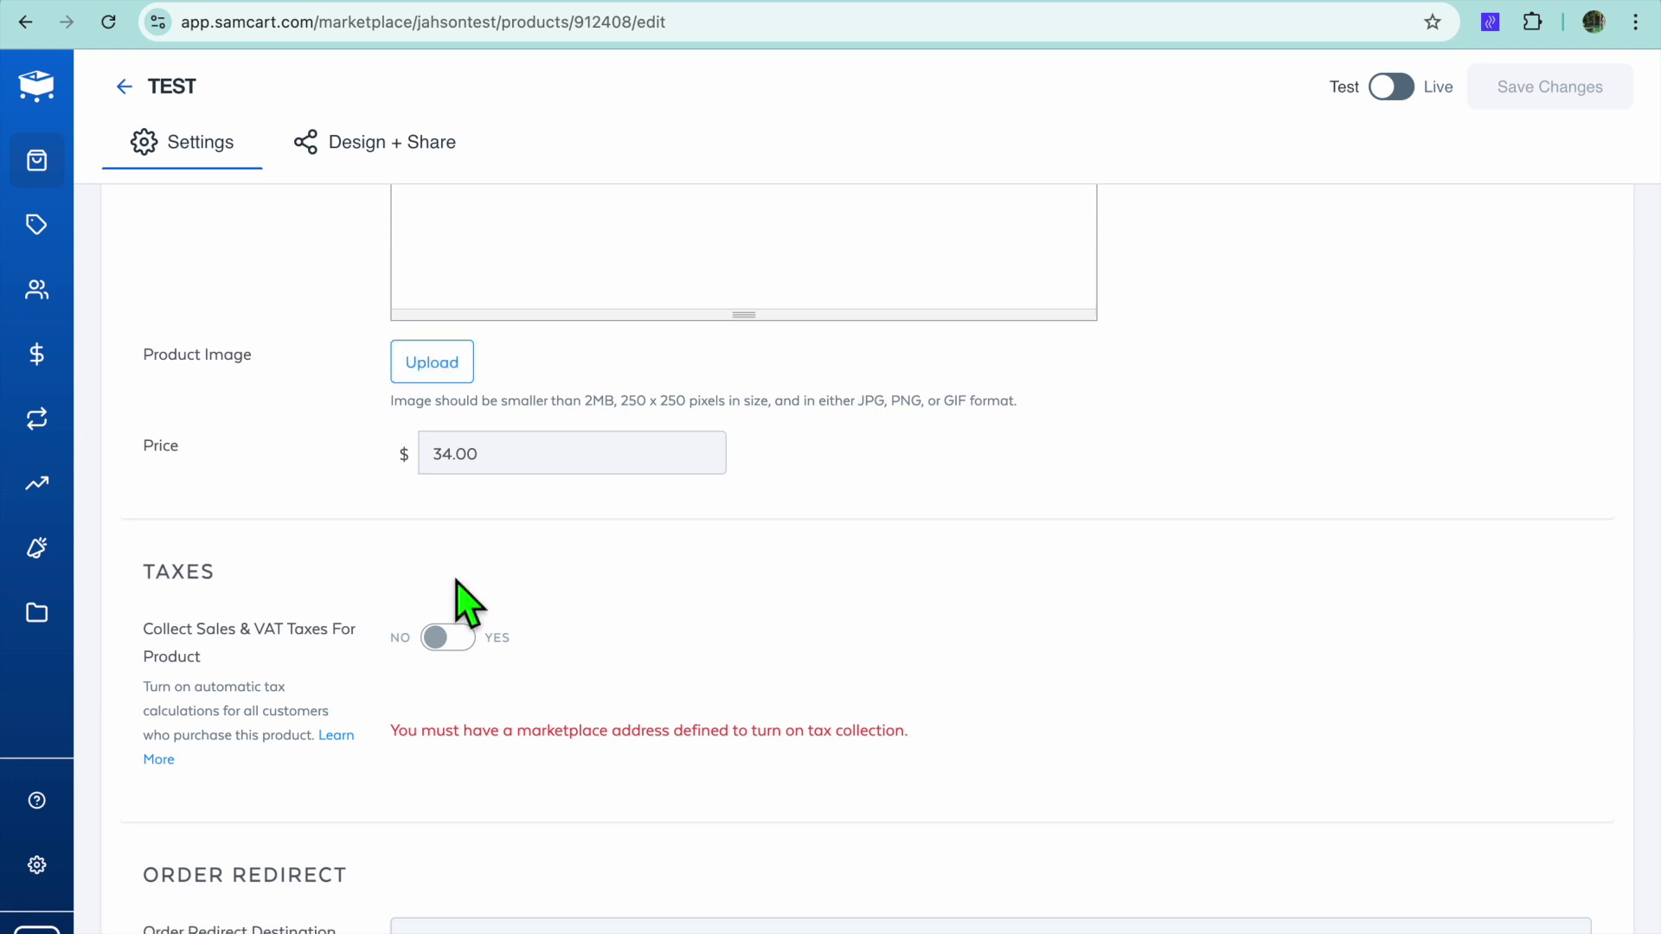
click(435, 367)
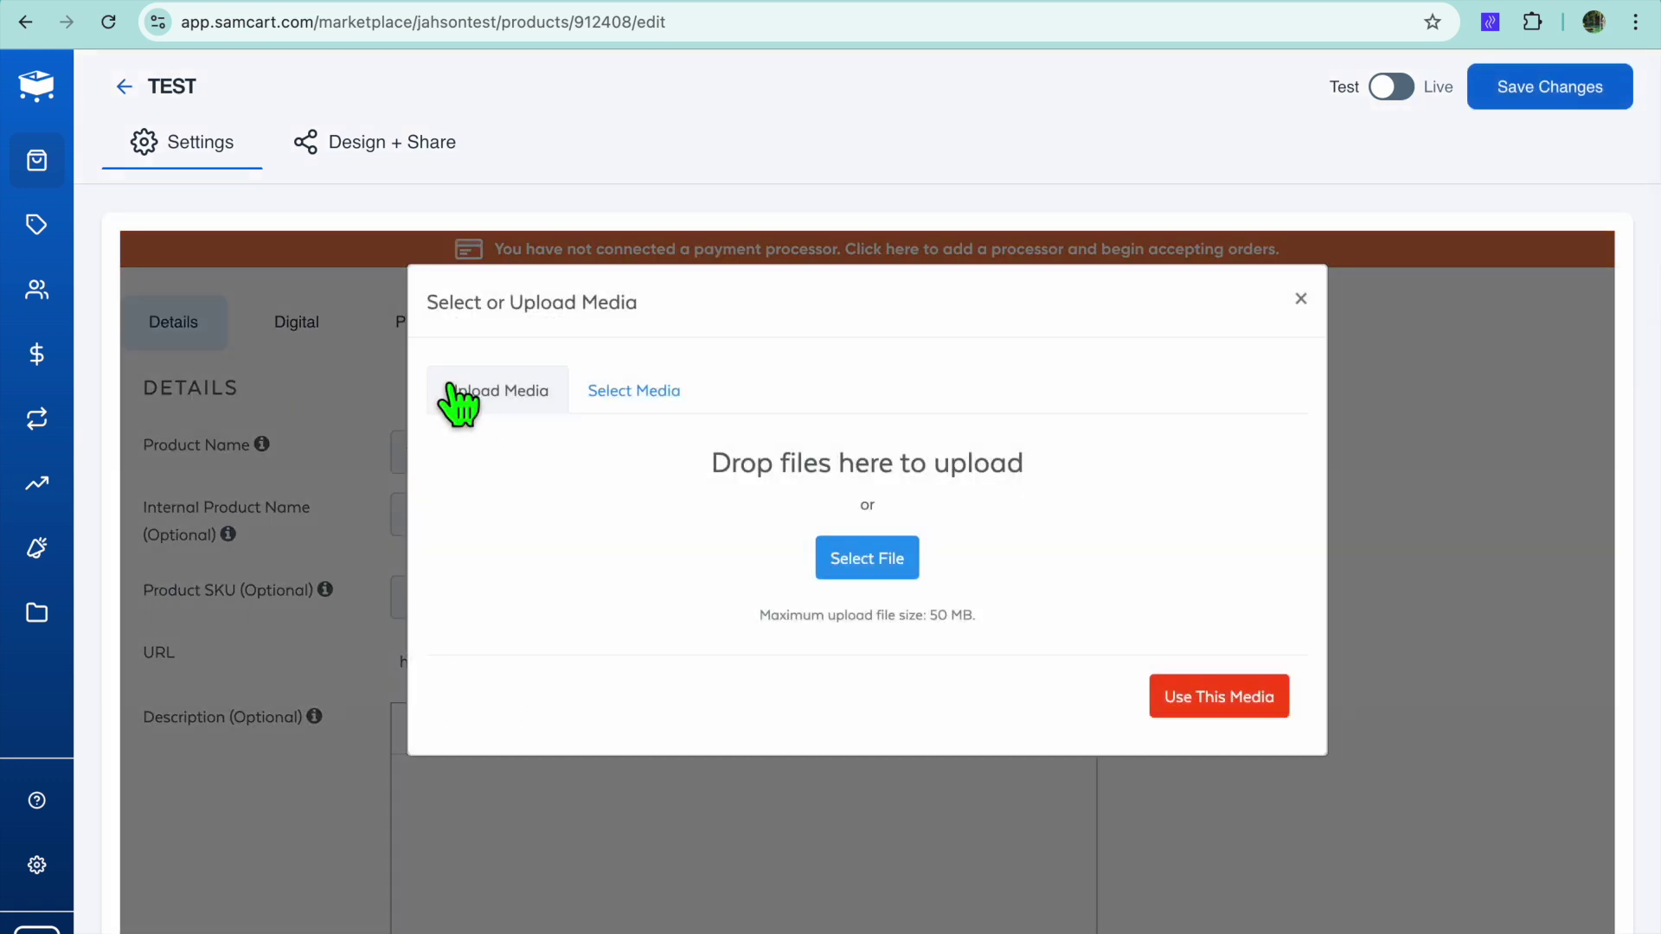
click(859, 563)
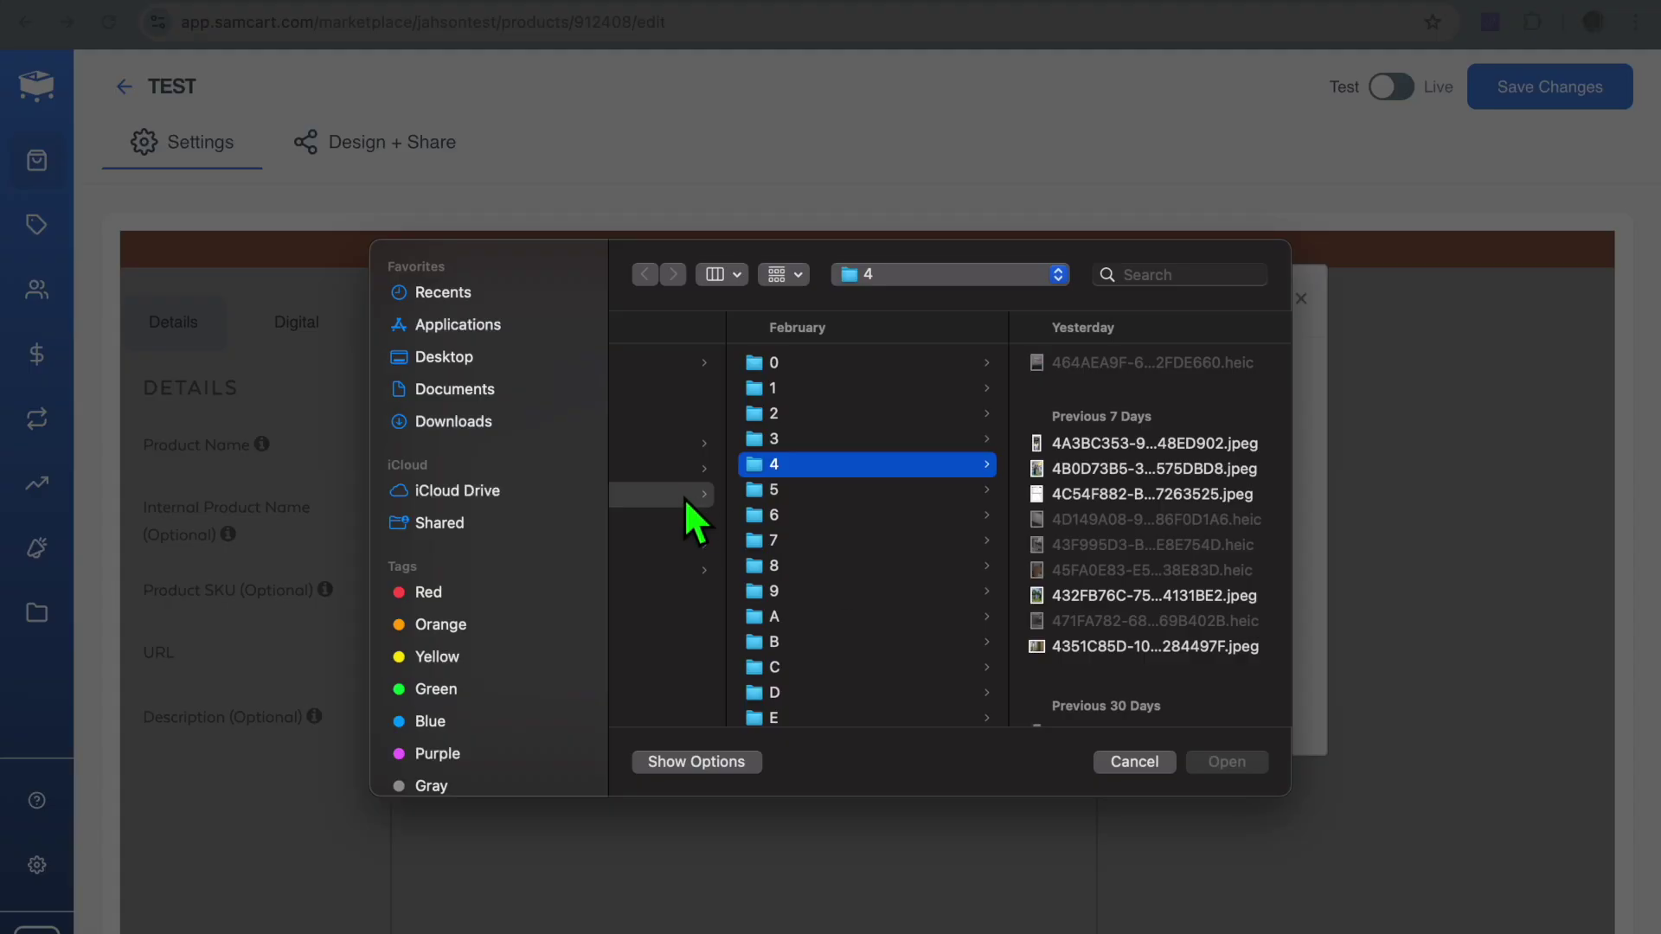
click(468, 422)
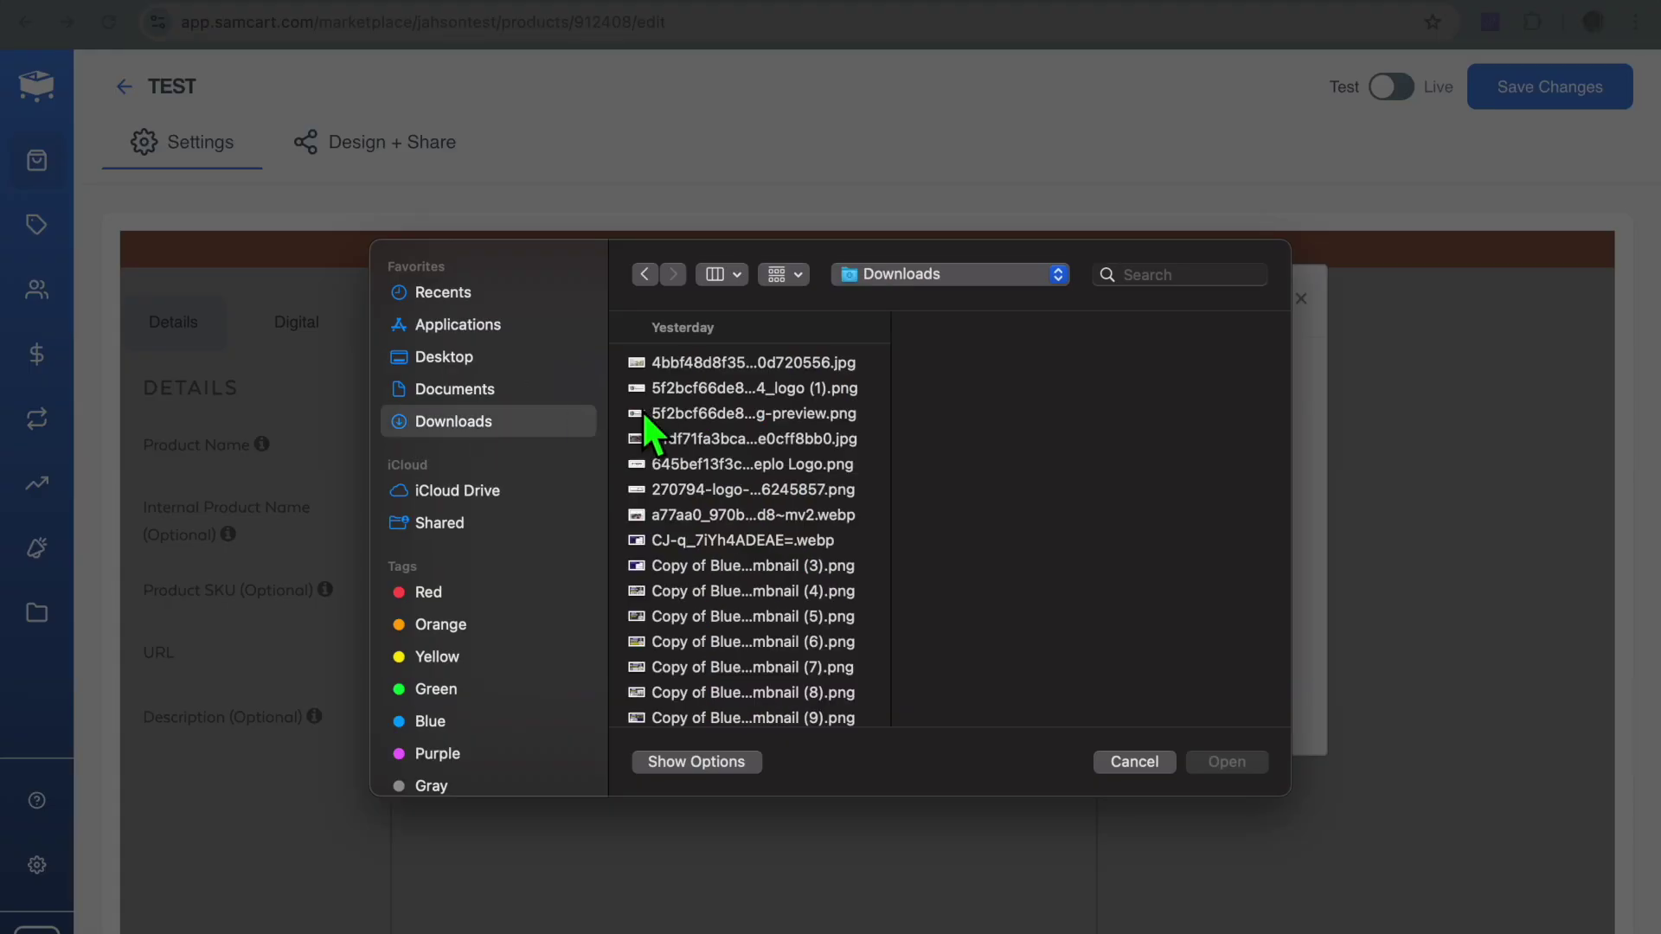
click(728, 363)
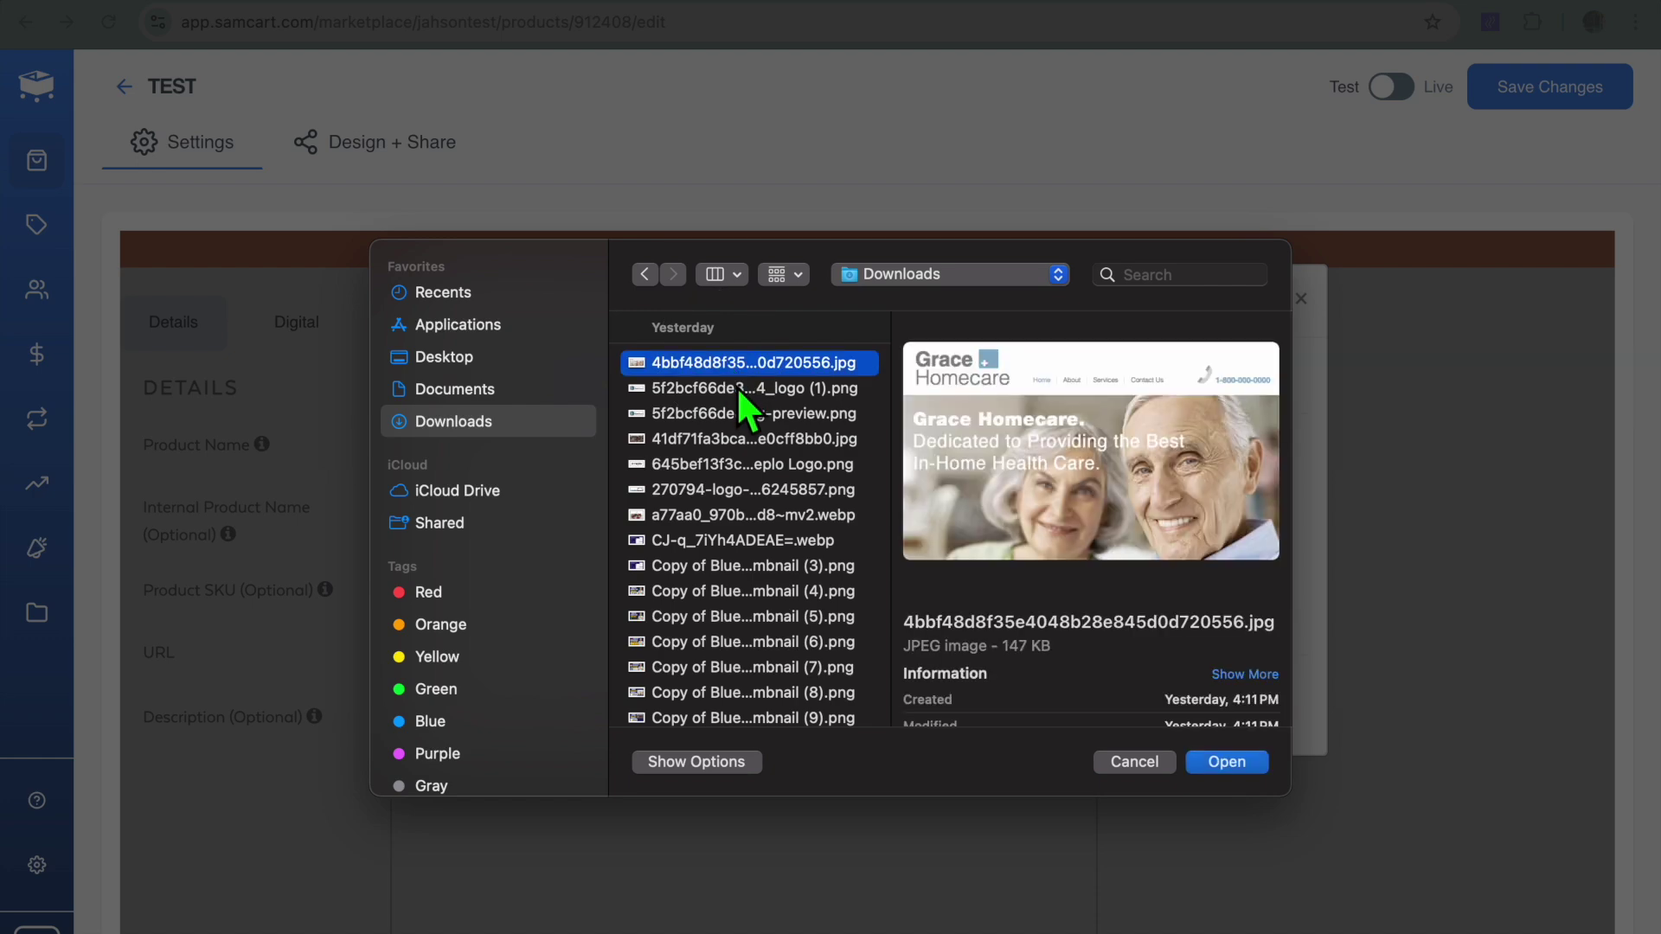
click(1217, 766)
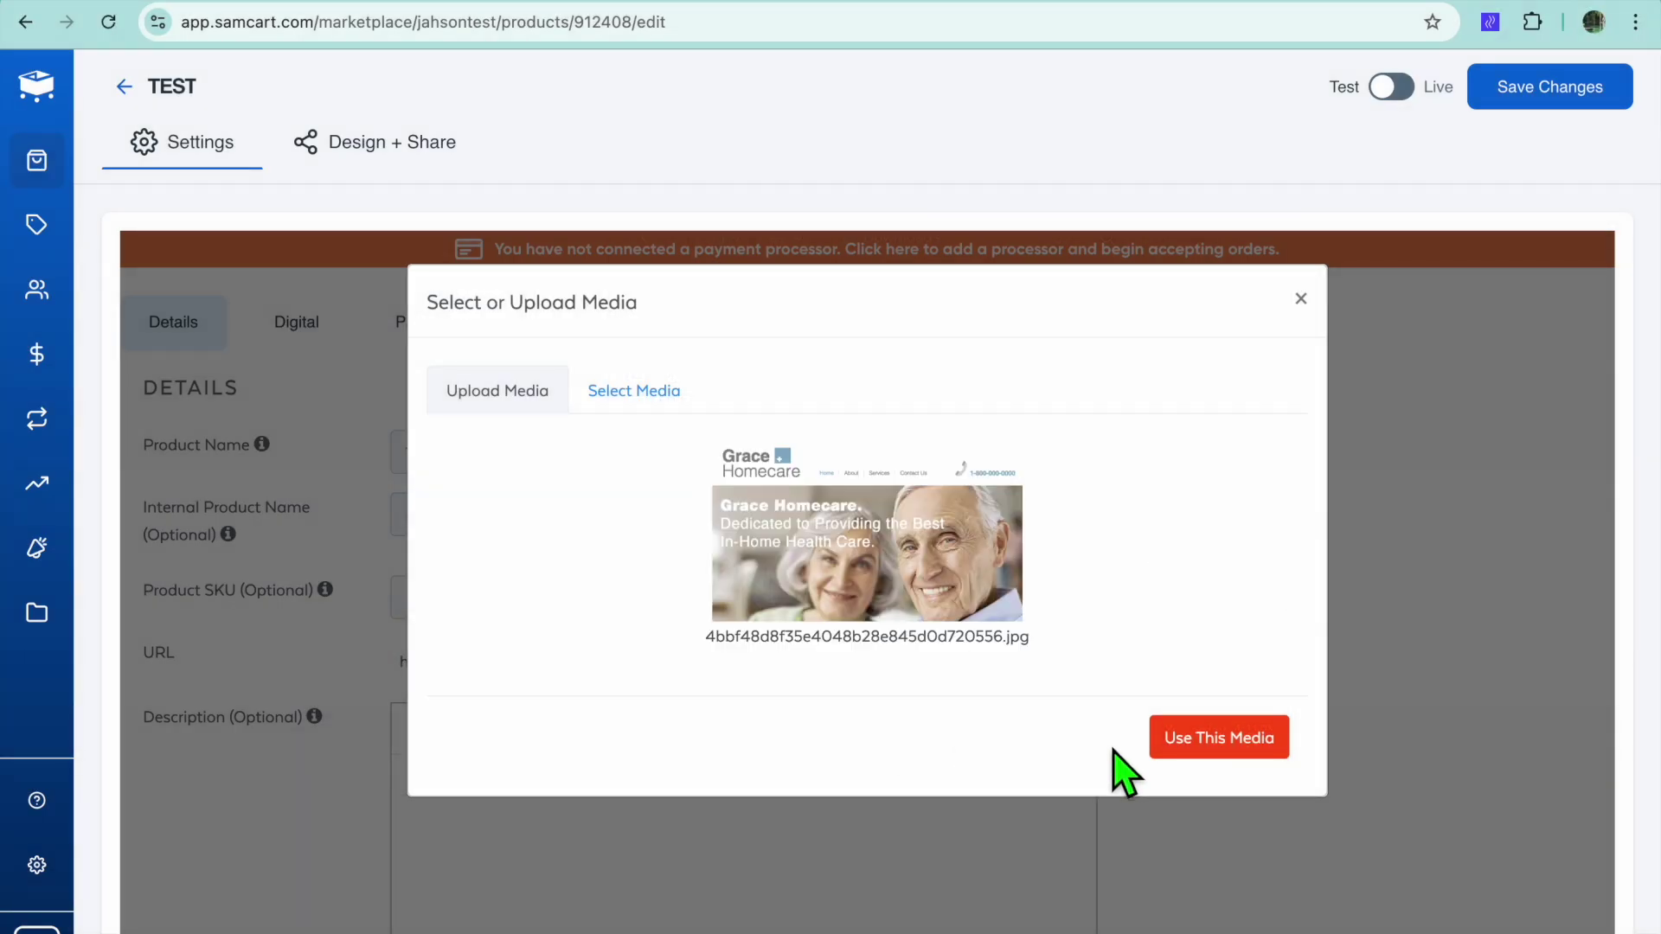
click(1201, 733)
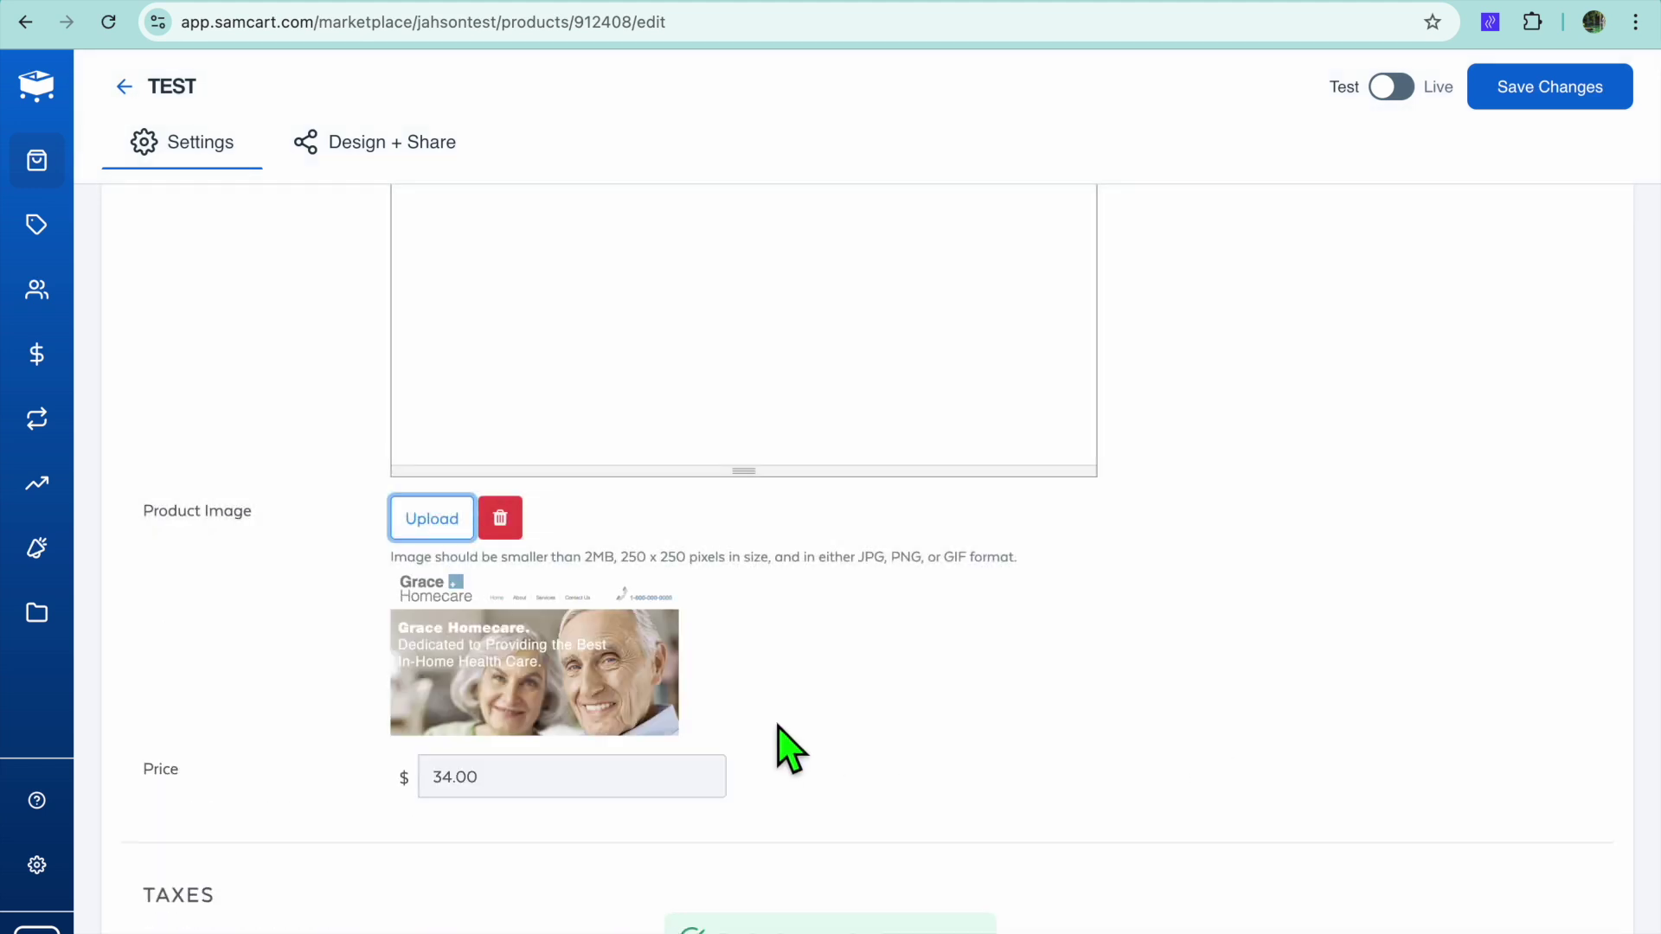
Review the product's remaining detail settings: taxes, order redirect, inventory tracking, checkout controls, checkout expiration and tags.
scroll(778, 728, down, 5)
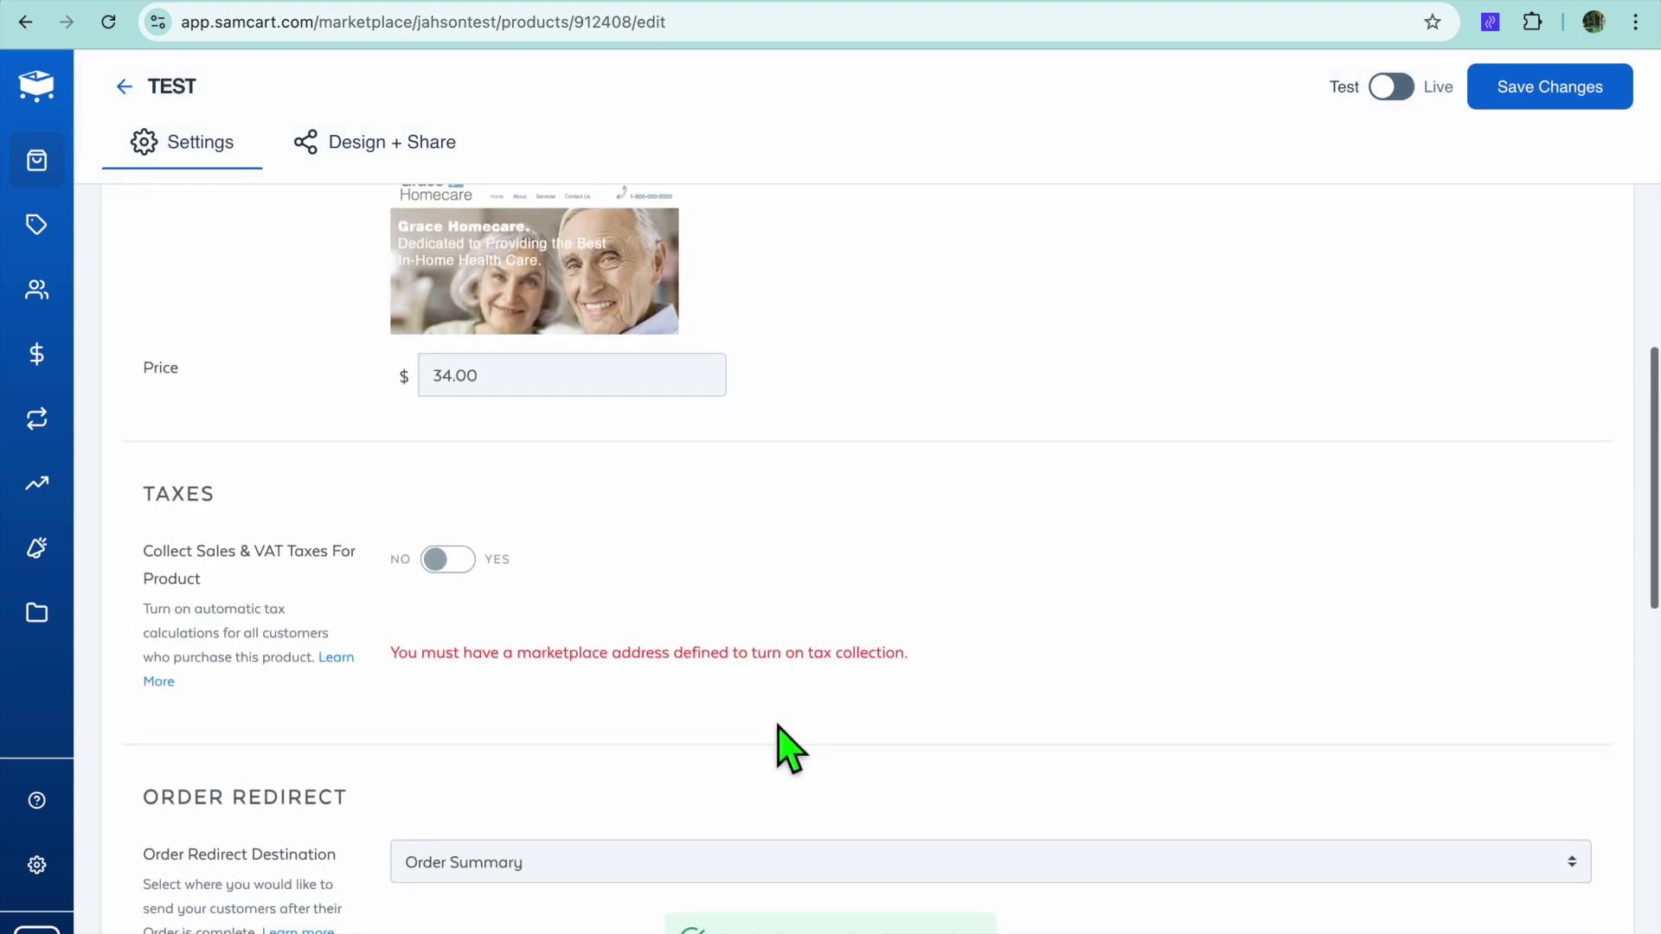
scroll(778, 750, down, 3)
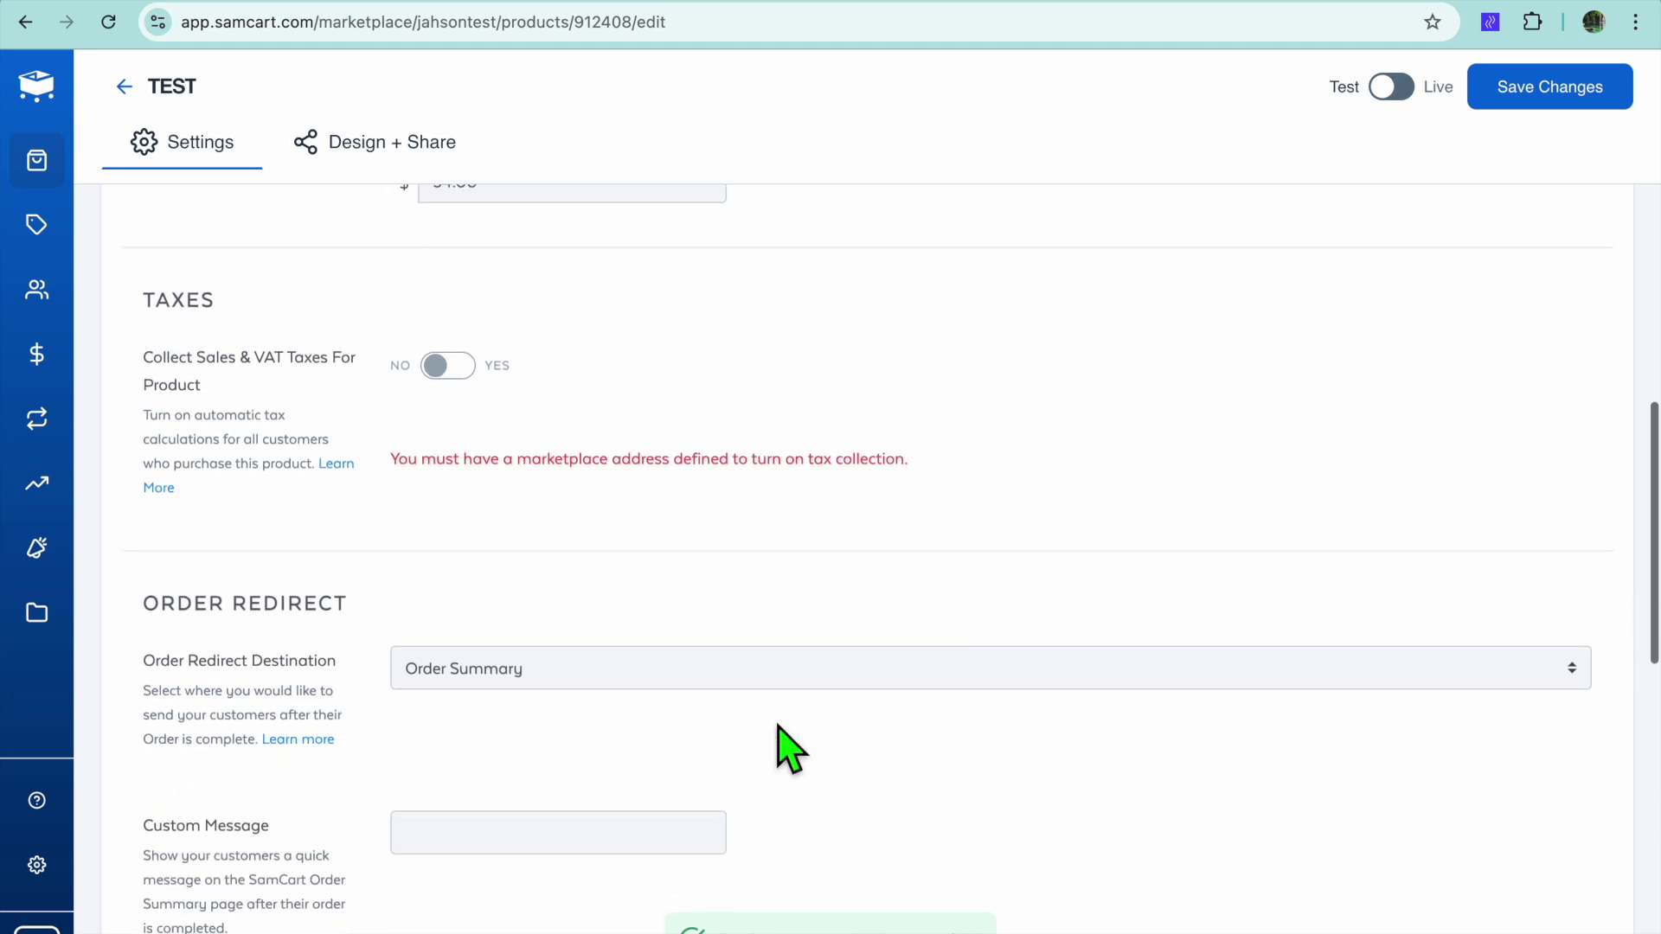
scroll(656, 569, down, 2)
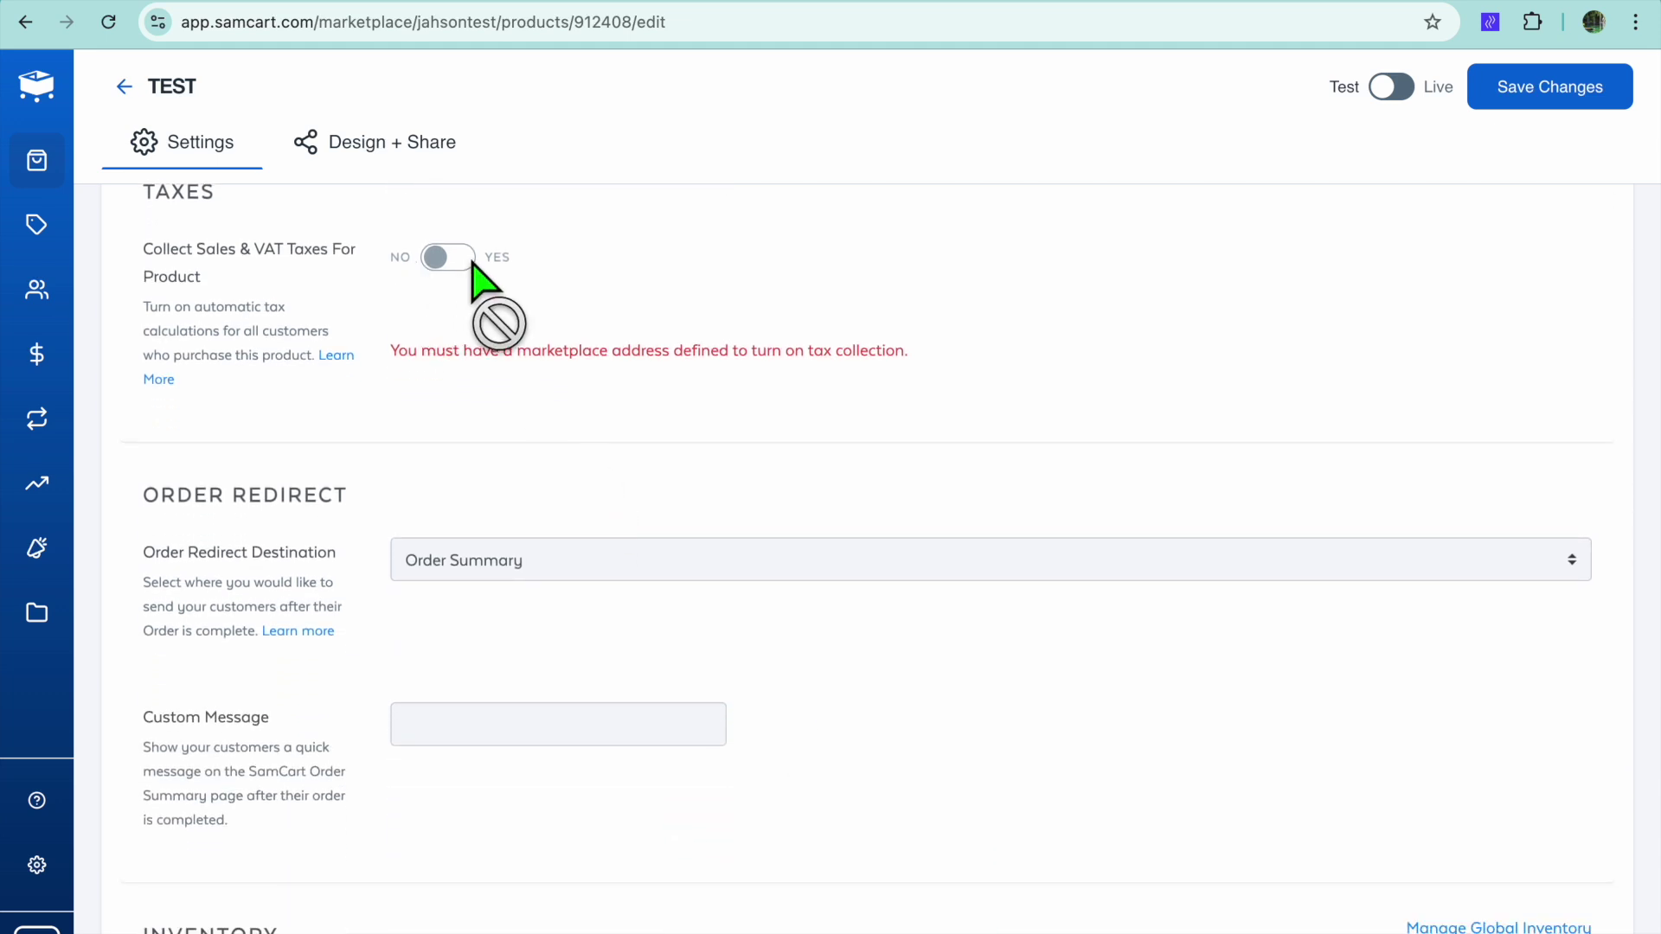
scroll(579, 541, down, 3)
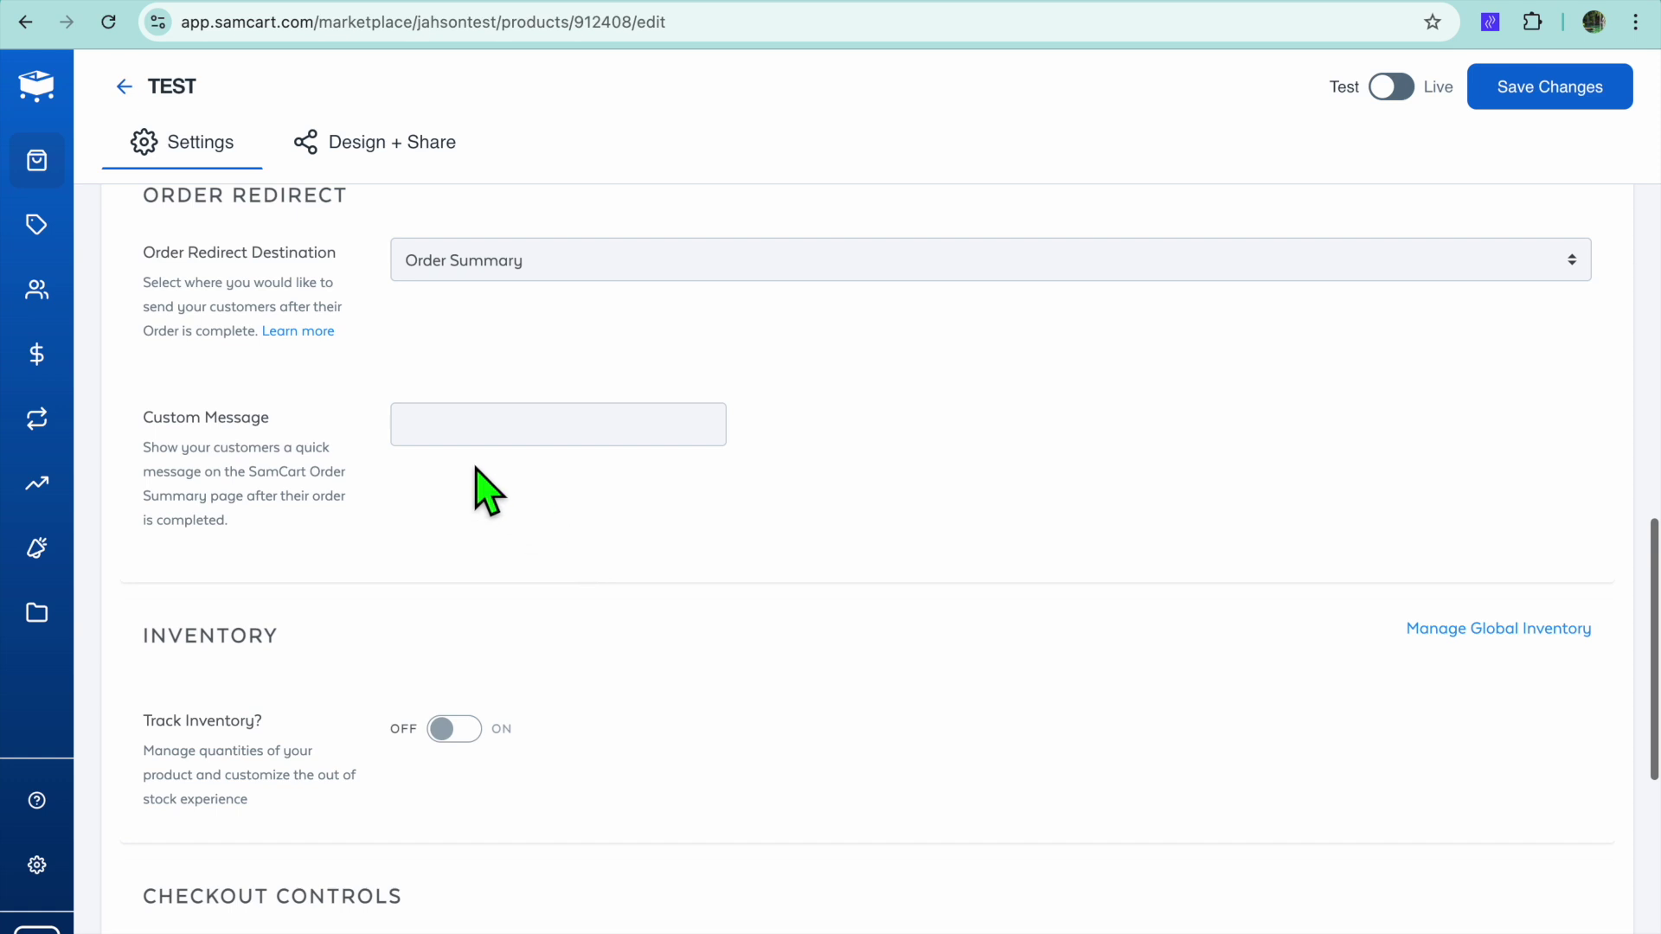
scroll(510, 441, down, 4)
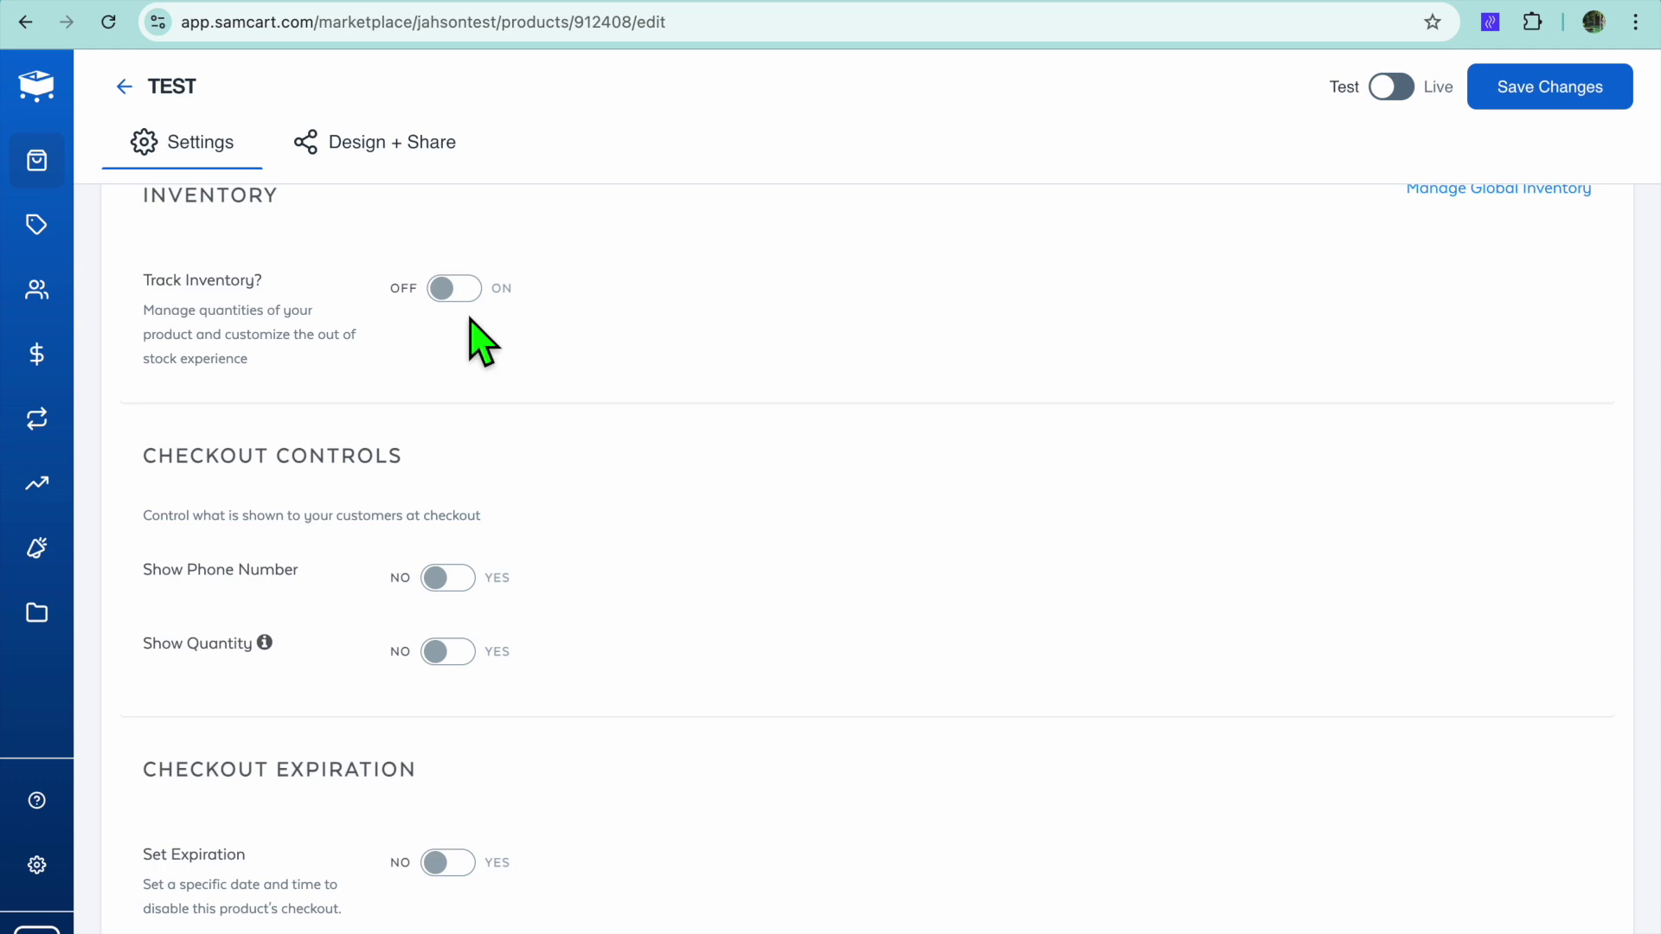
scroll(482, 341, down, 3)
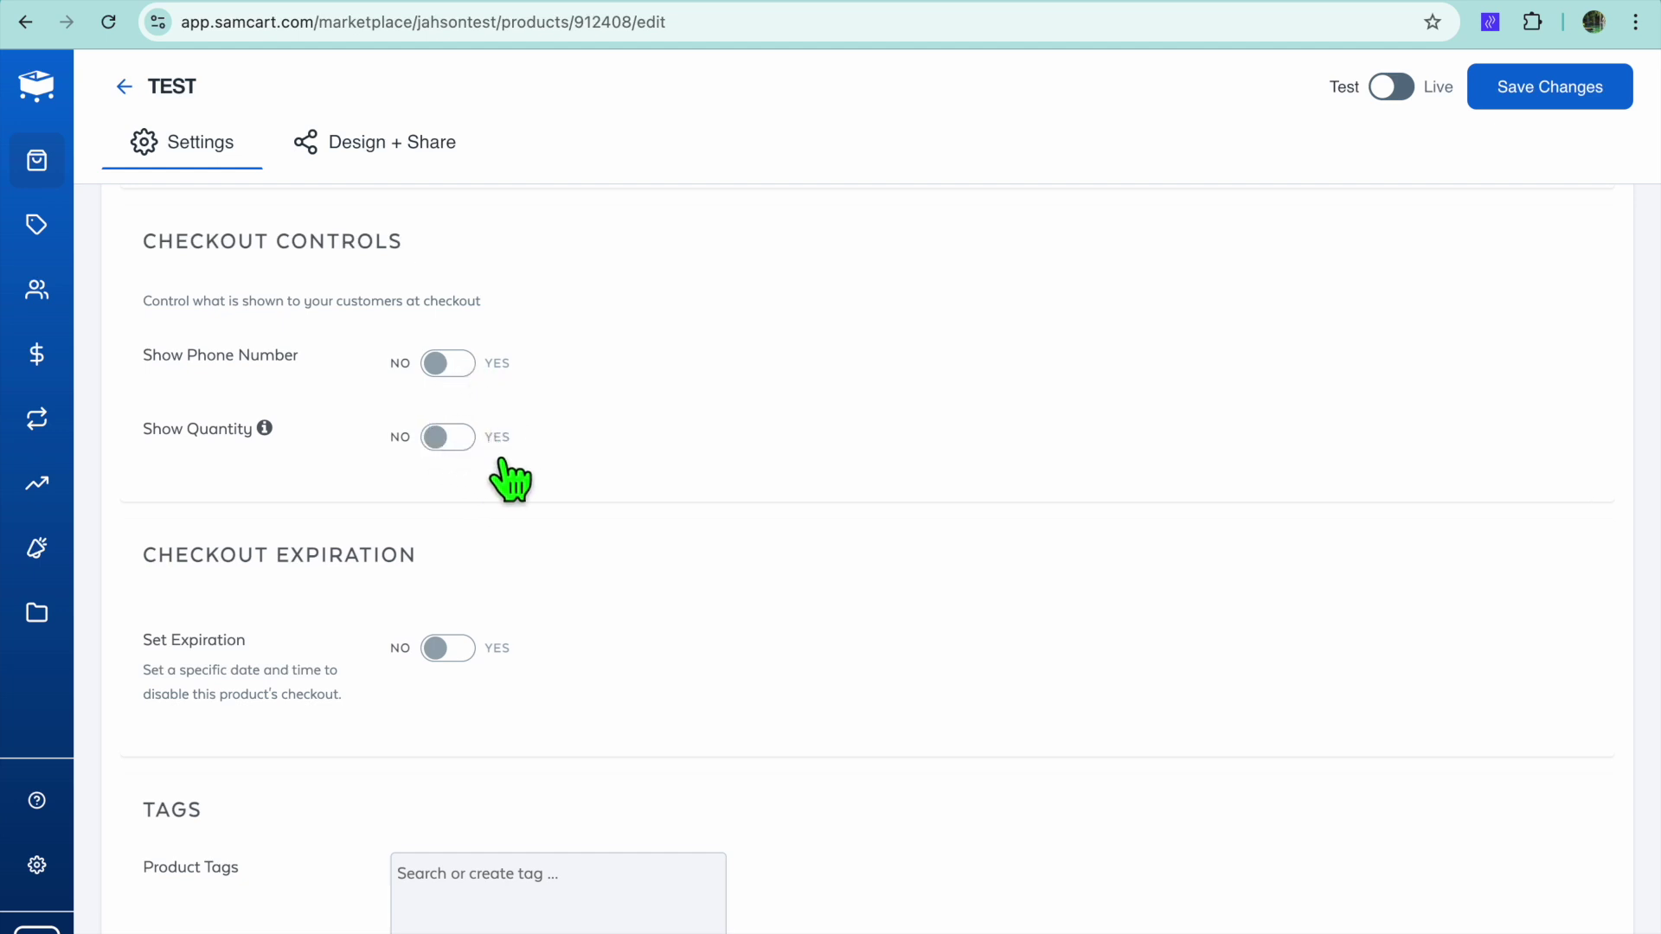
scroll(525, 528, down, 1)
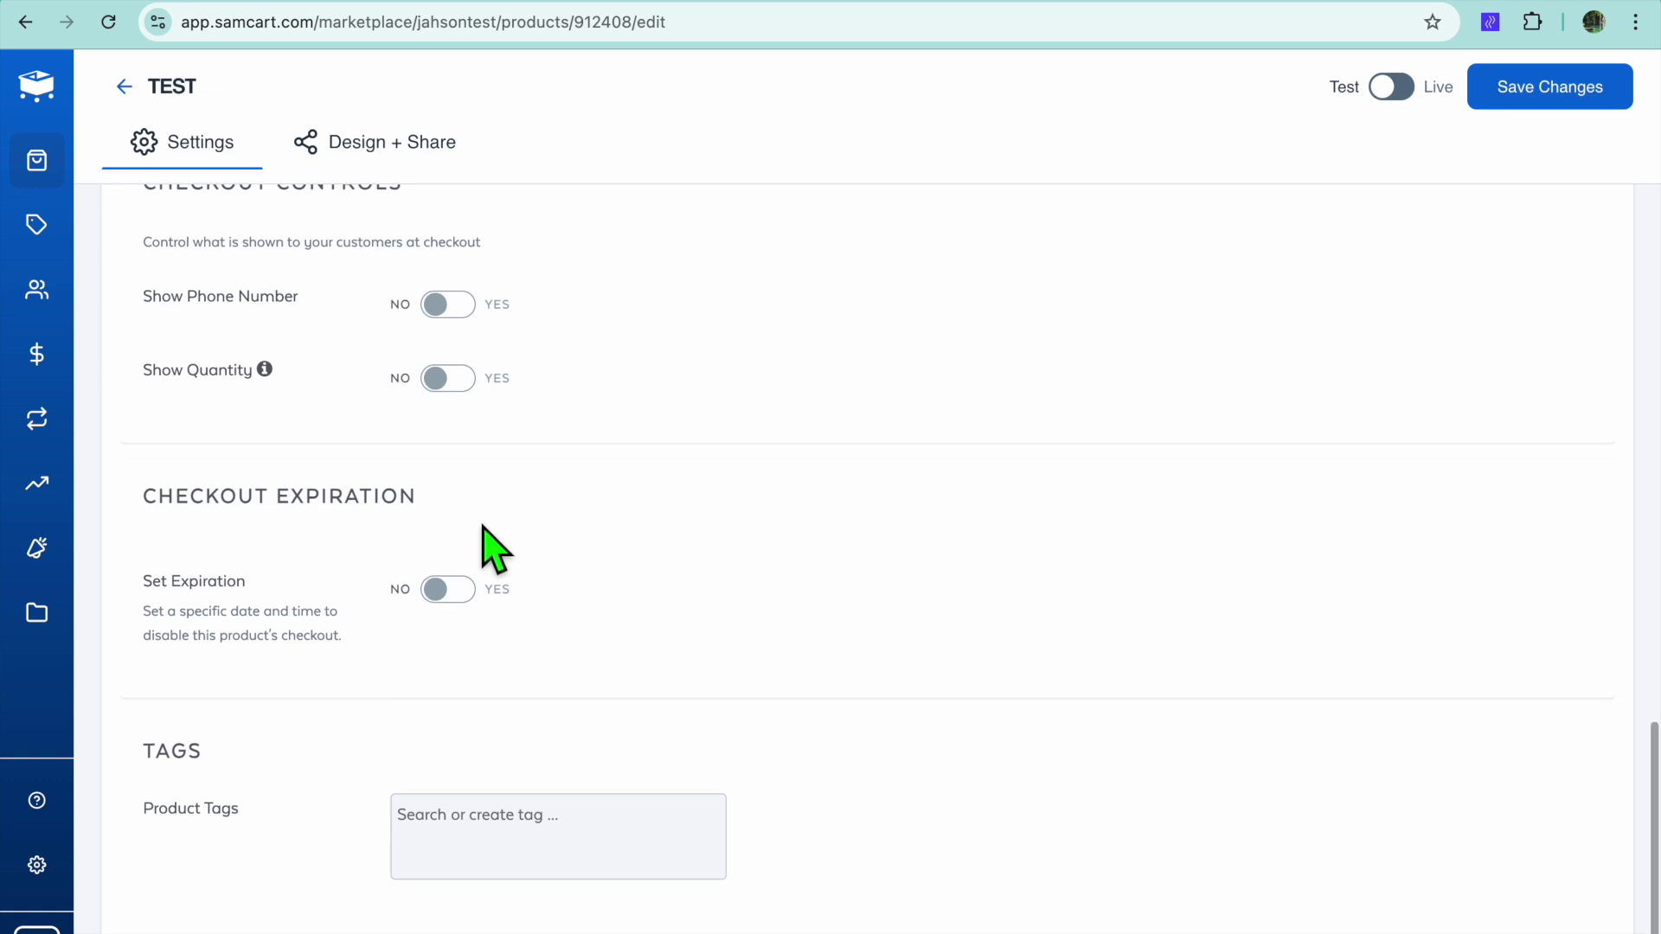
click(435, 588)
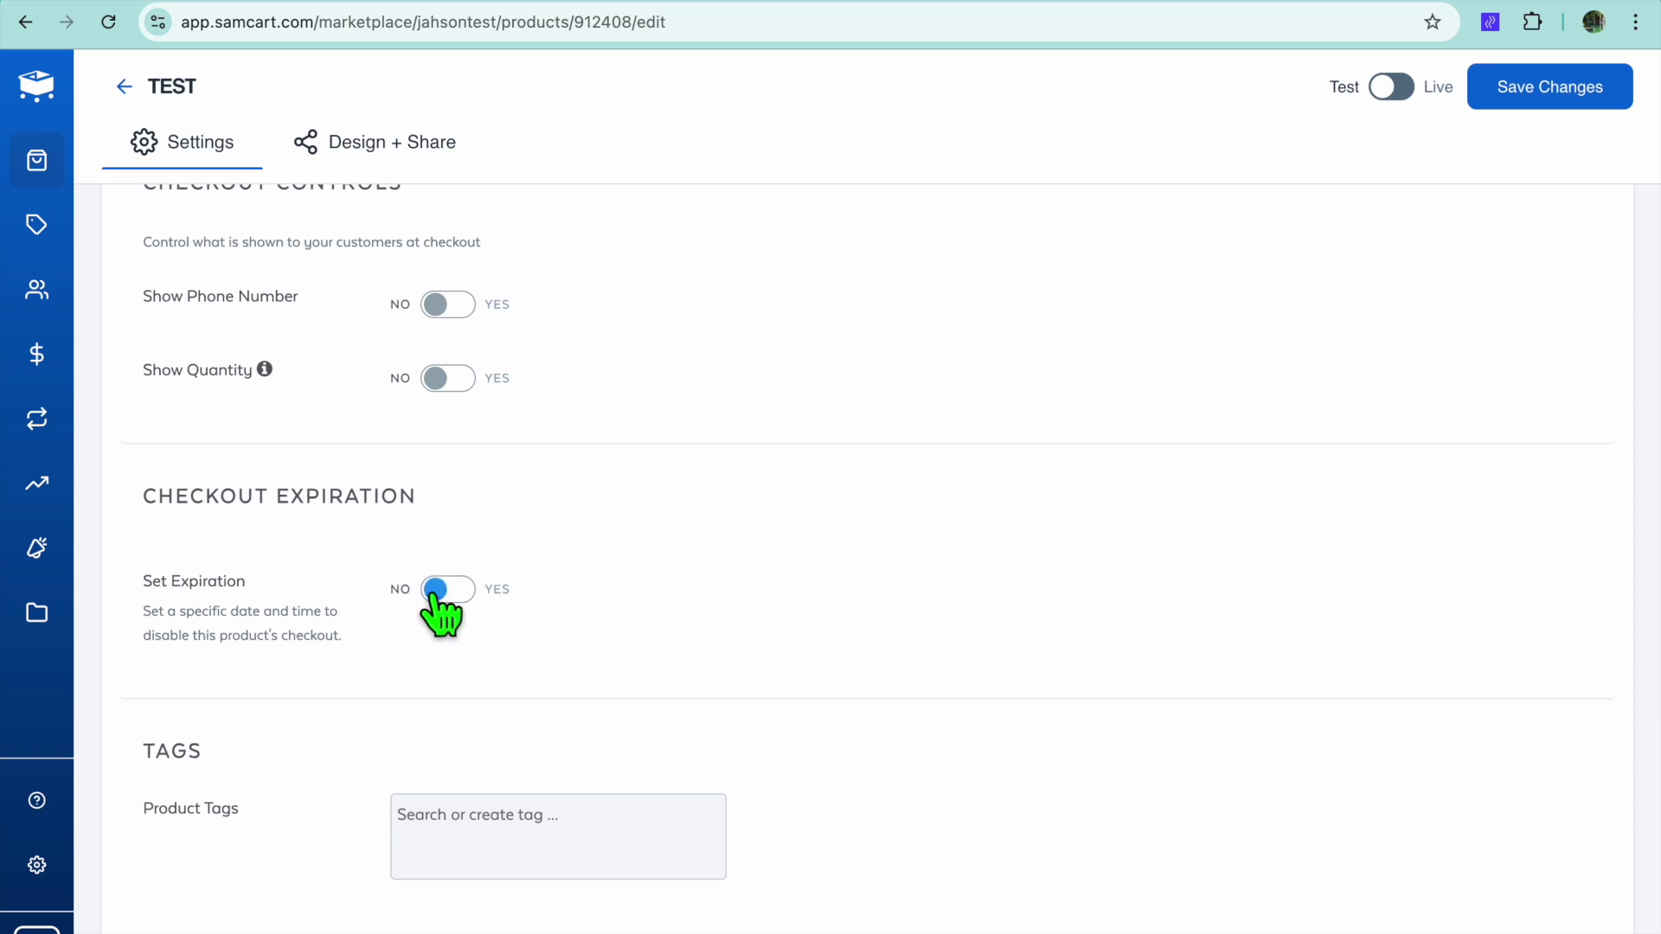
scroll(489, 727, up, 20)
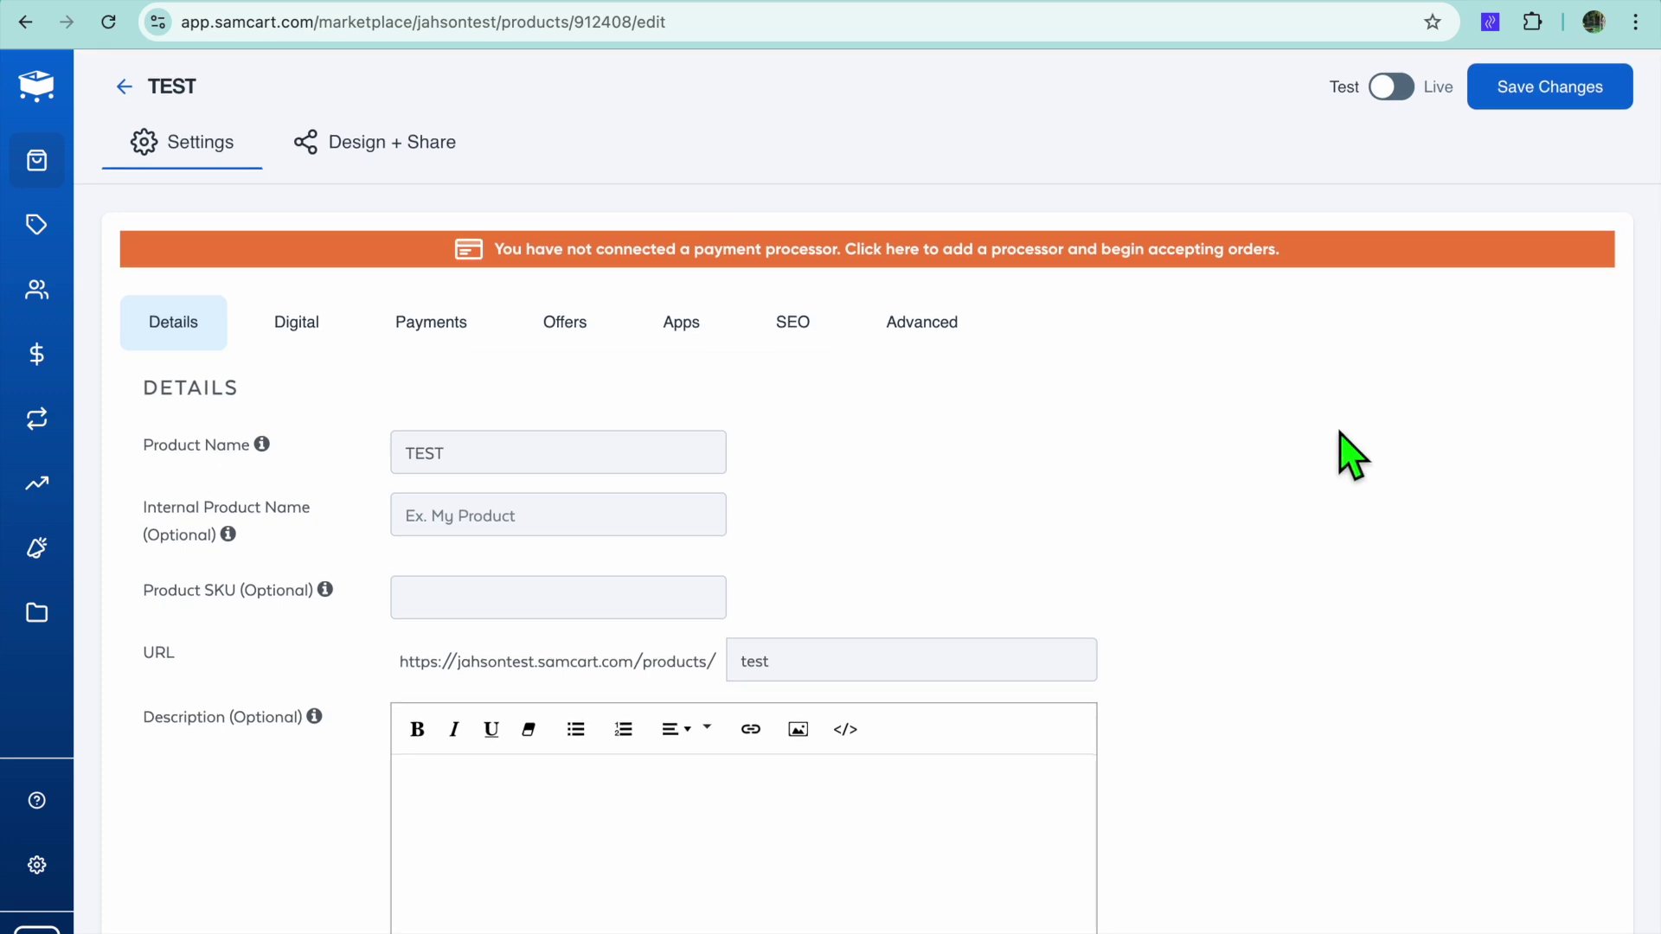
In the product's digital settings, upload Copy of Blue Modern Eye Catching Vlog YouTube Thumbnail (3).png as the digital file and review the download options.
click(281, 324)
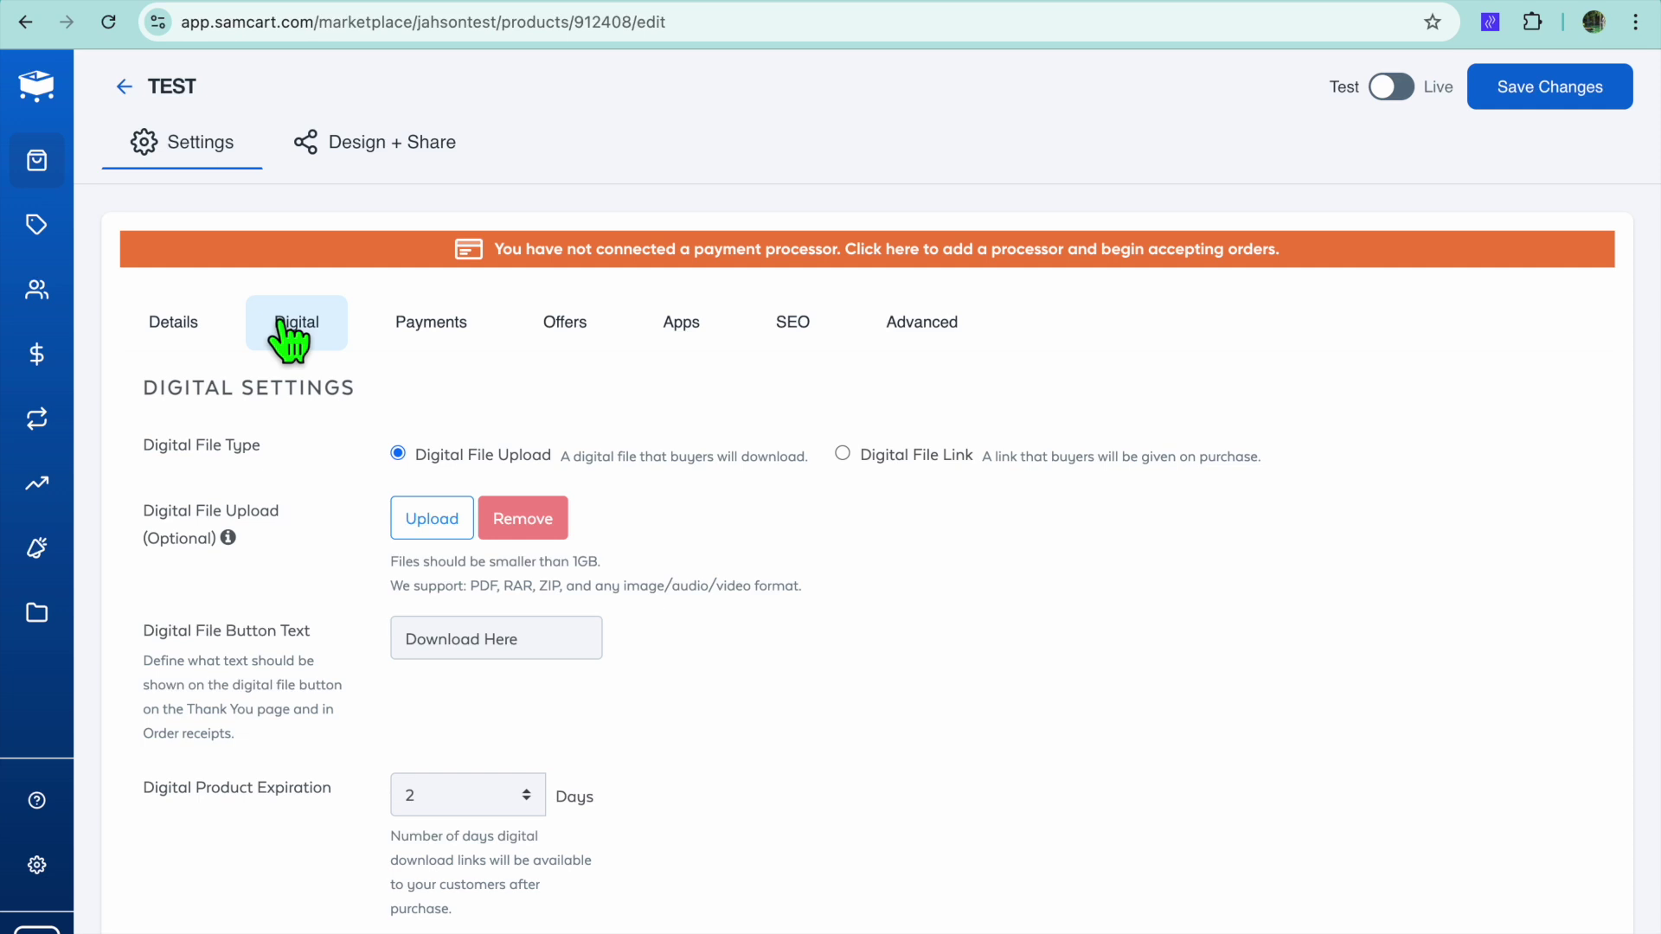
click(419, 532)
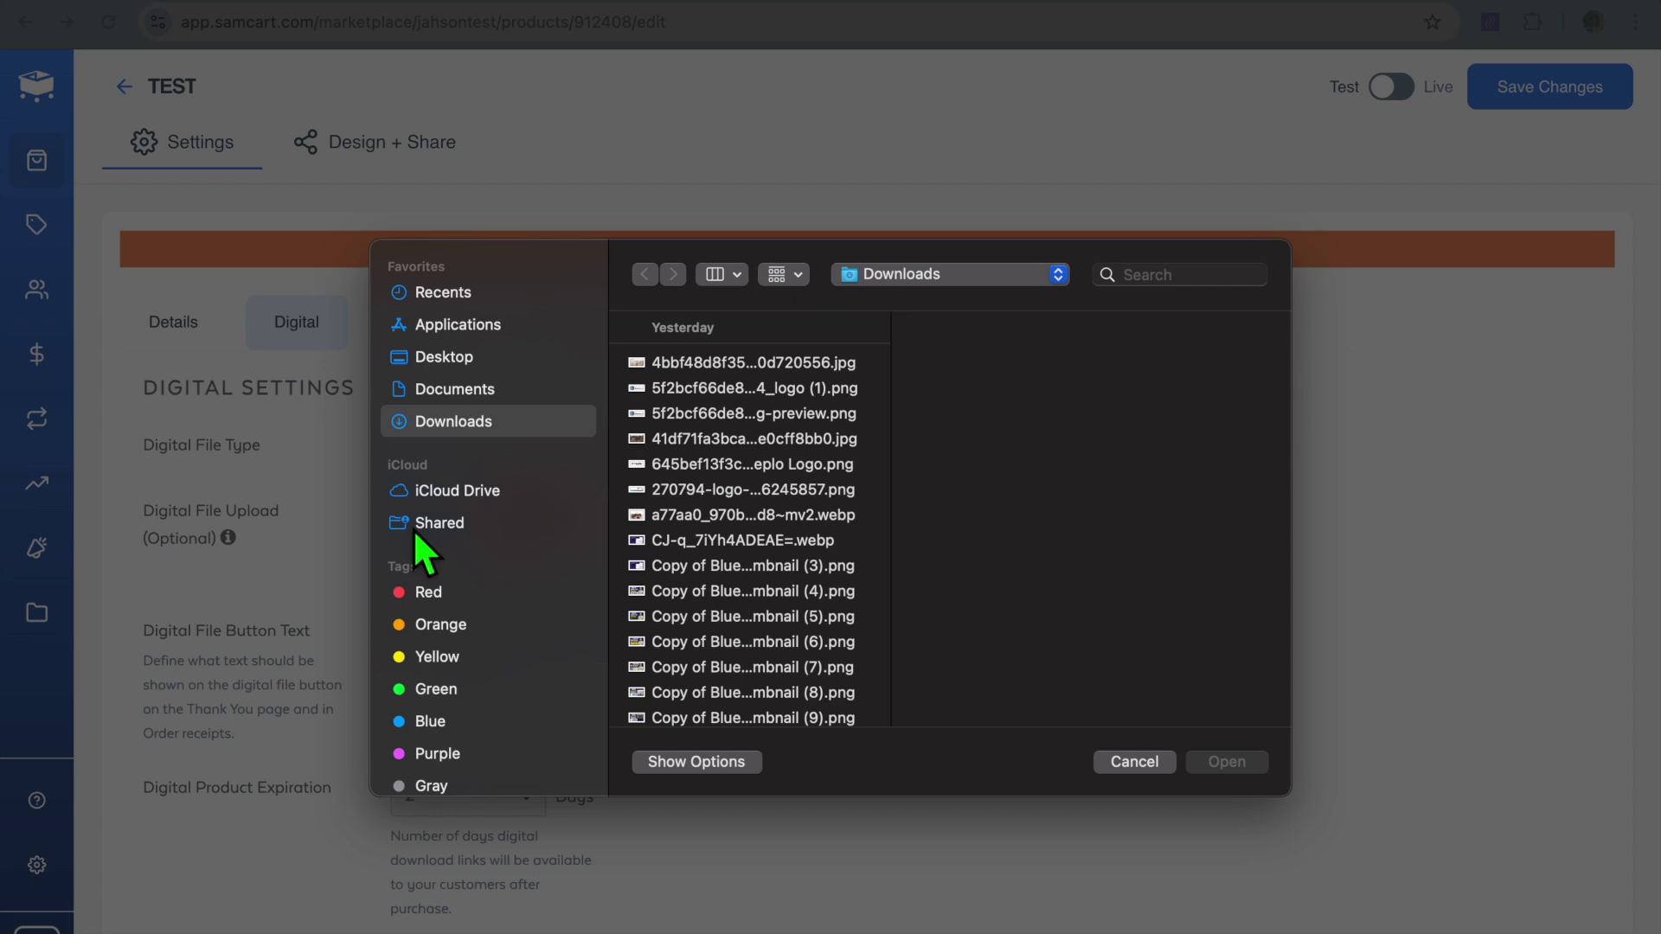
click(749, 569)
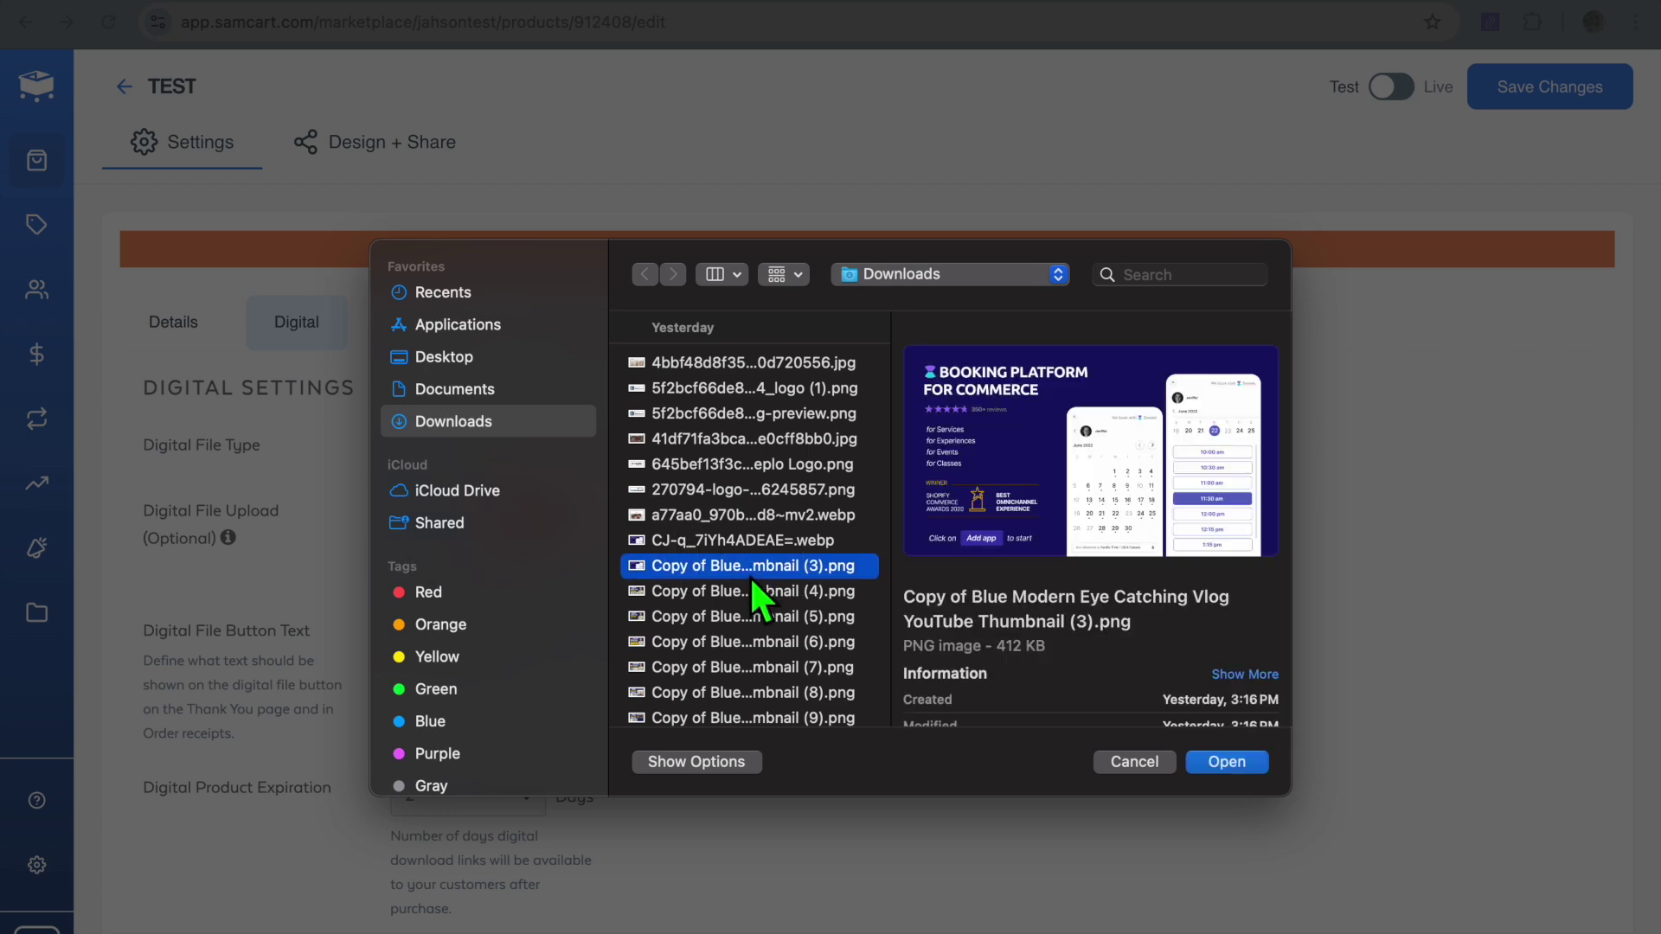
click(1225, 769)
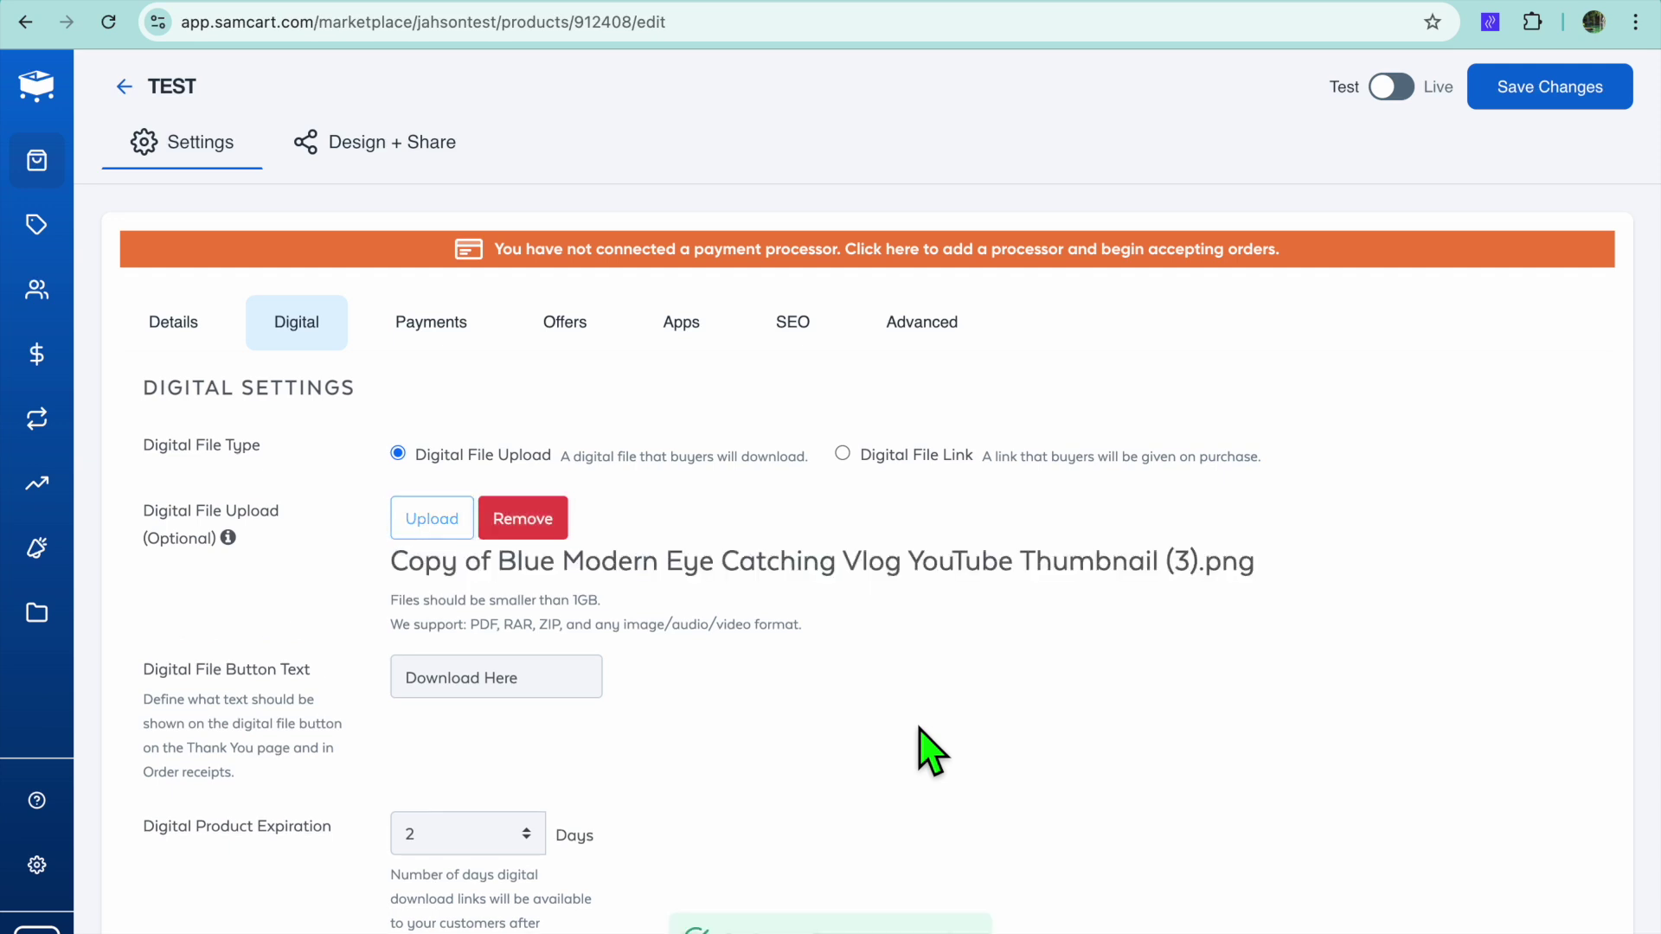
scroll(930, 753, down, 4)
click(537, 370)
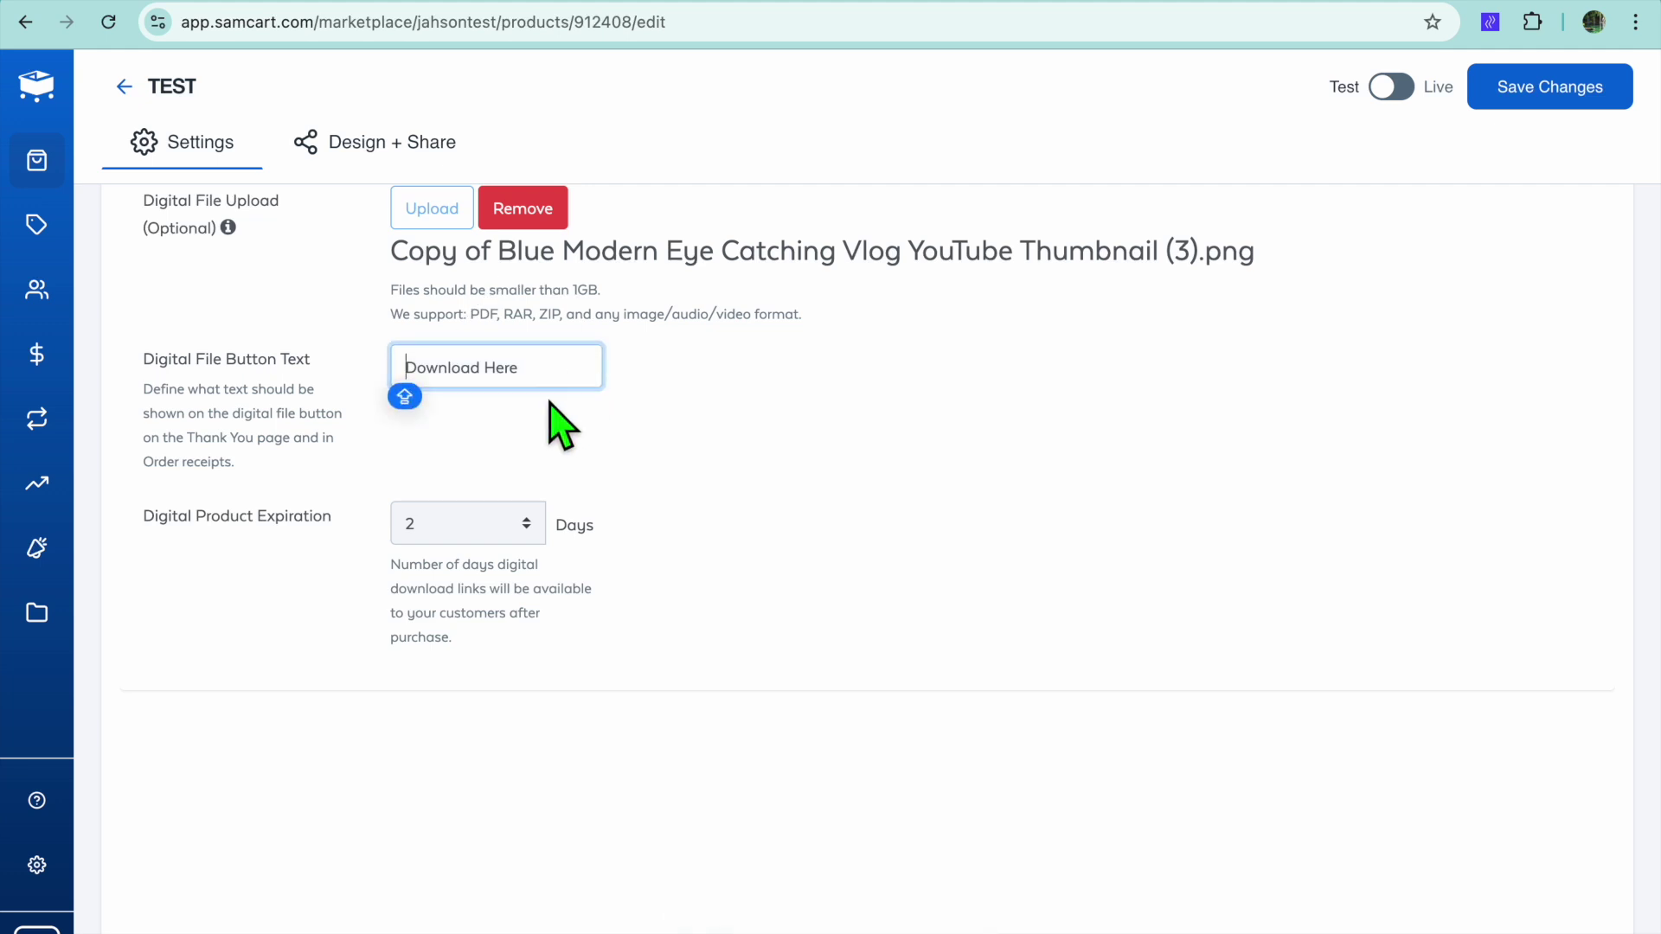
scroll(582, 489, up, 4)
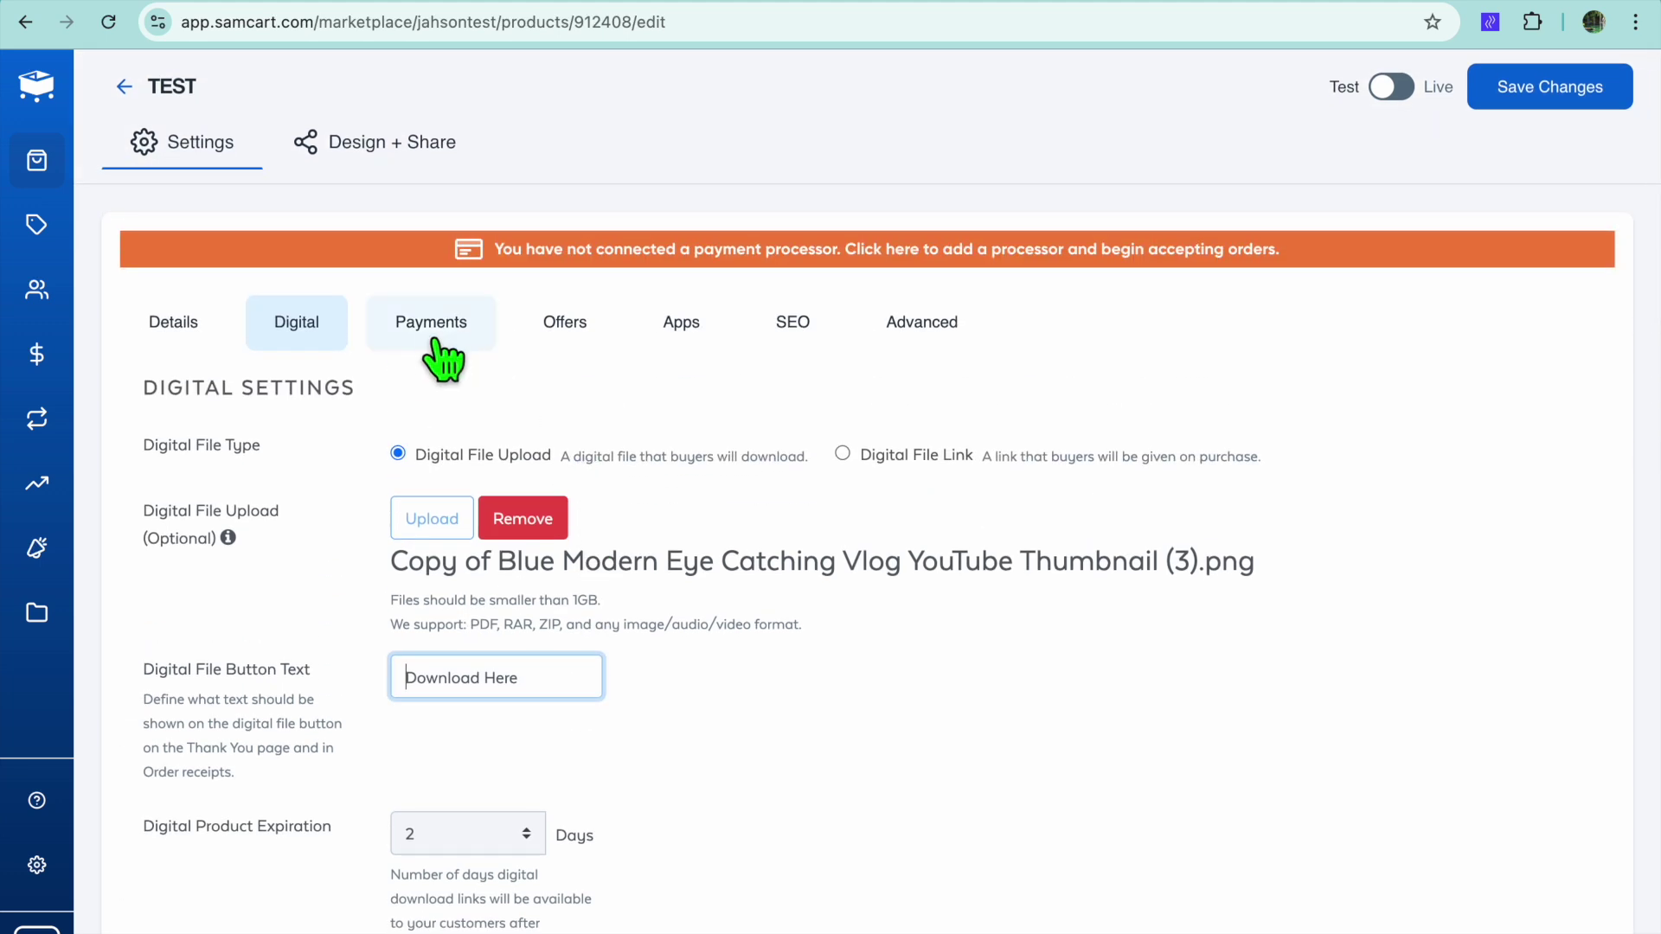
From the product's payment settings, open the processor integrations separately, view the alternatives to SamPay, and return to the product.
click(438, 343)
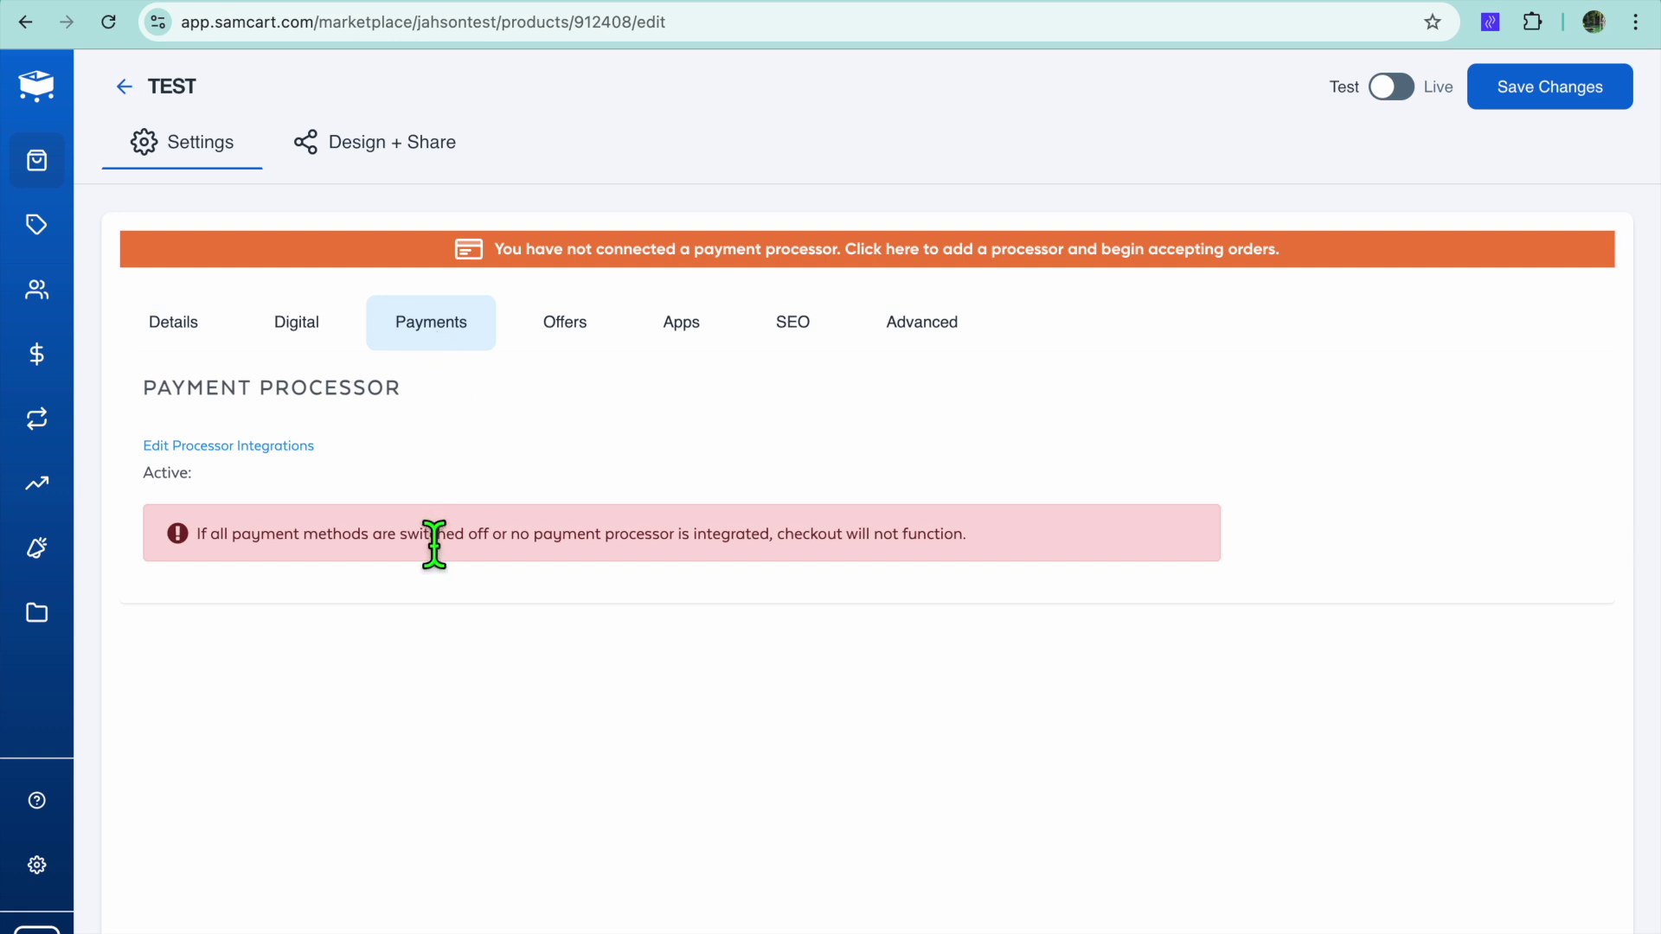
right_click(272, 443)
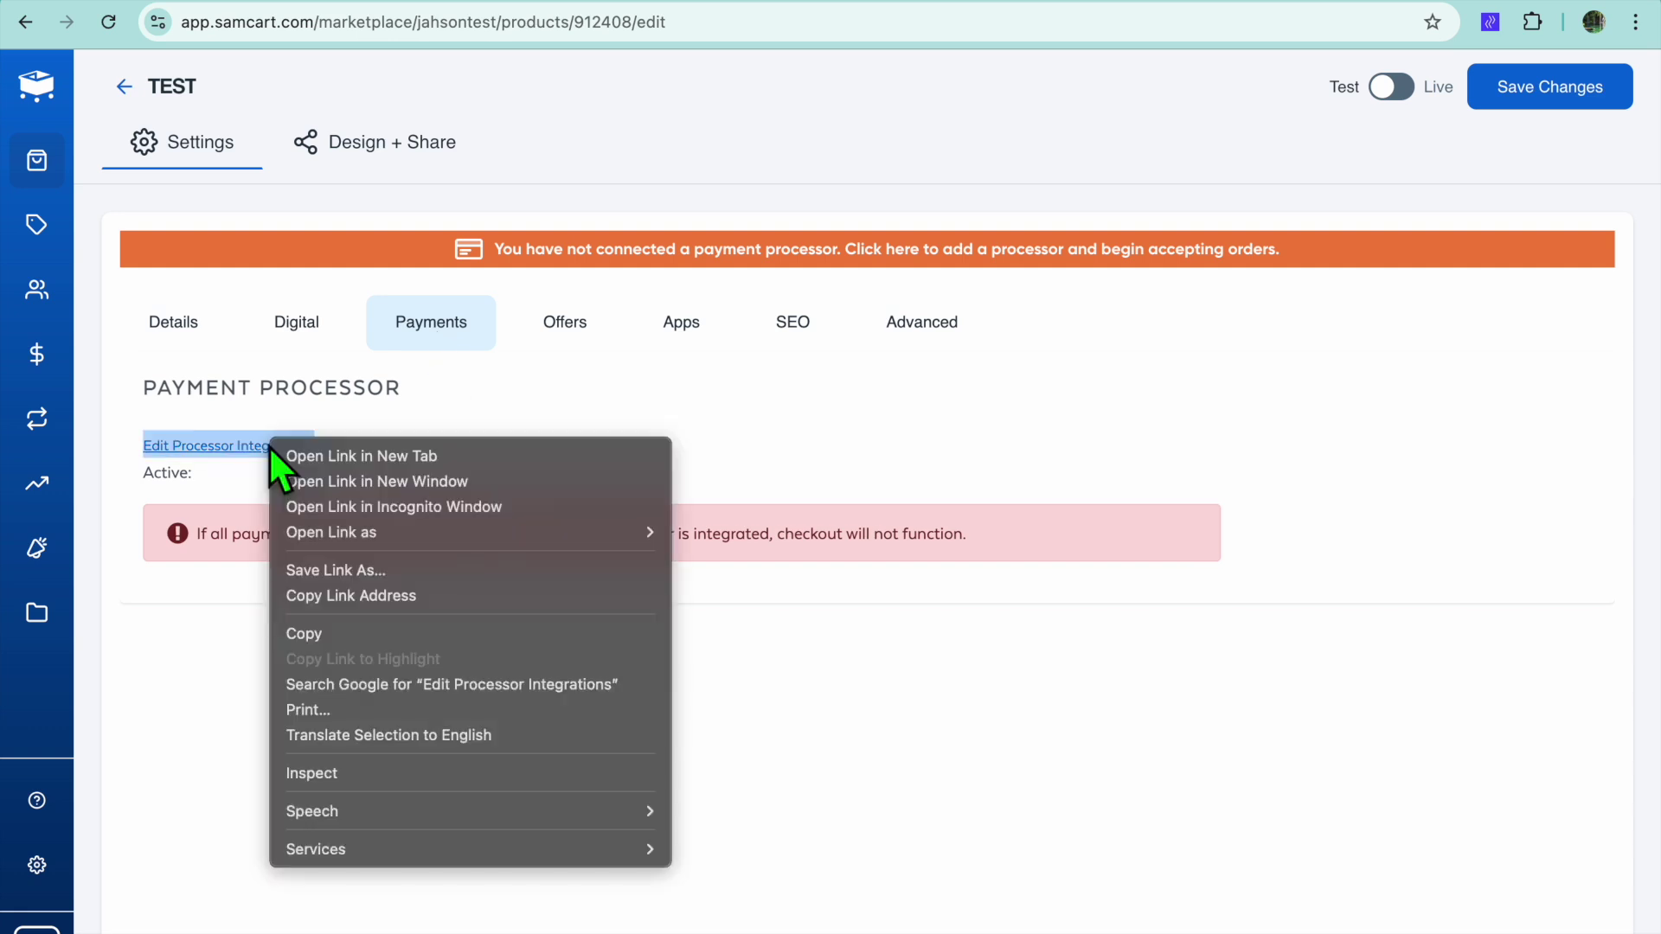
click(325, 458)
click(1257, 0)
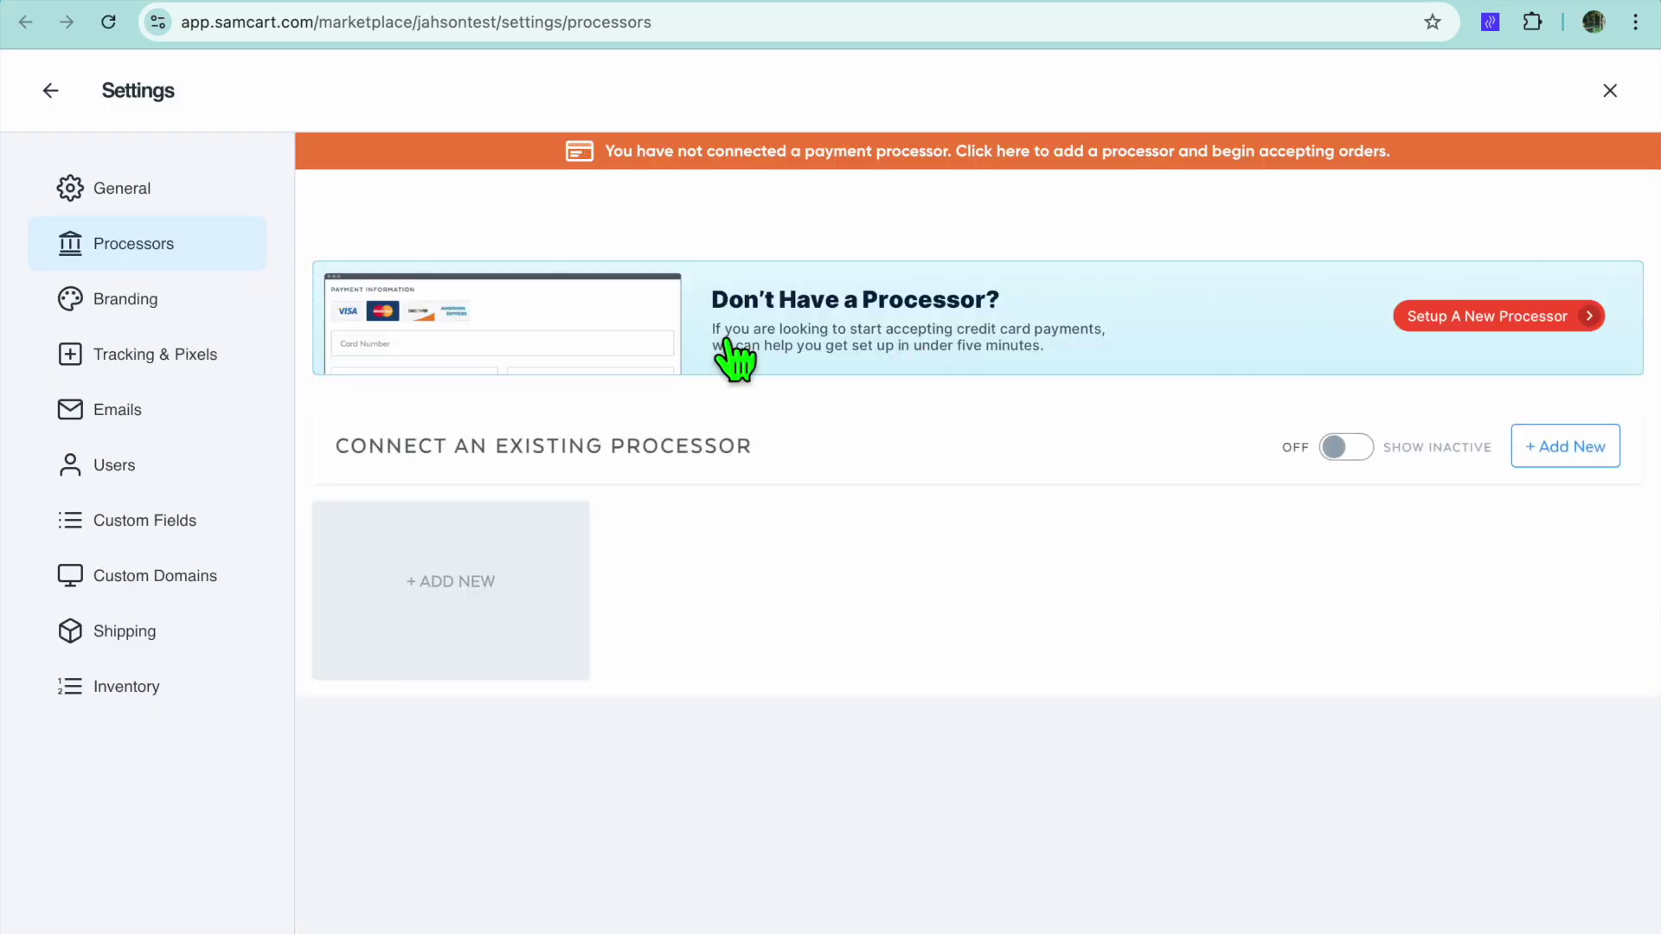
click(1576, 459)
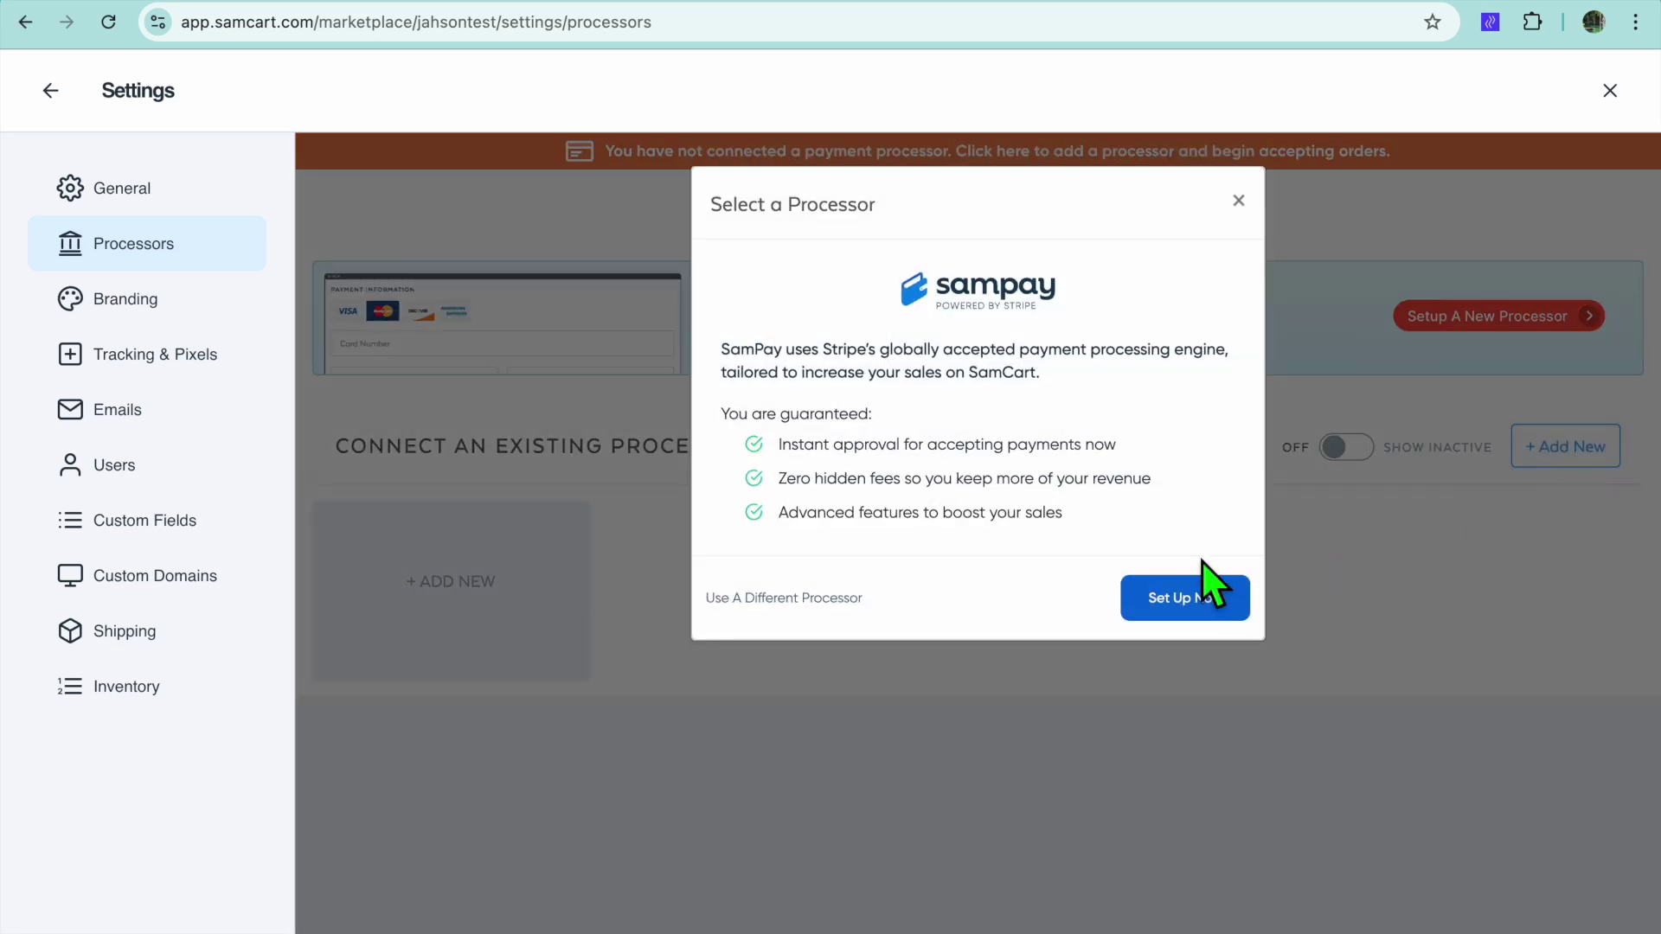
click(822, 606)
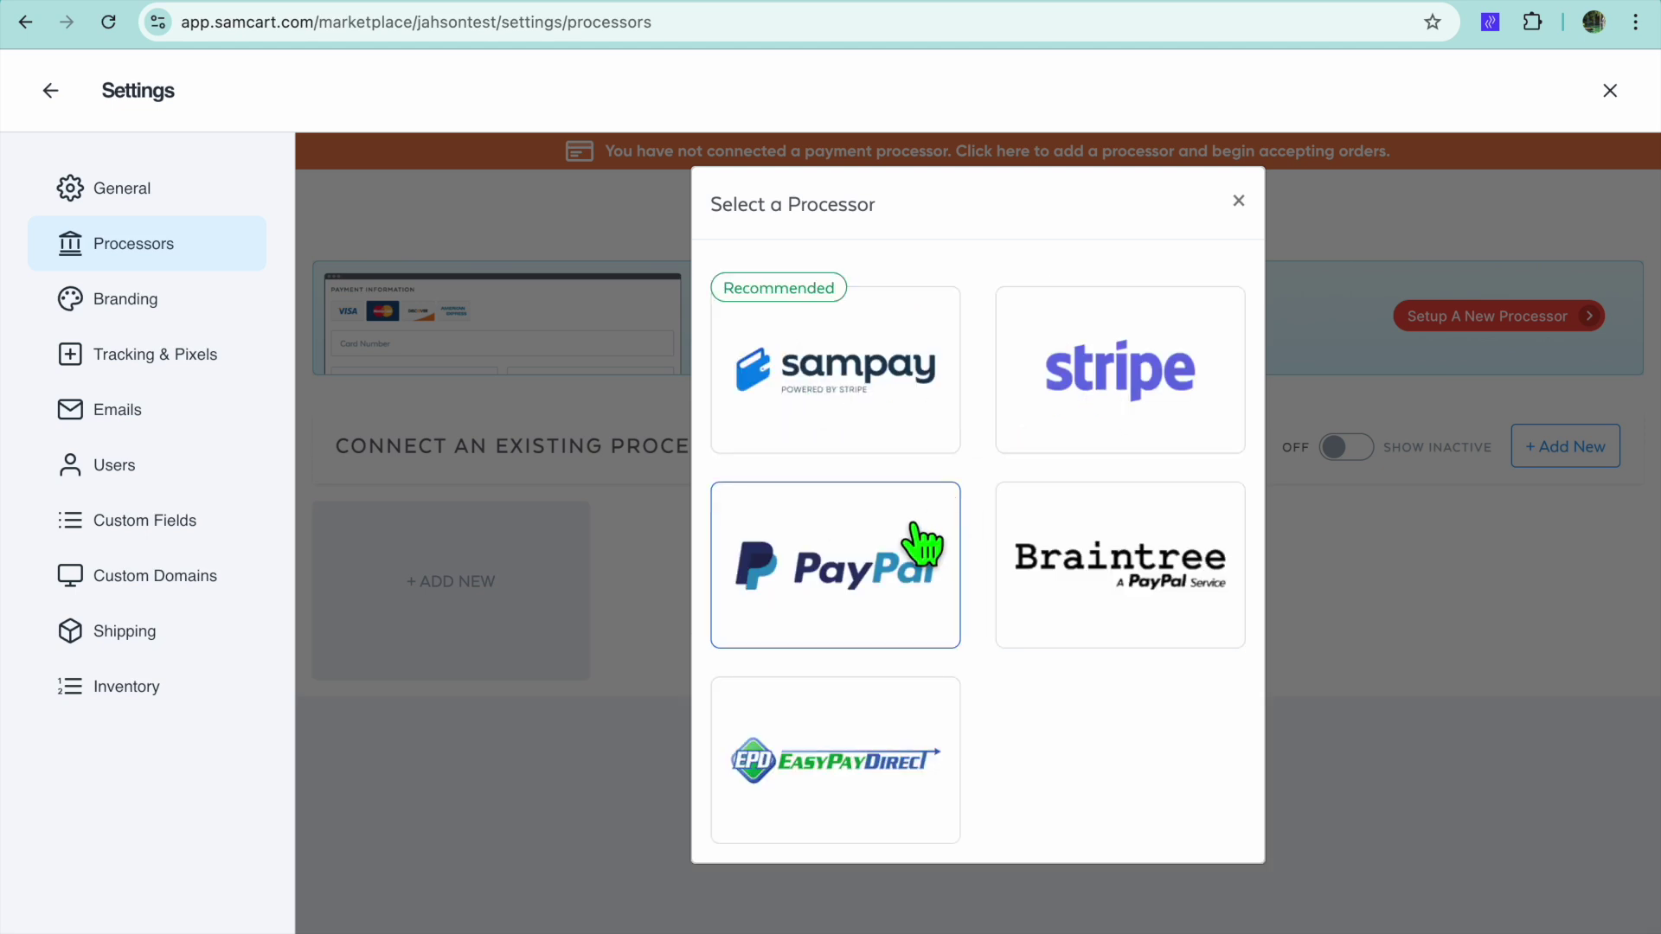
click(1212, 0)
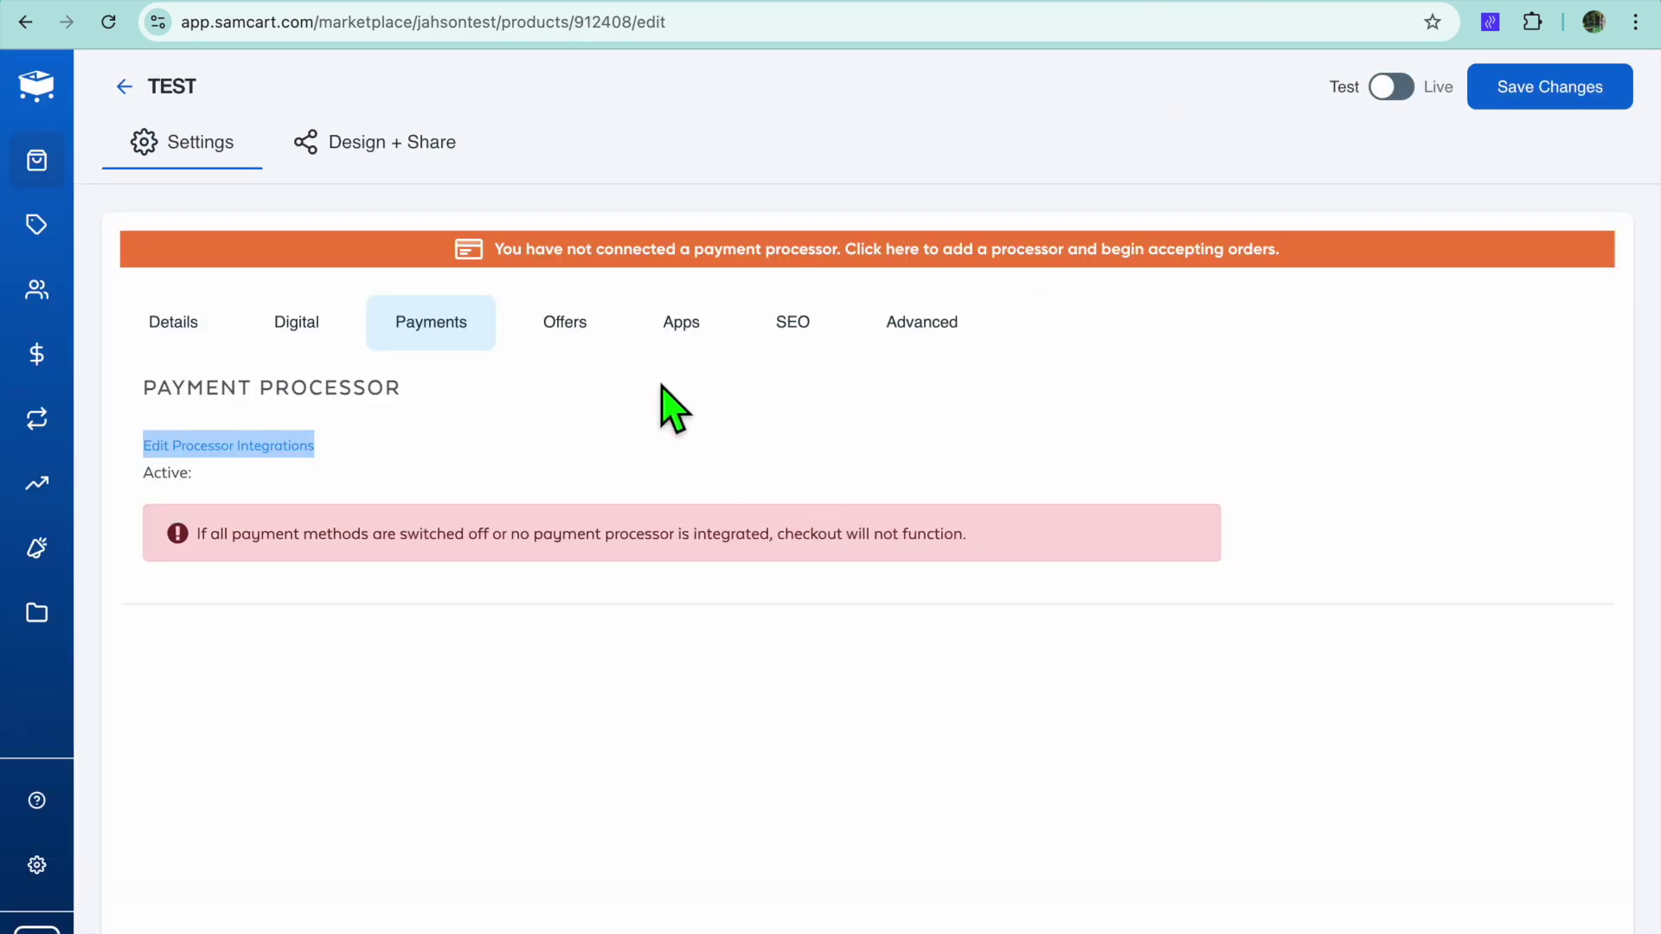
Examine the upsell upgrade plans in the product's offer settings and open its app rules.
click(569, 325)
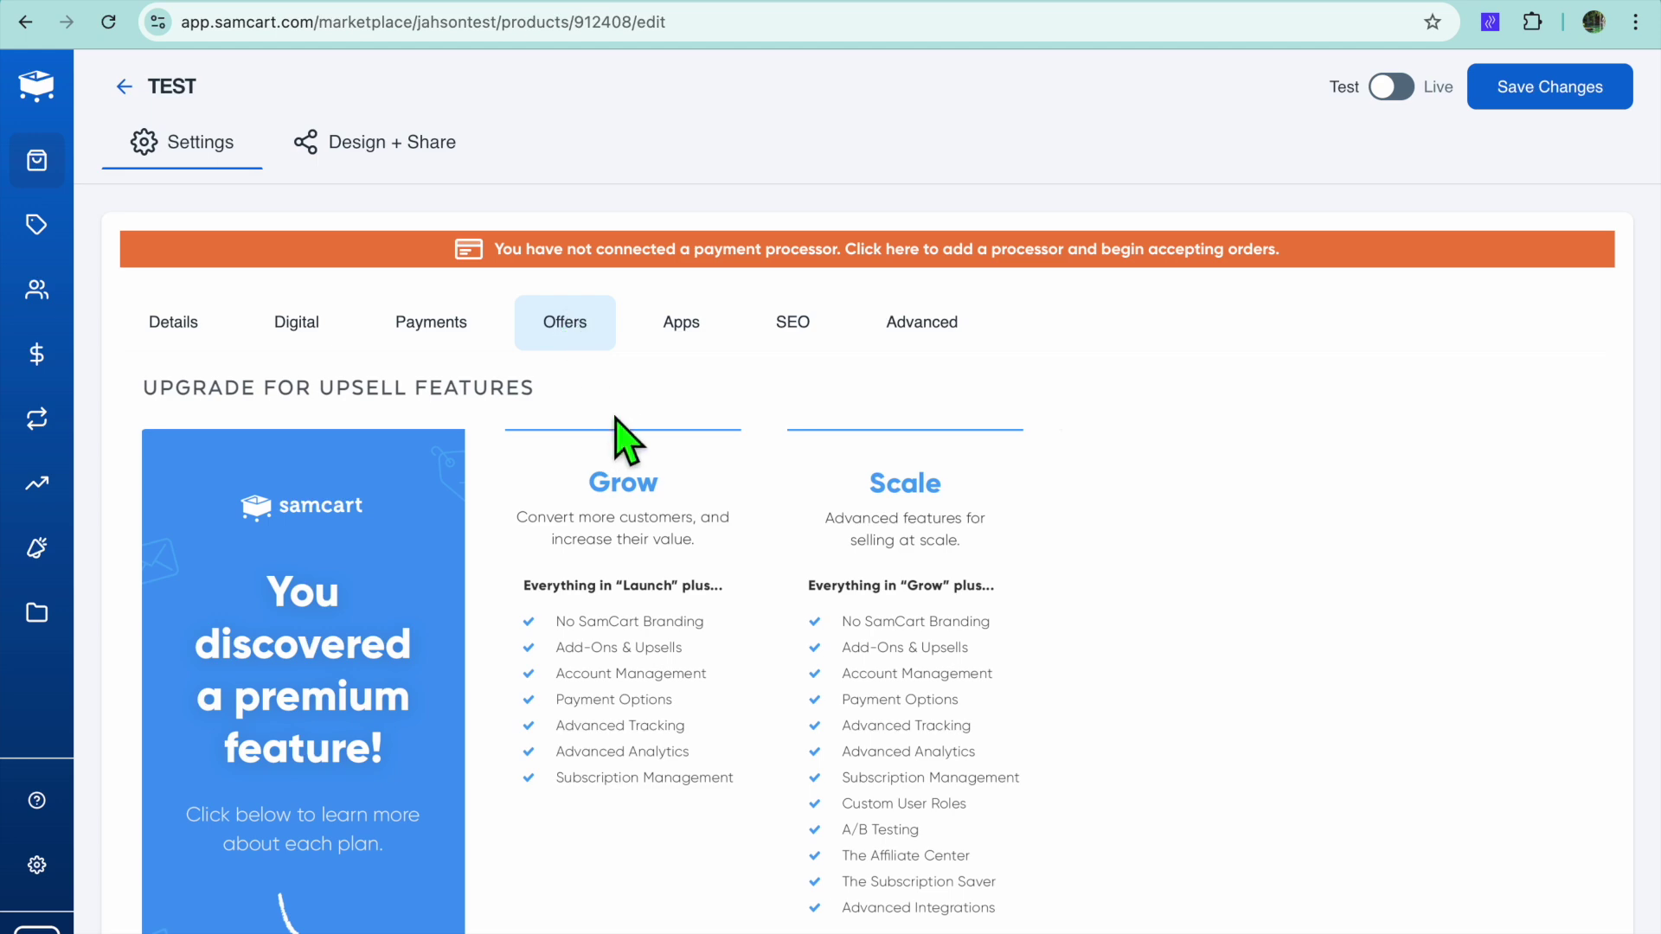
scroll(623, 445, down, 10)
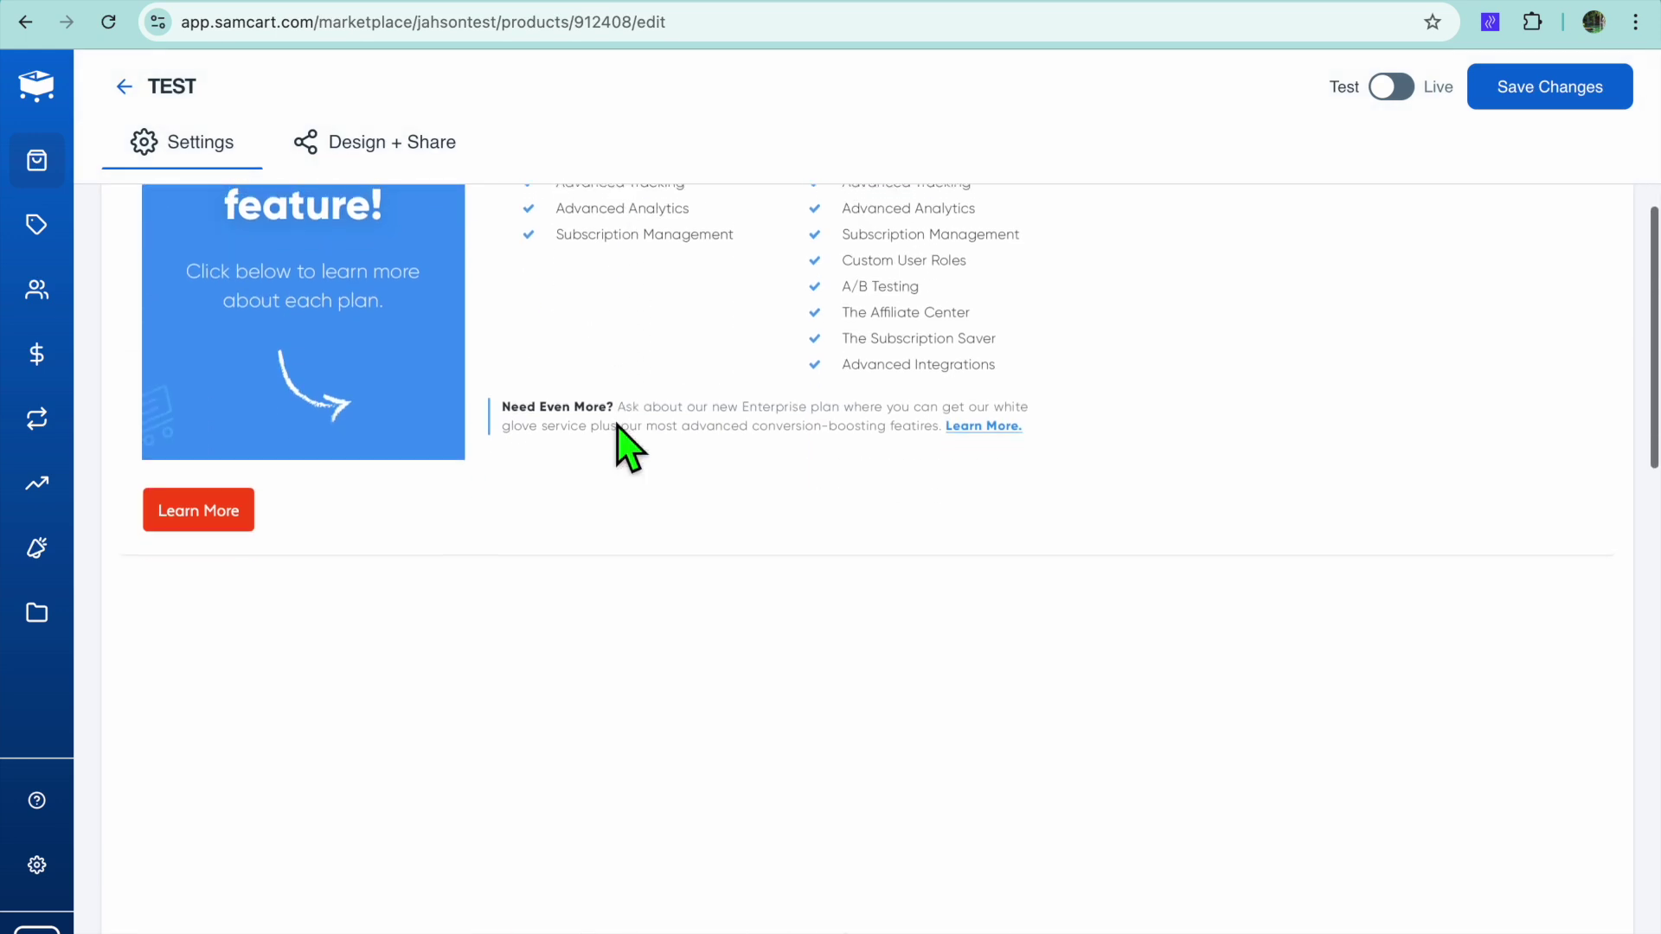
scroll(645, 428, up, 10)
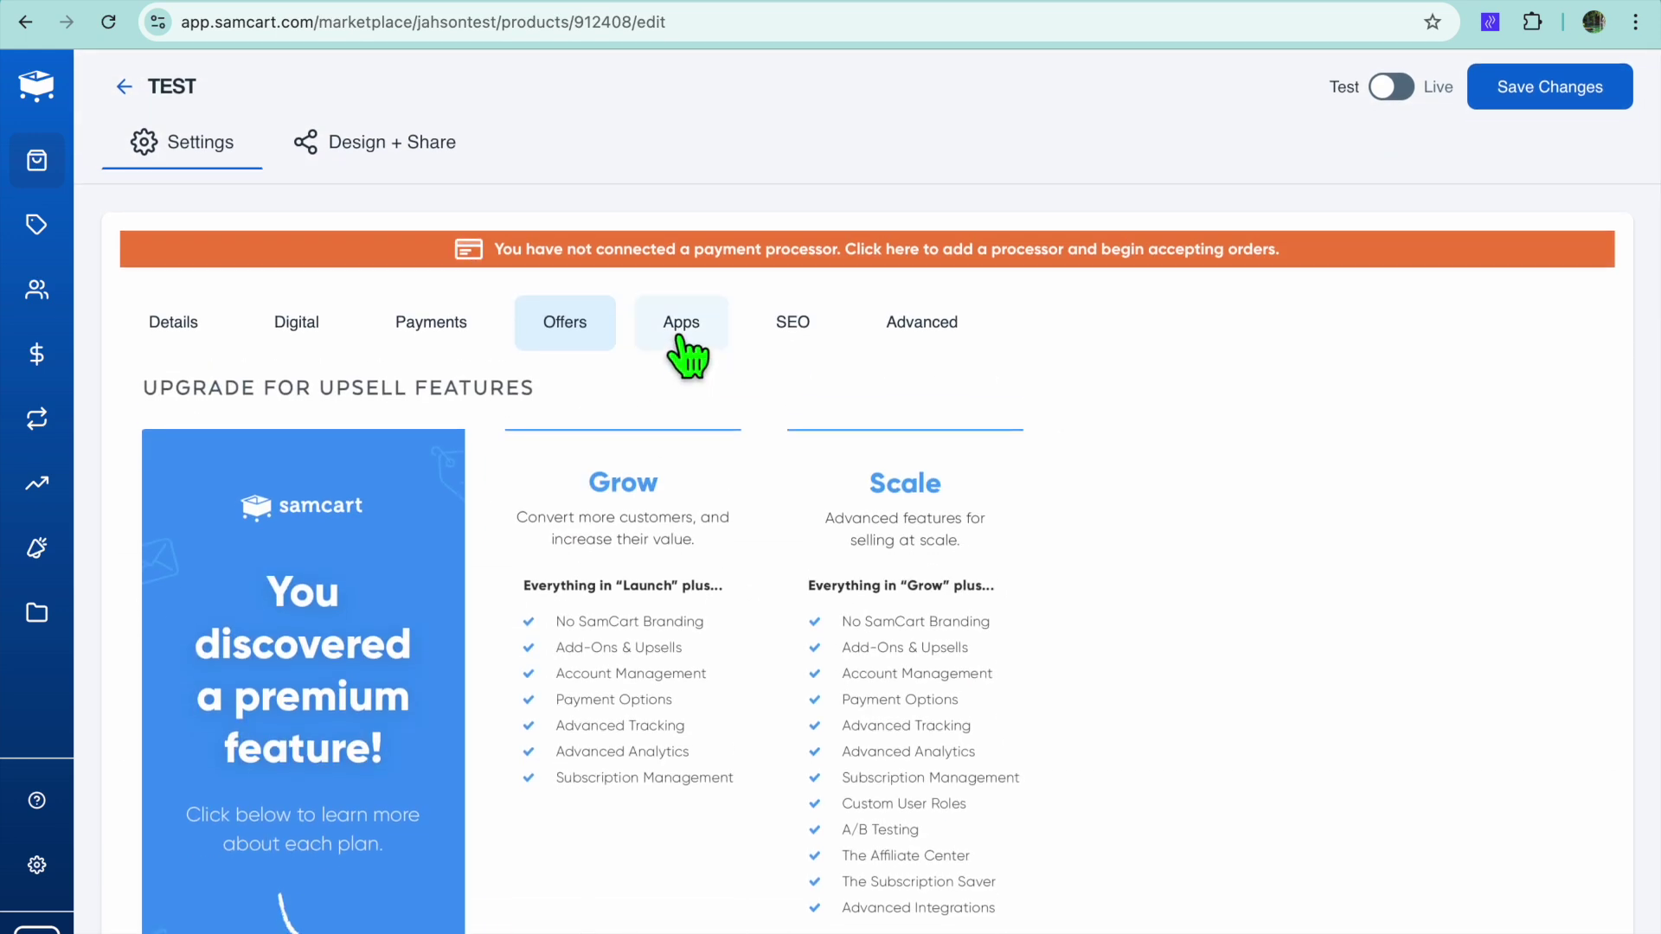
click(681, 336)
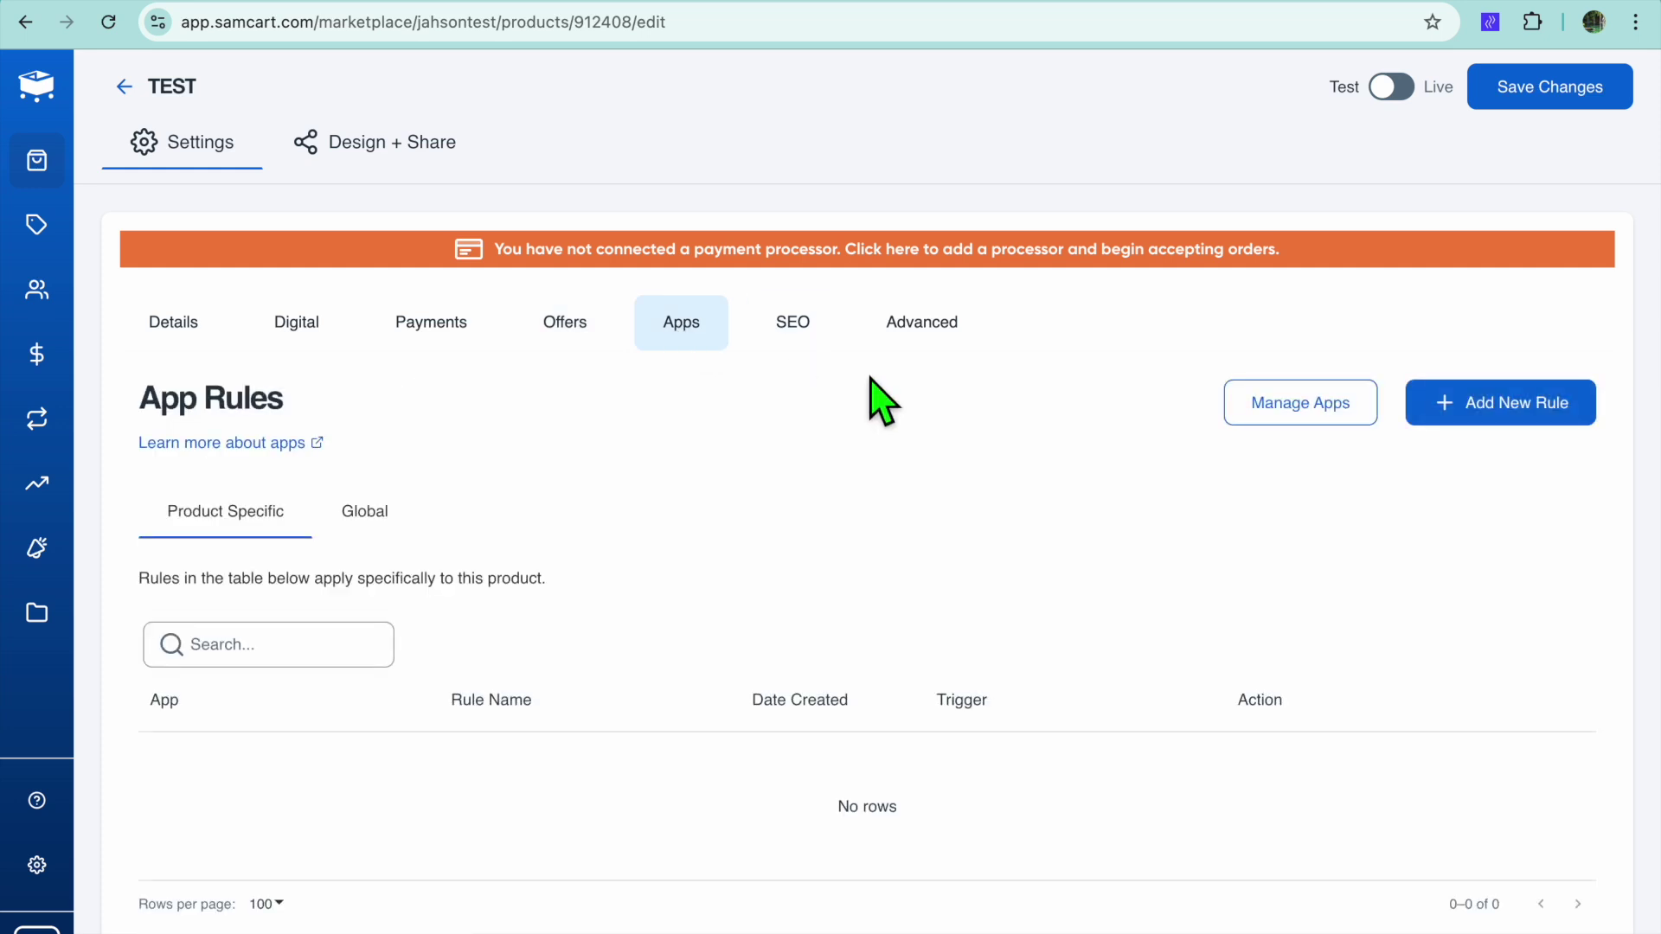
Leave the product's app rules and review its SEO settings for crawling, page title, description and feature image.
scroll(866, 433, down, 1)
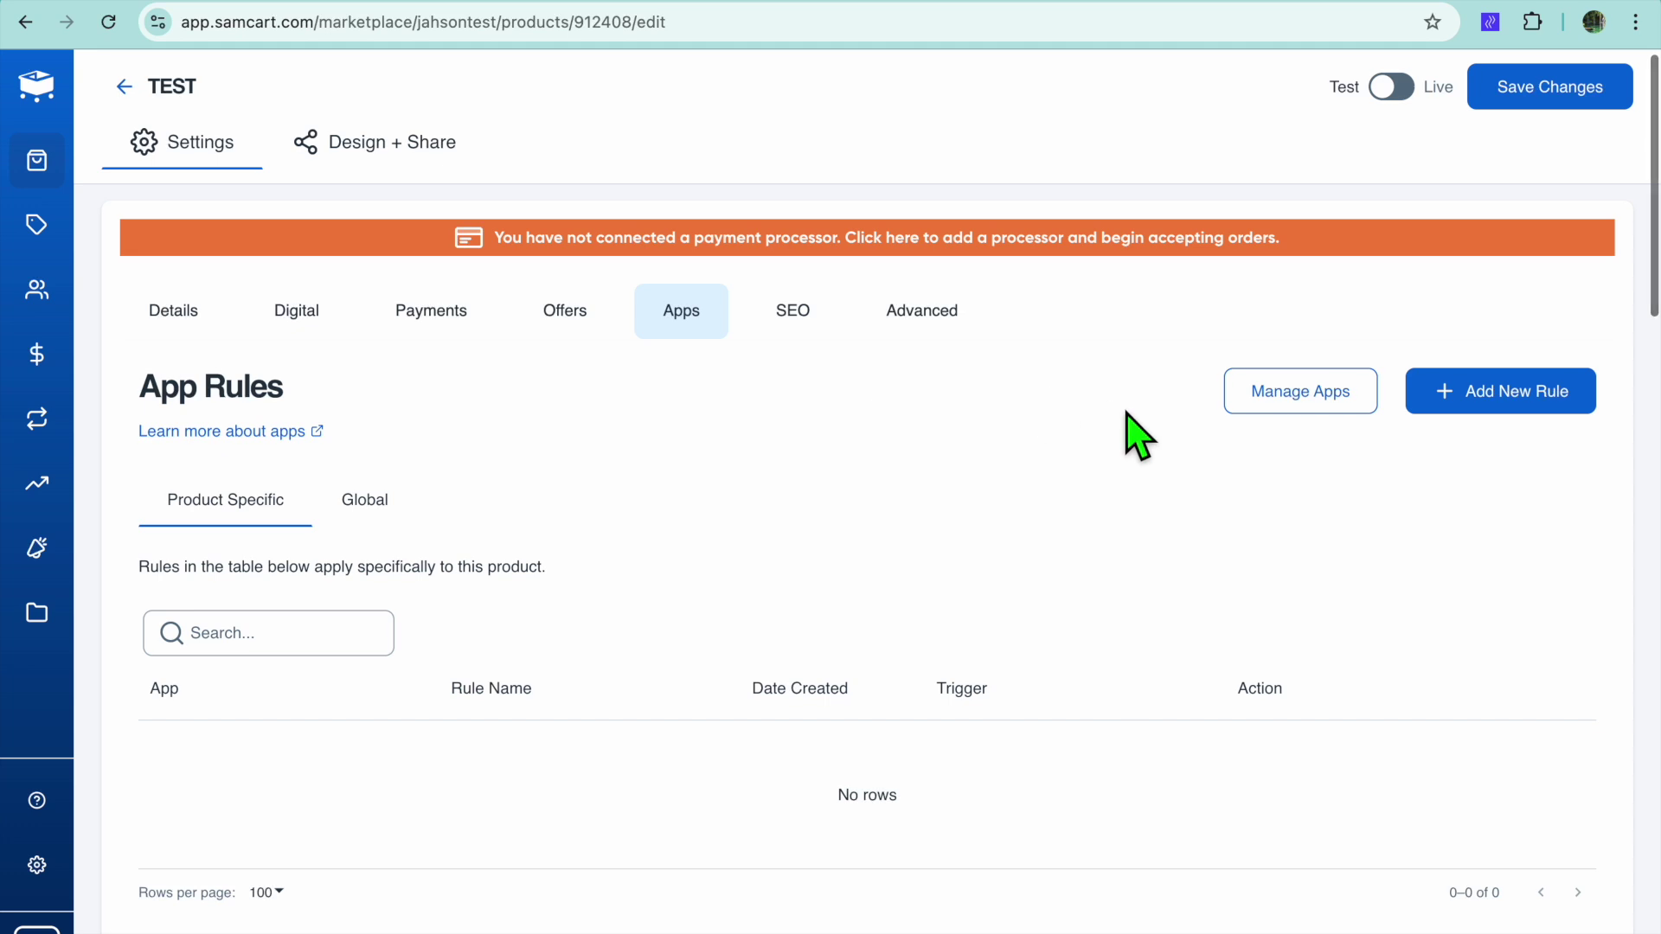
click(795, 320)
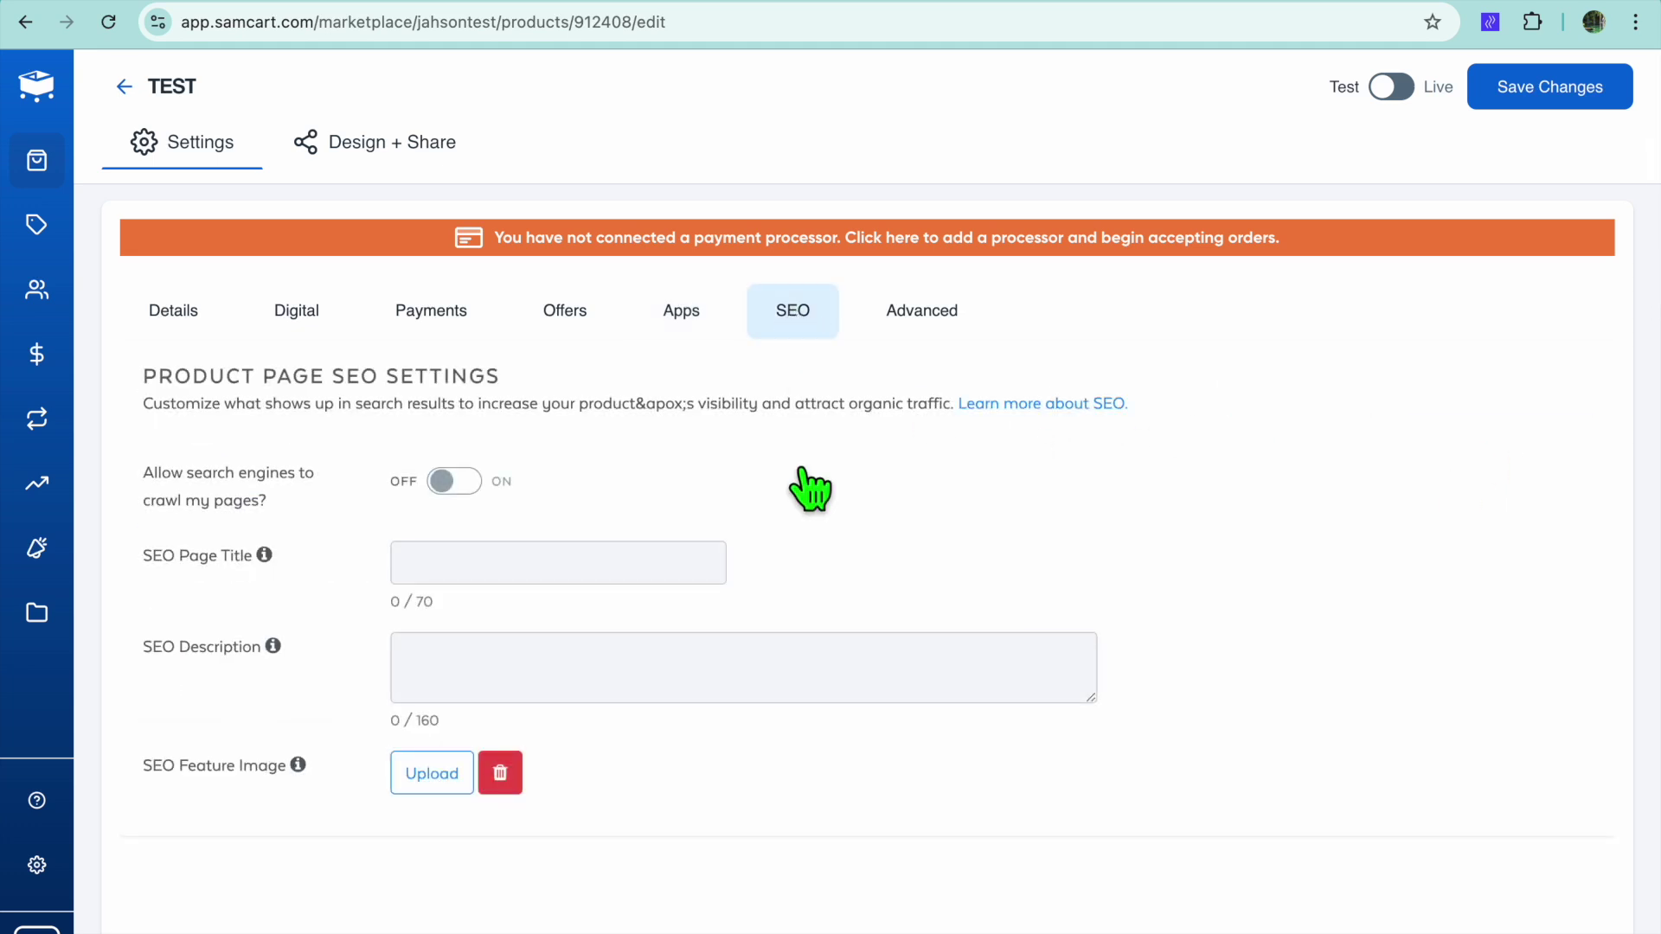
scroll(809, 490, down, 3)
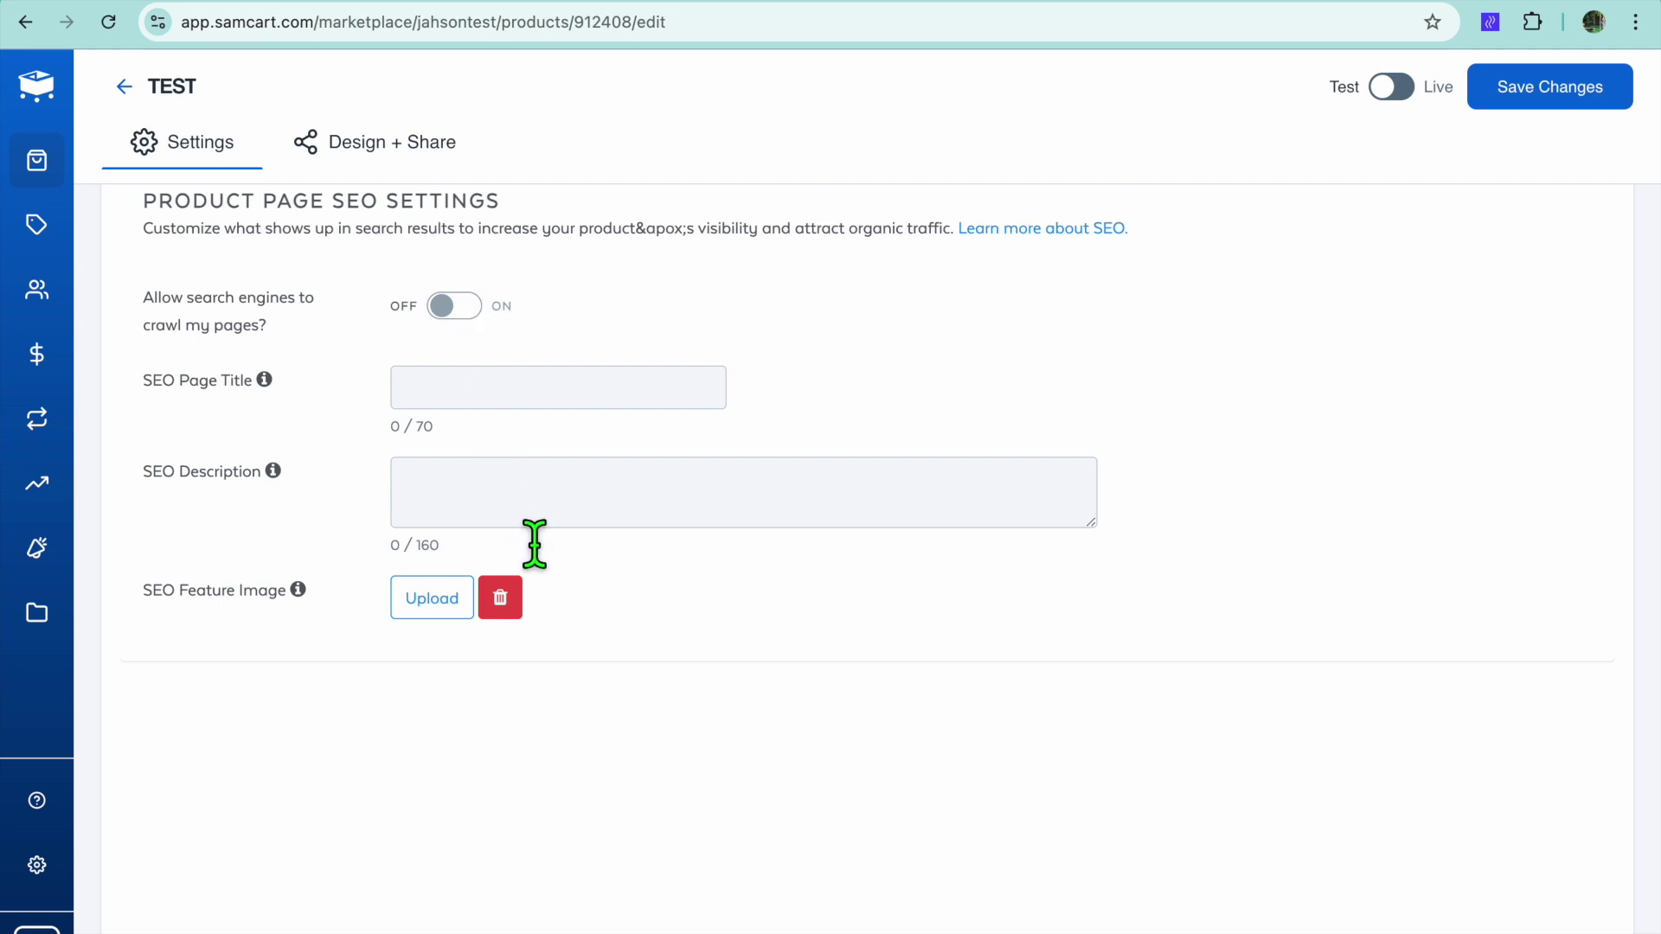
scroll(535, 545, up, 3)
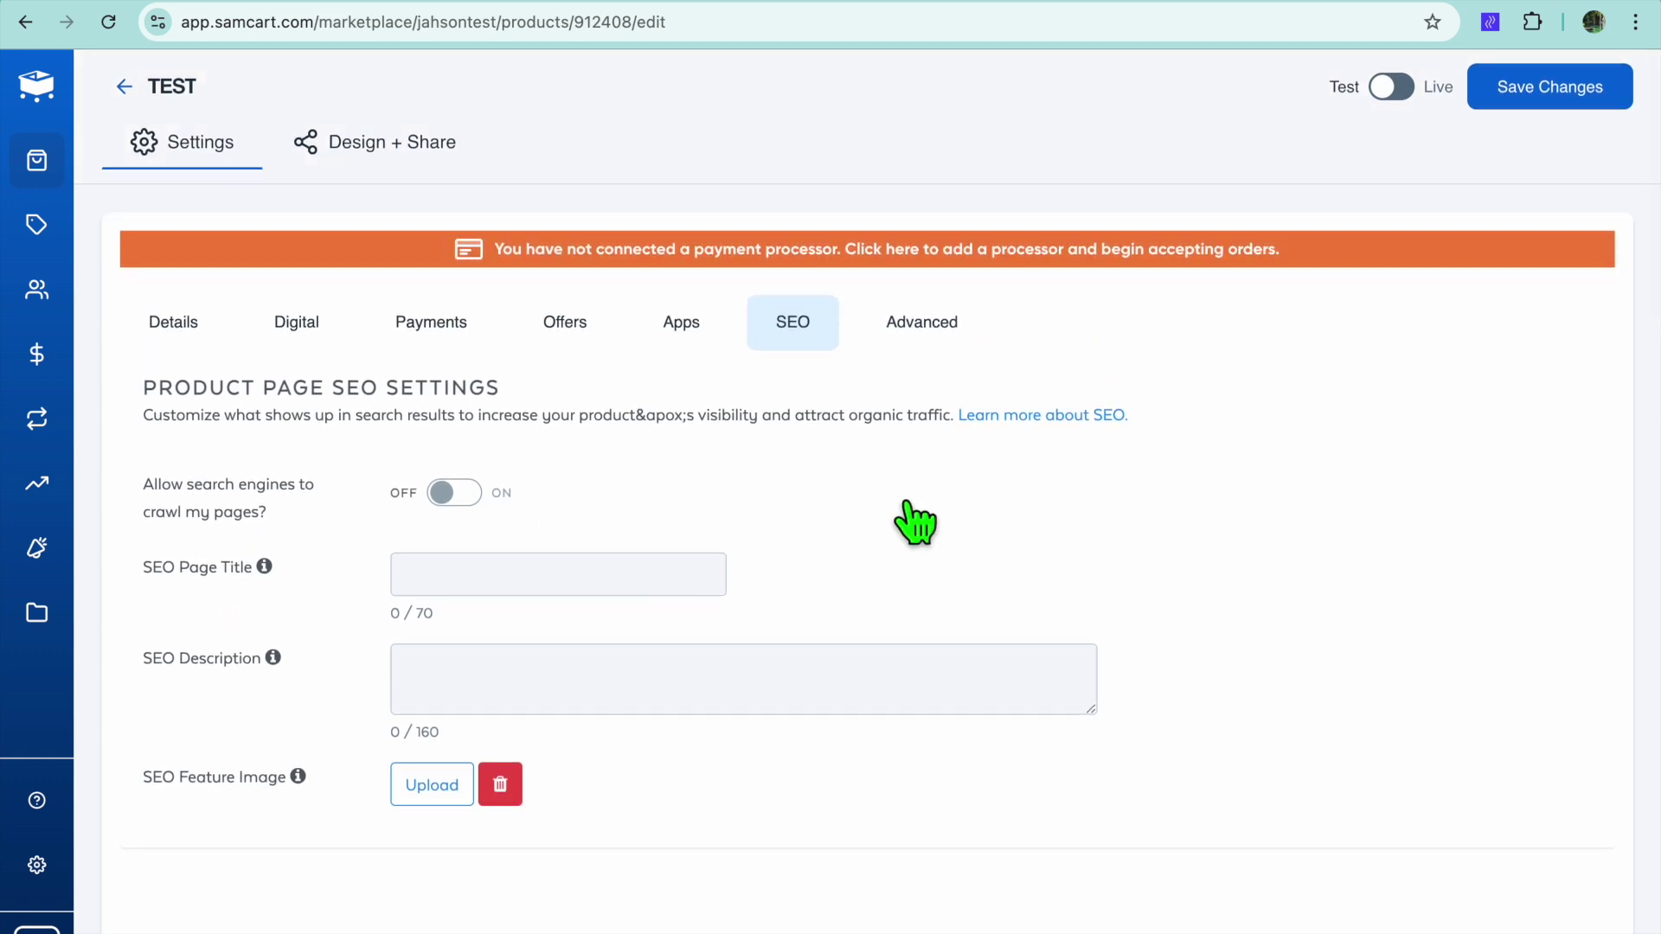
Review the product's advanced settings: script and pixel fields, custom domain, checkout form delay, checkout page redirect and archiving.
click(923, 331)
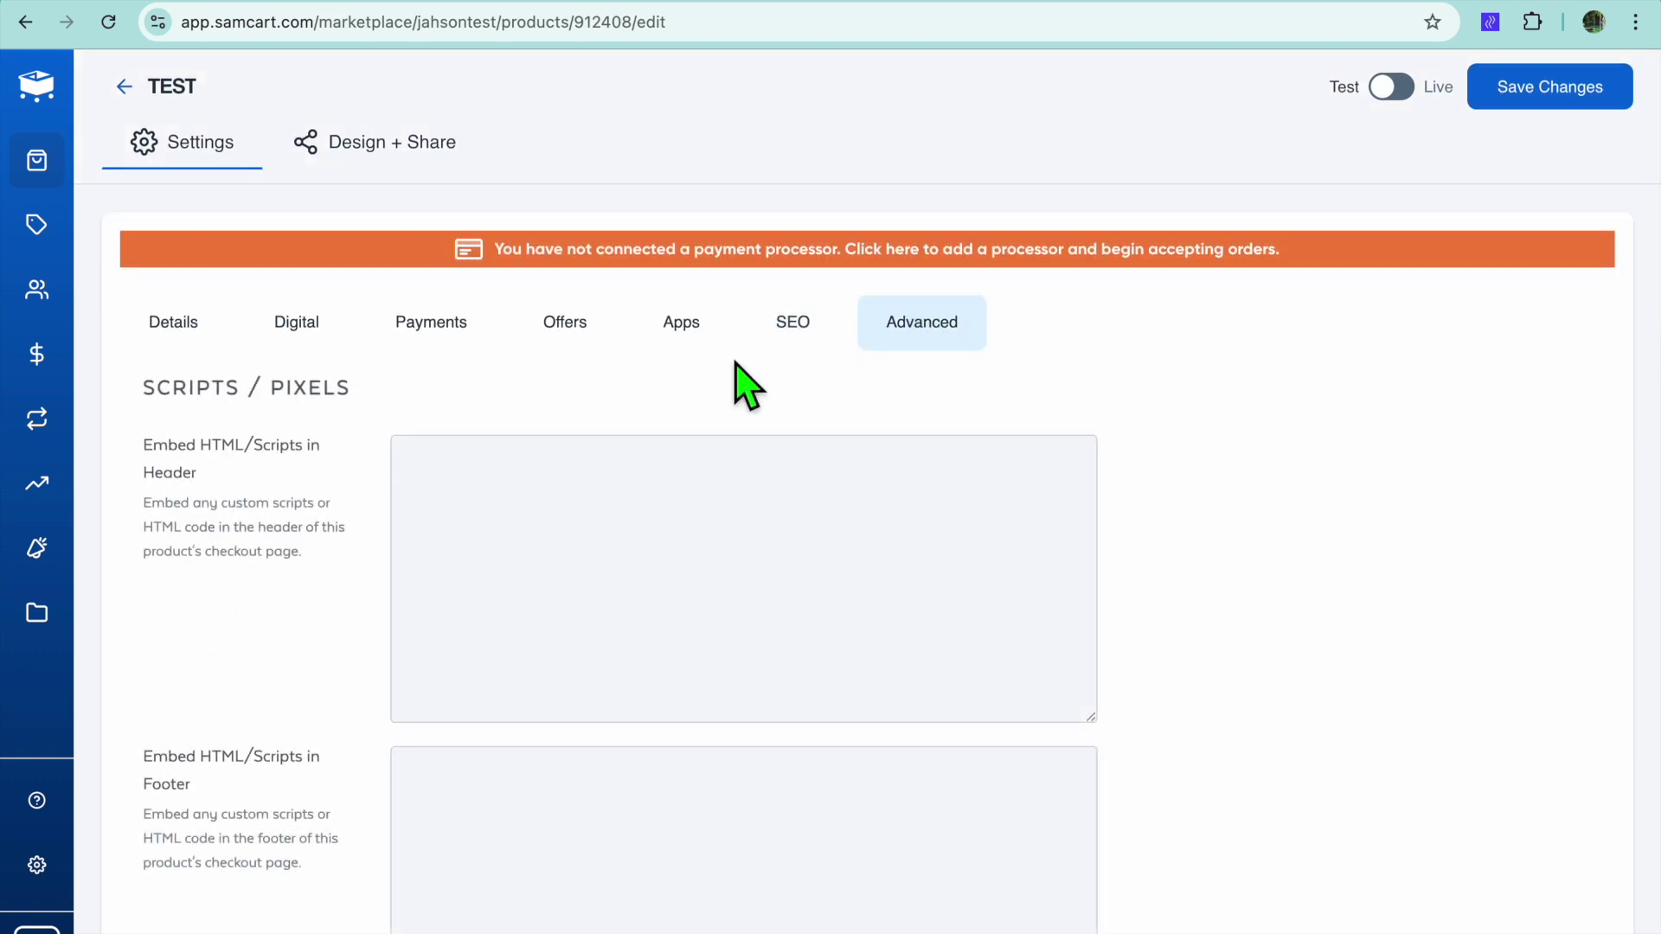
scroll(737, 363, down, 9)
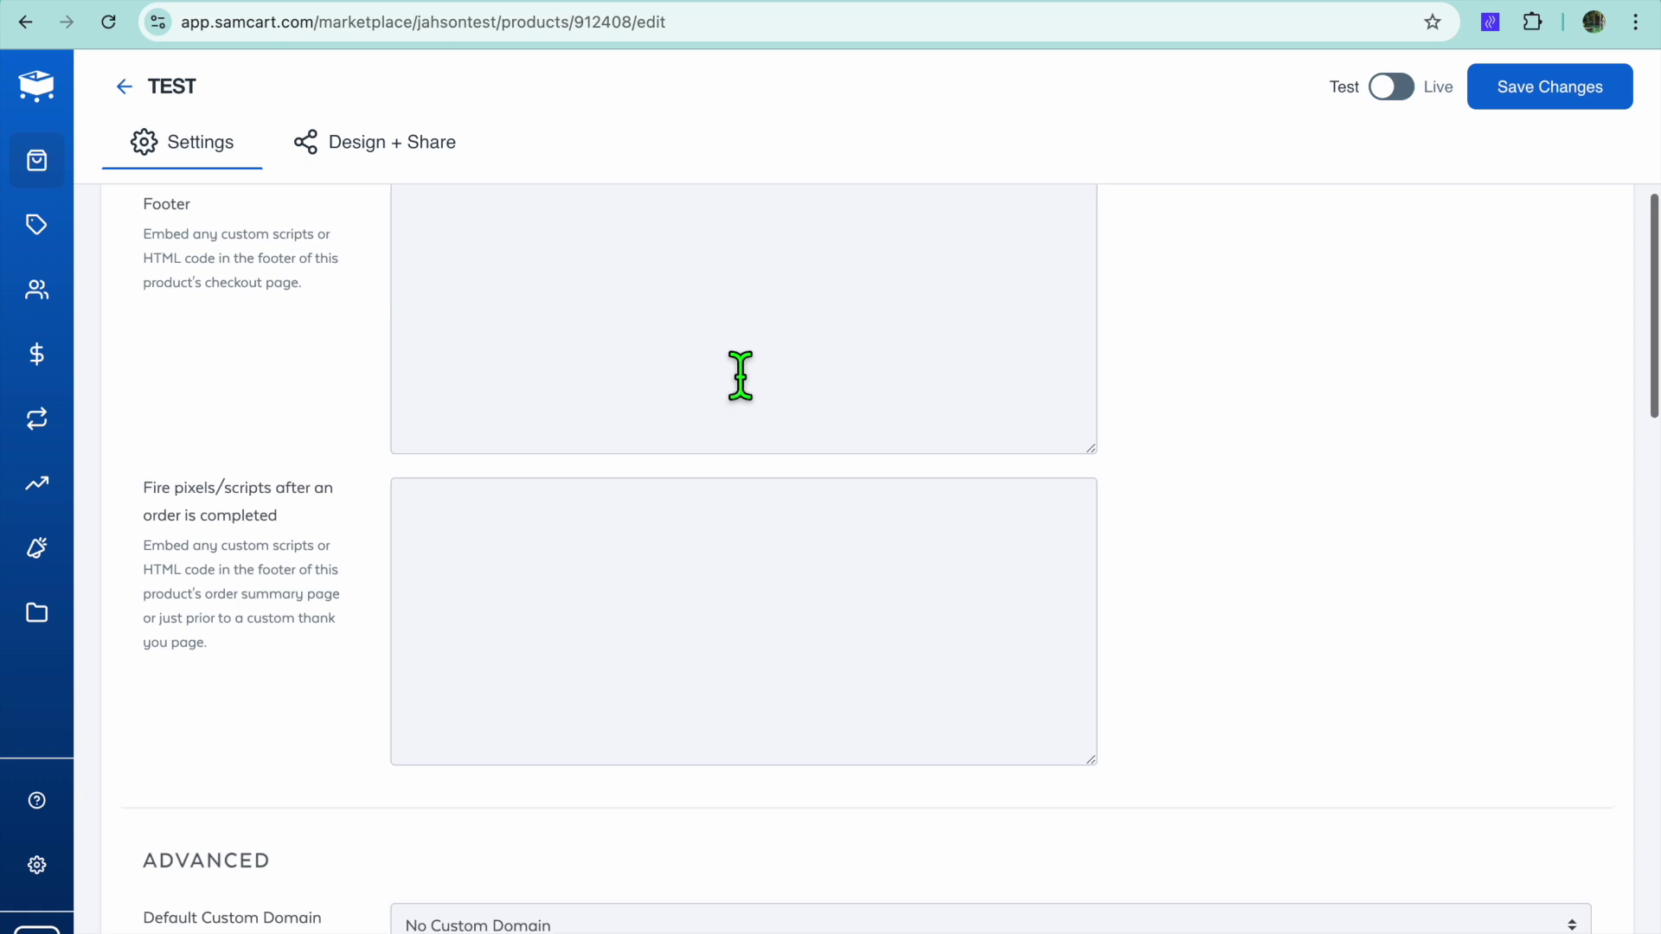
scroll(739, 374, down, 12)
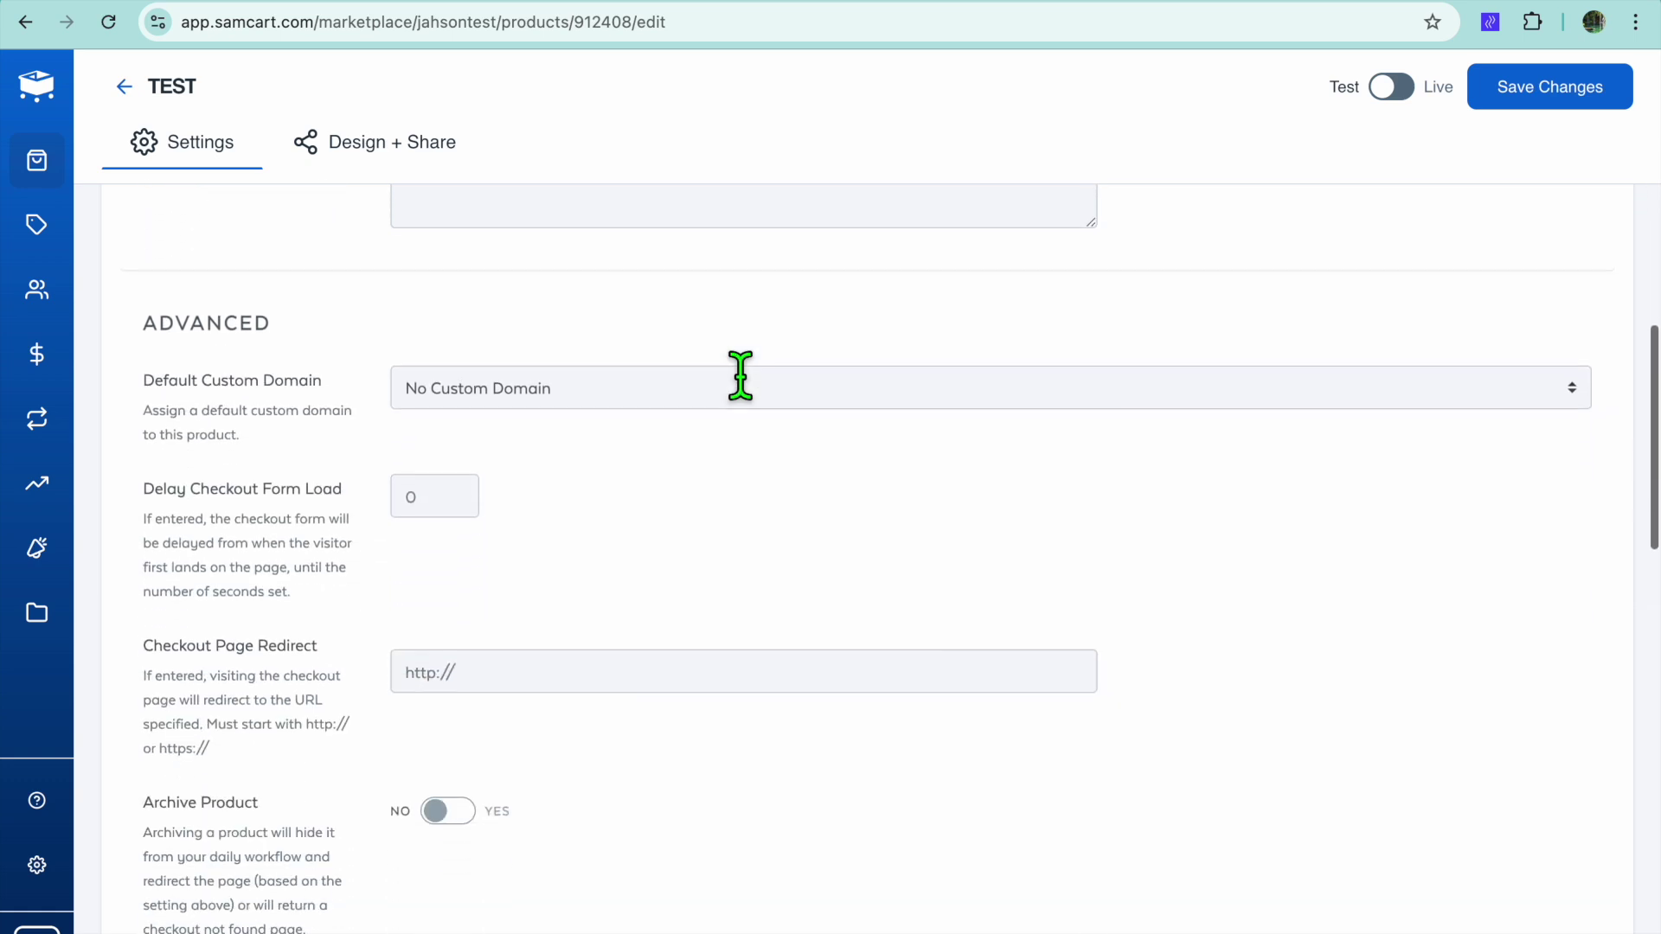
scroll(741, 382, down, 5)
scroll(742, 374, up, 20)
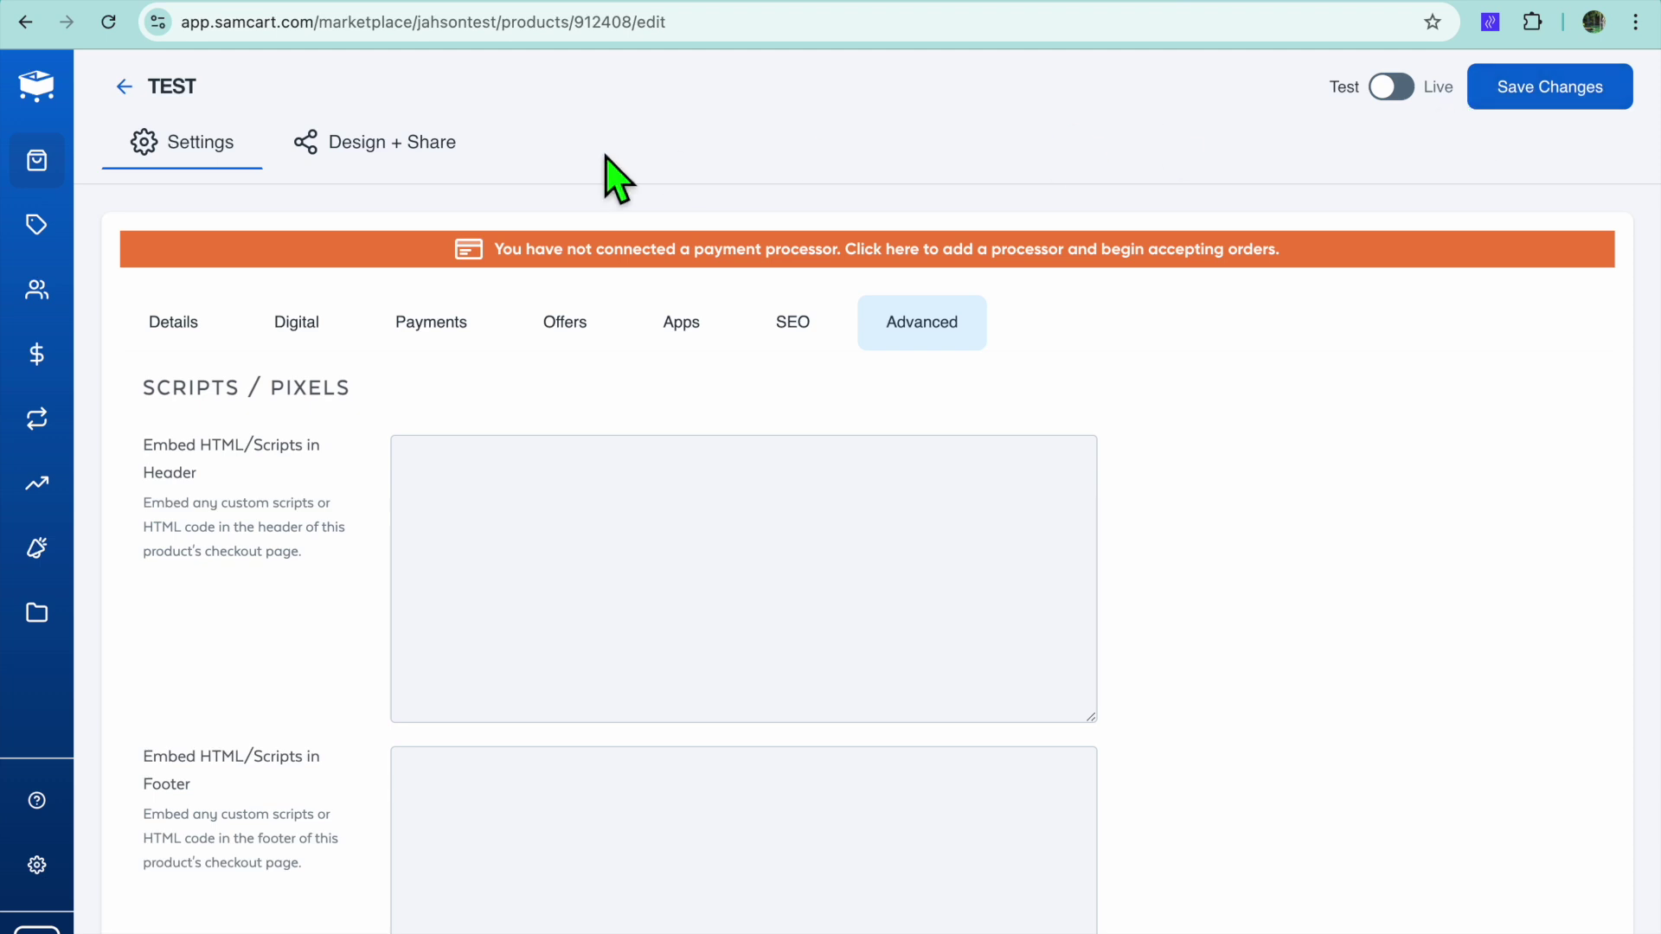
Save the product changes to reach its Design + Share section, then preview the sales page and return.
click(447, 166)
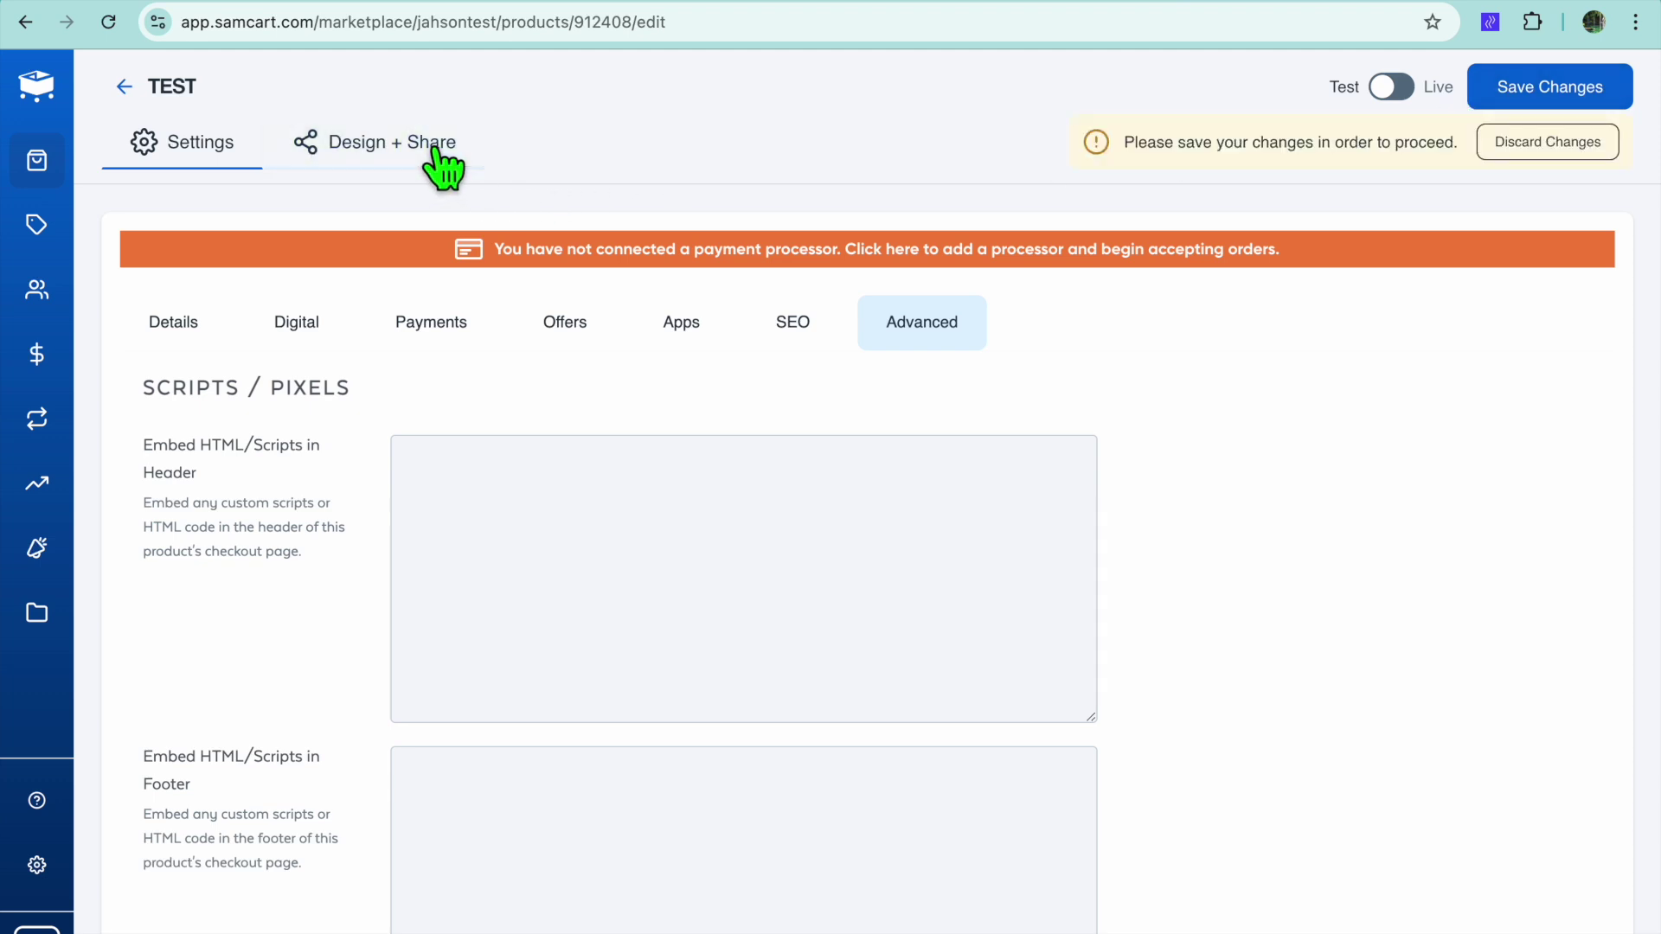
click(1572, 100)
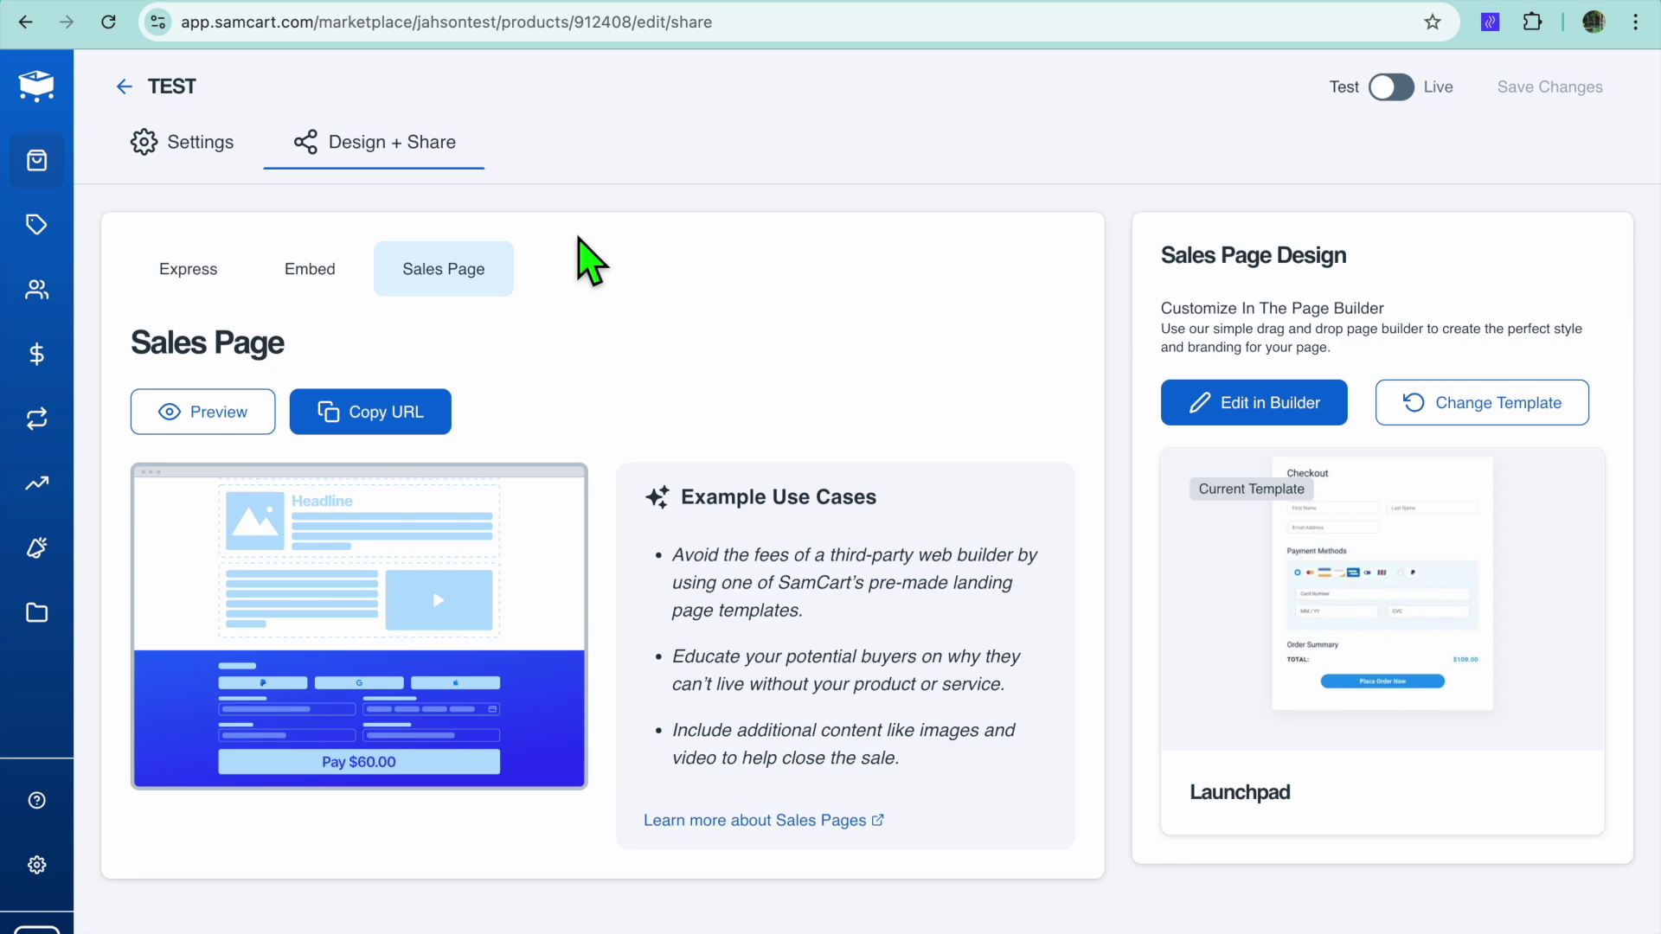
click(202, 414)
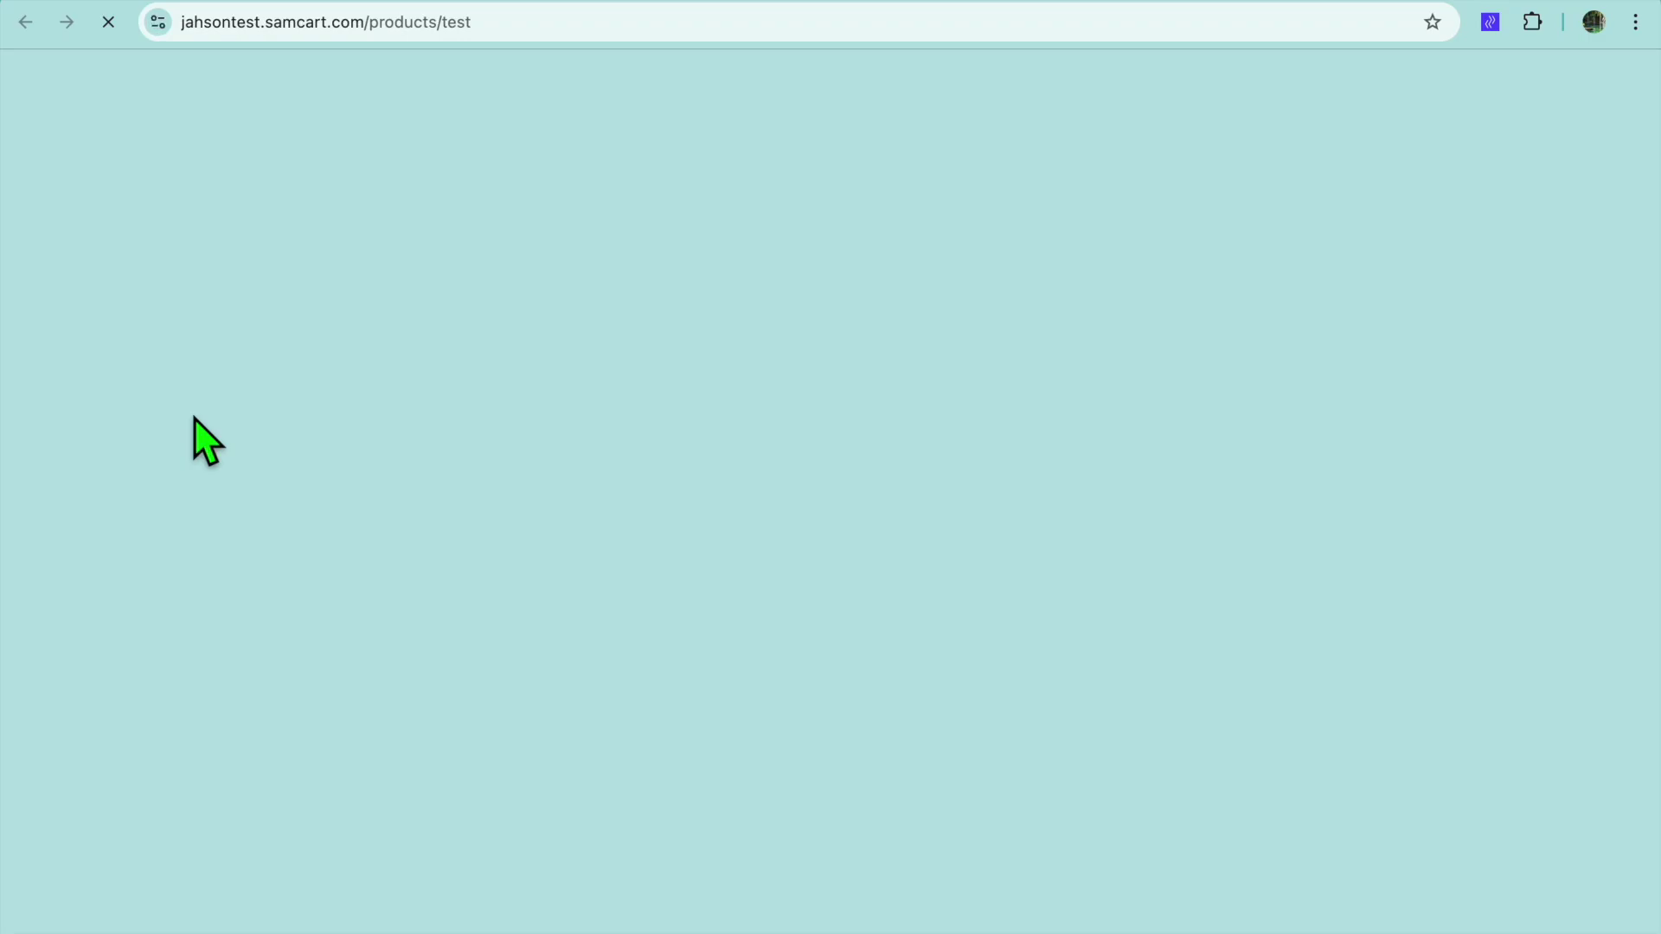
scroll(196, 421, down, 5)
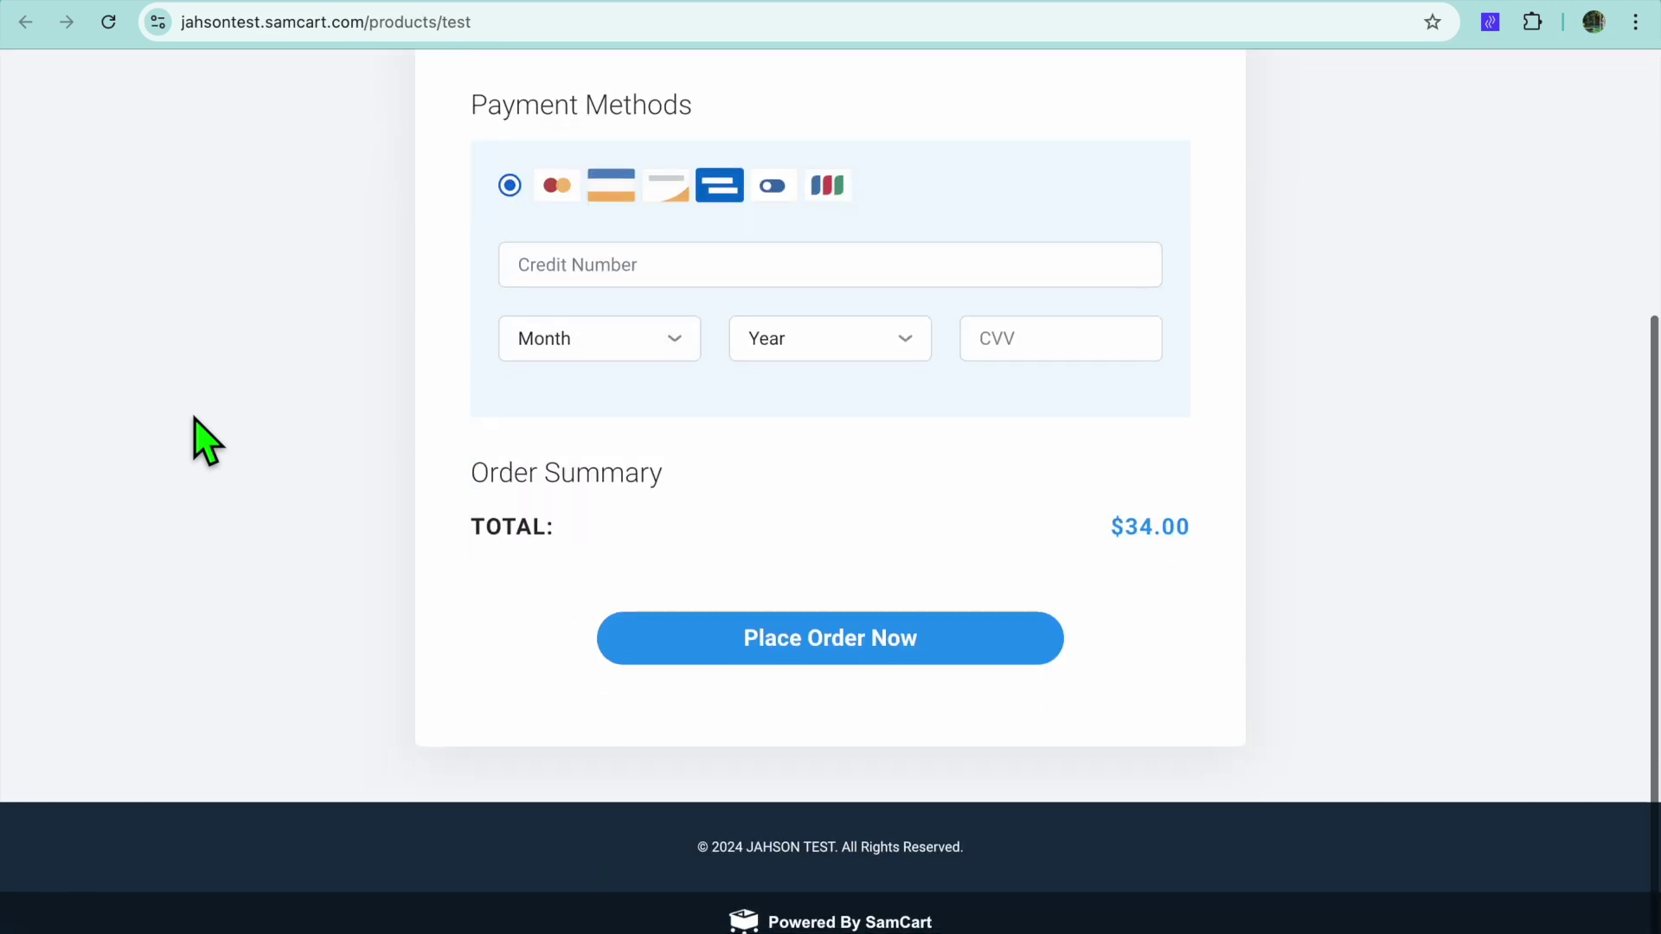
scroll(196, 421, up, 5)
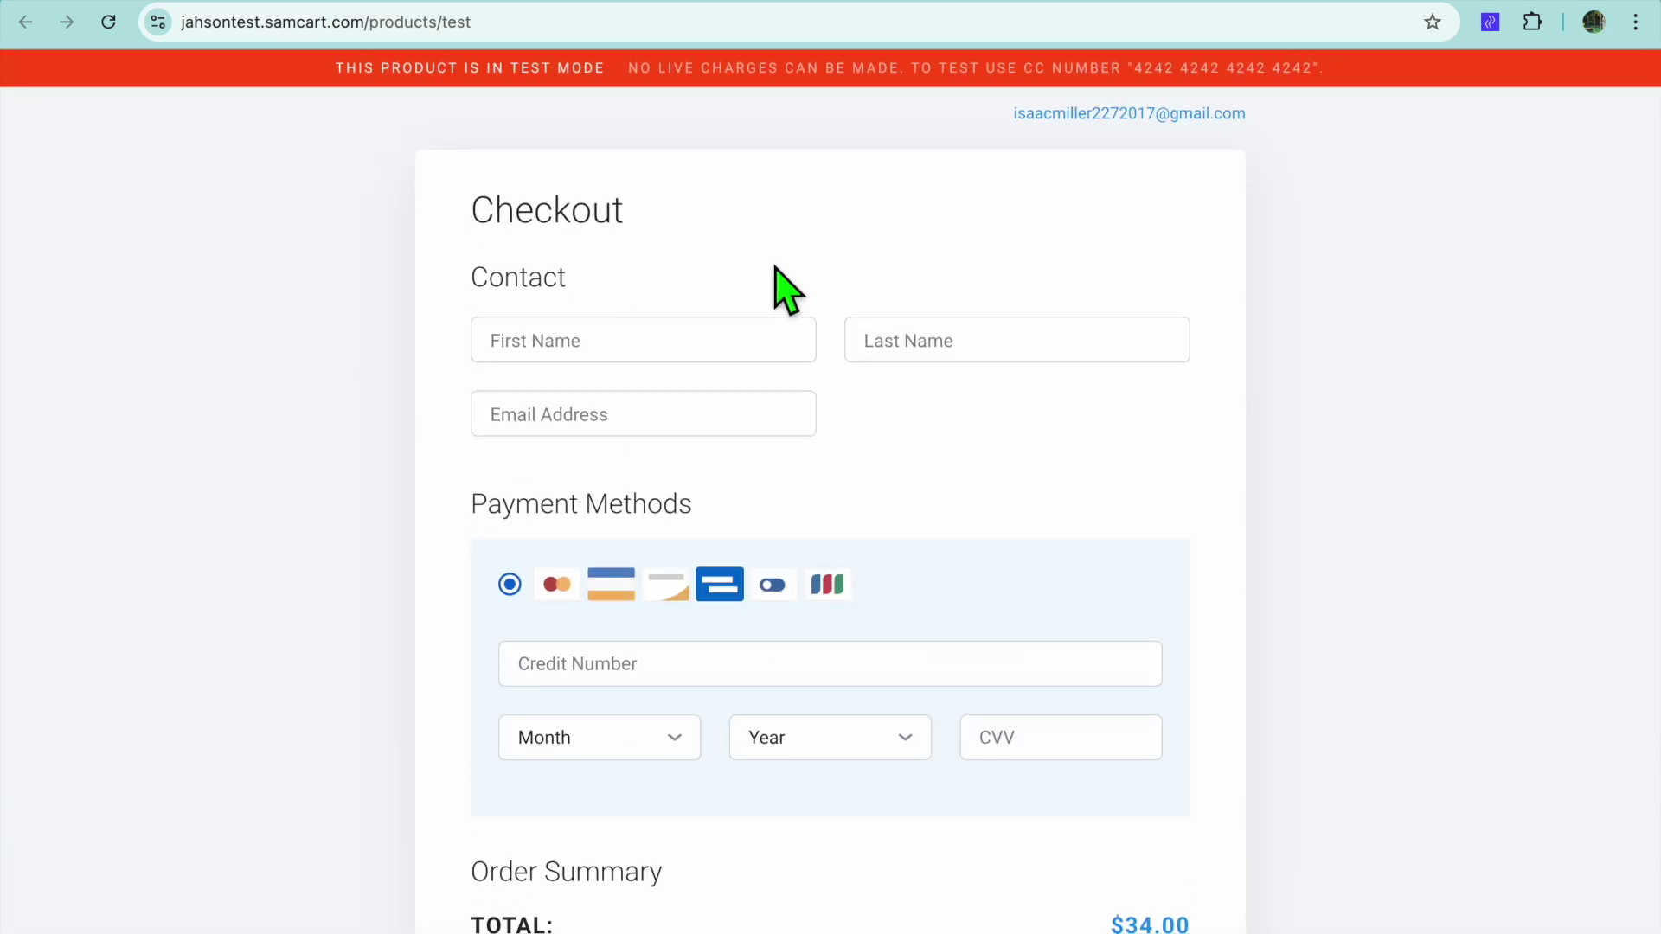
click(1228, 5)
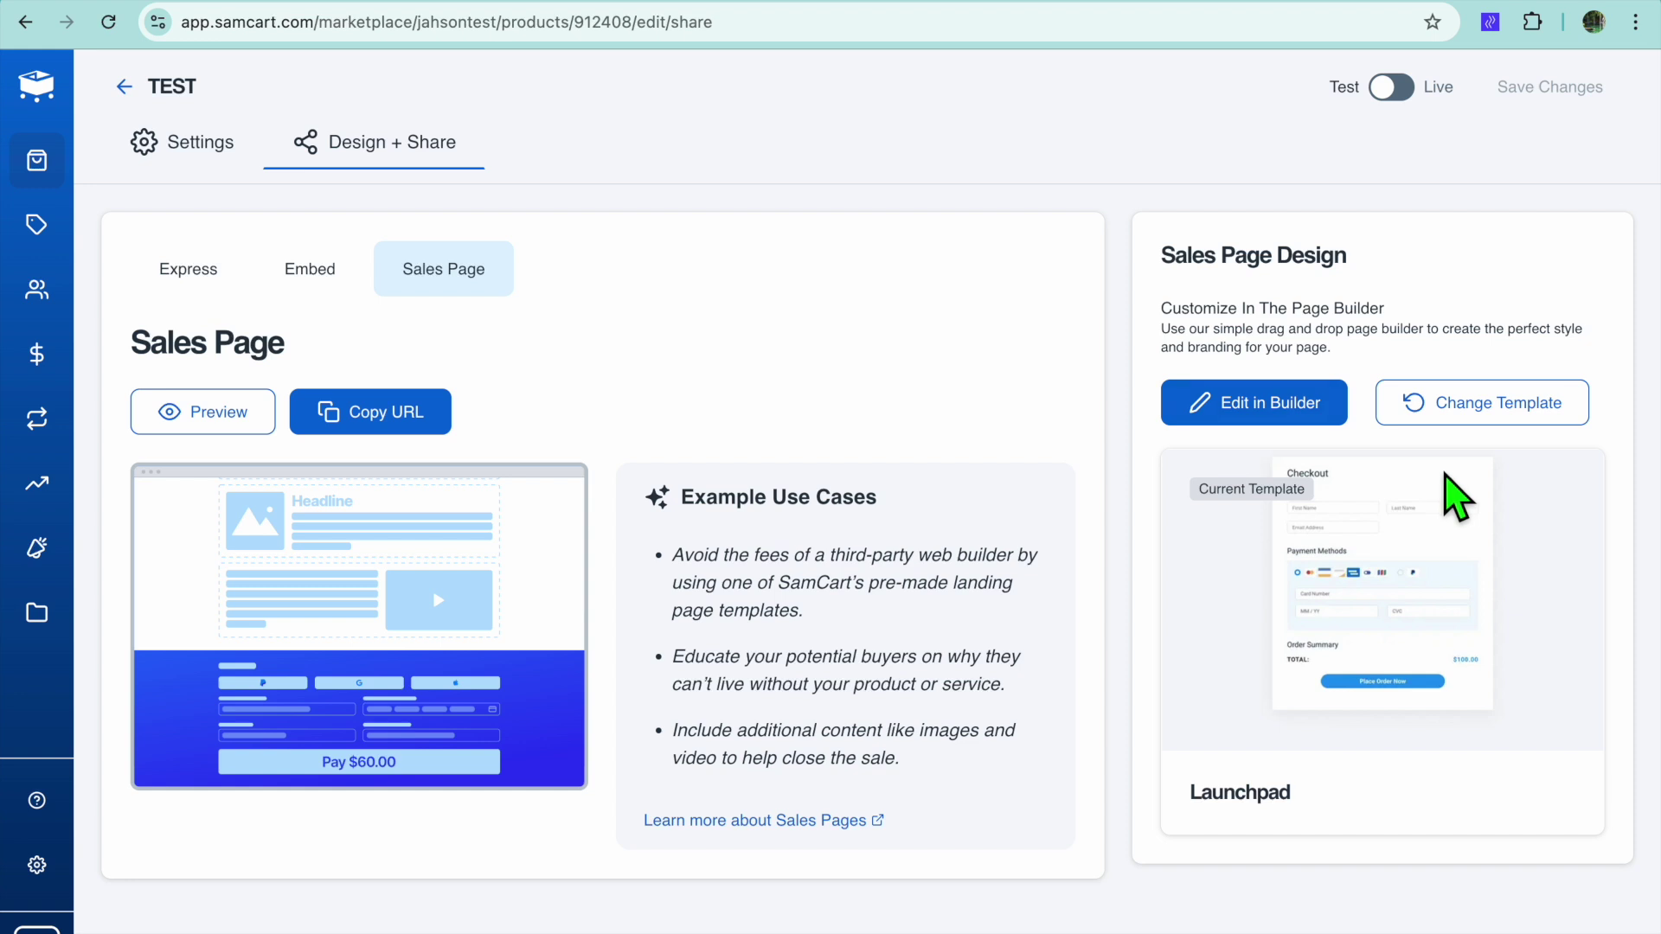
Browse the available sales page templates, from the empty layouts through the library of premade designs.
click(1475, 406)
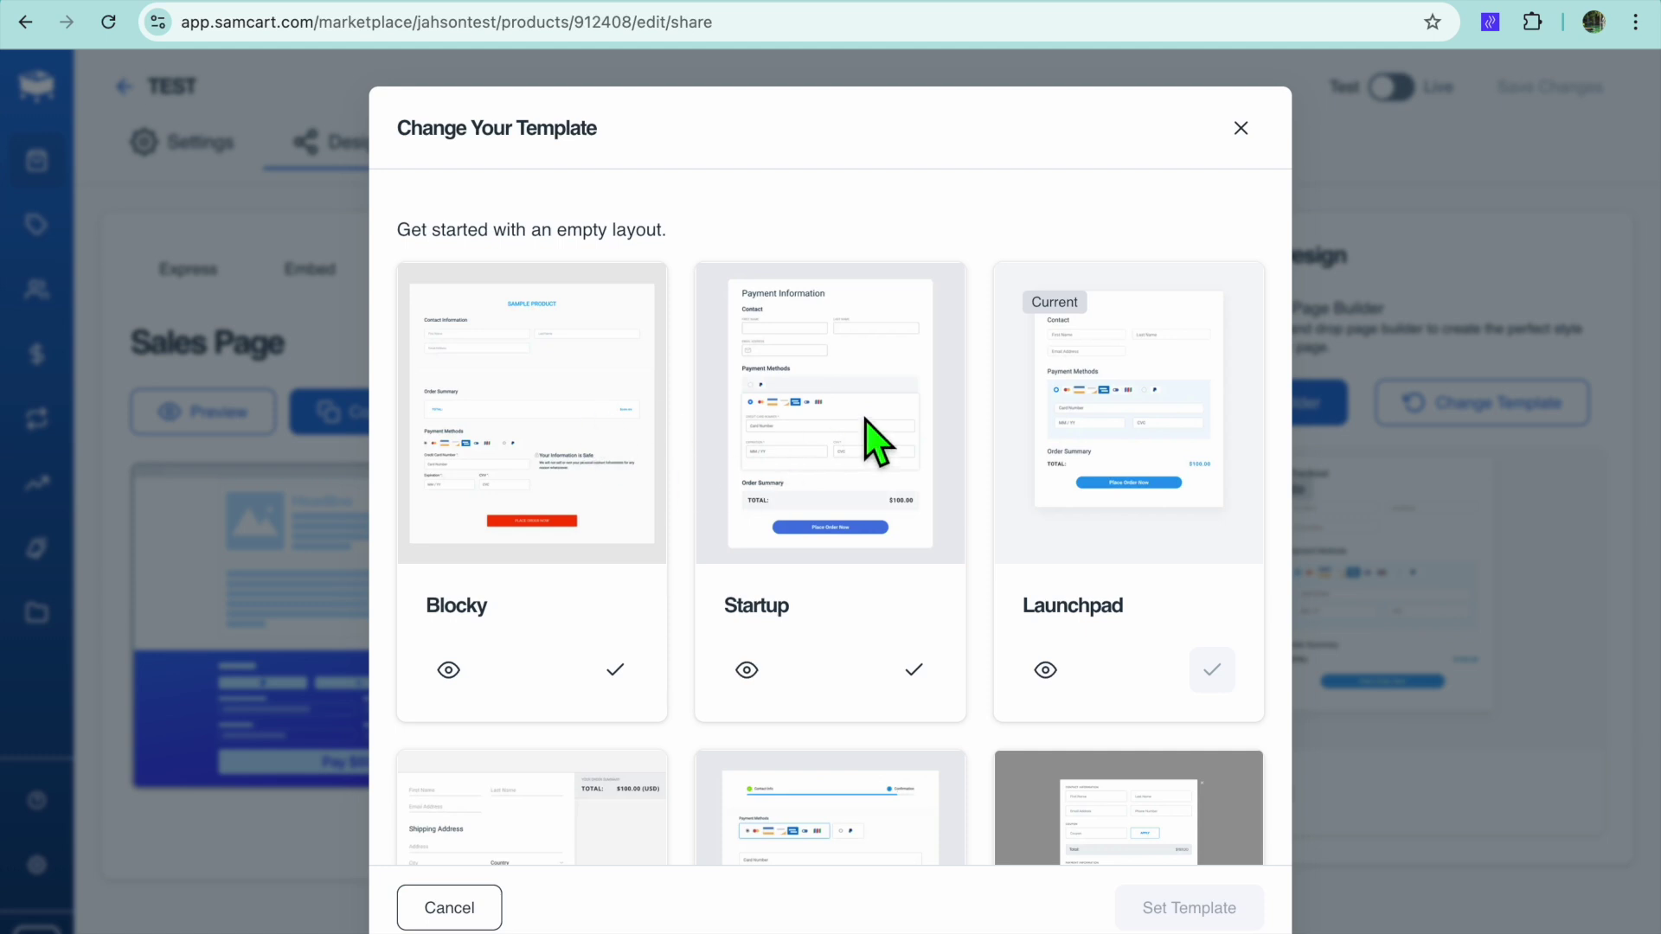
scroll(878, 439, down, 1)
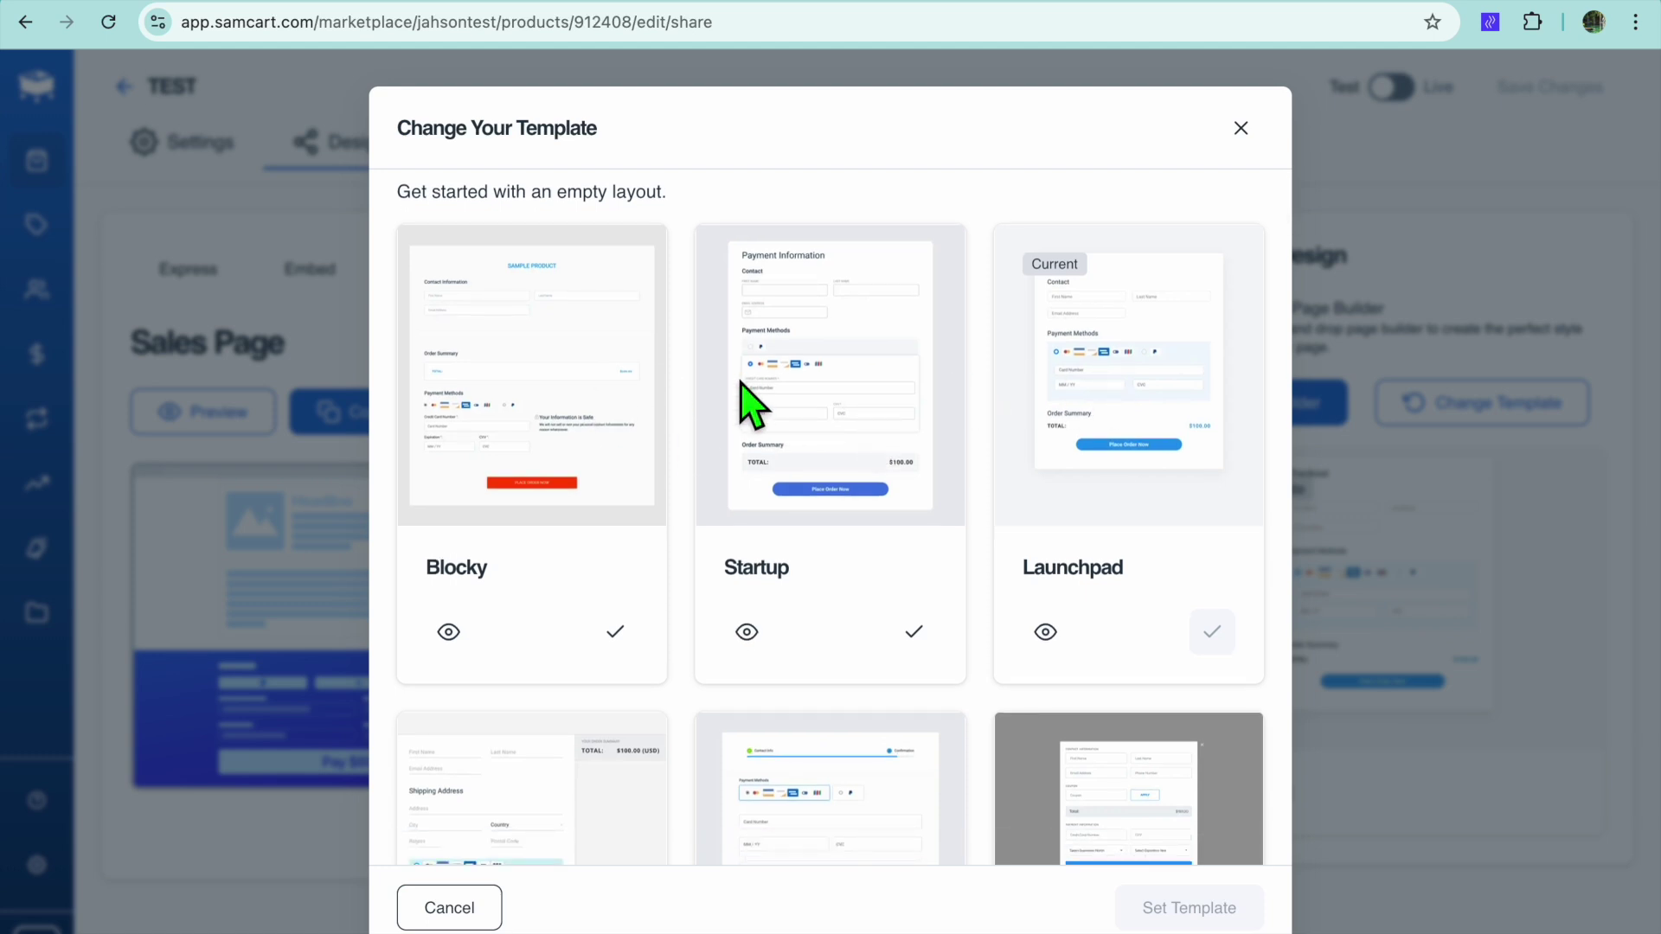
scroll(753, 406, down, 2)
scroll(485, 563, down, 7)
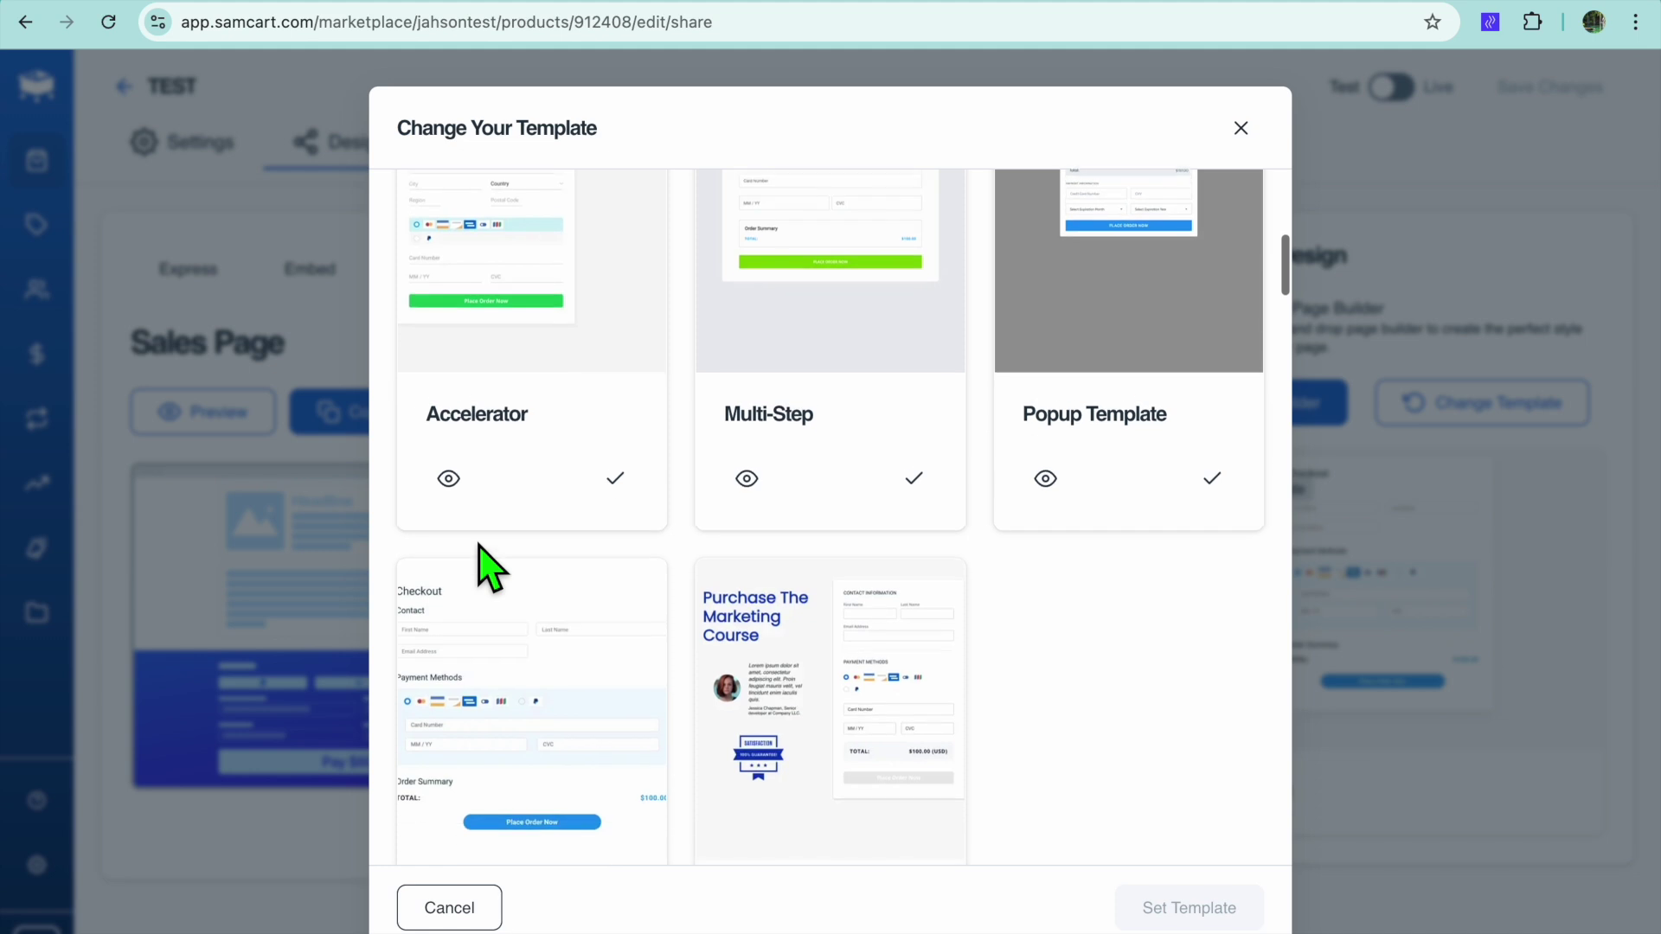
scroll(480, 546, down, 3)
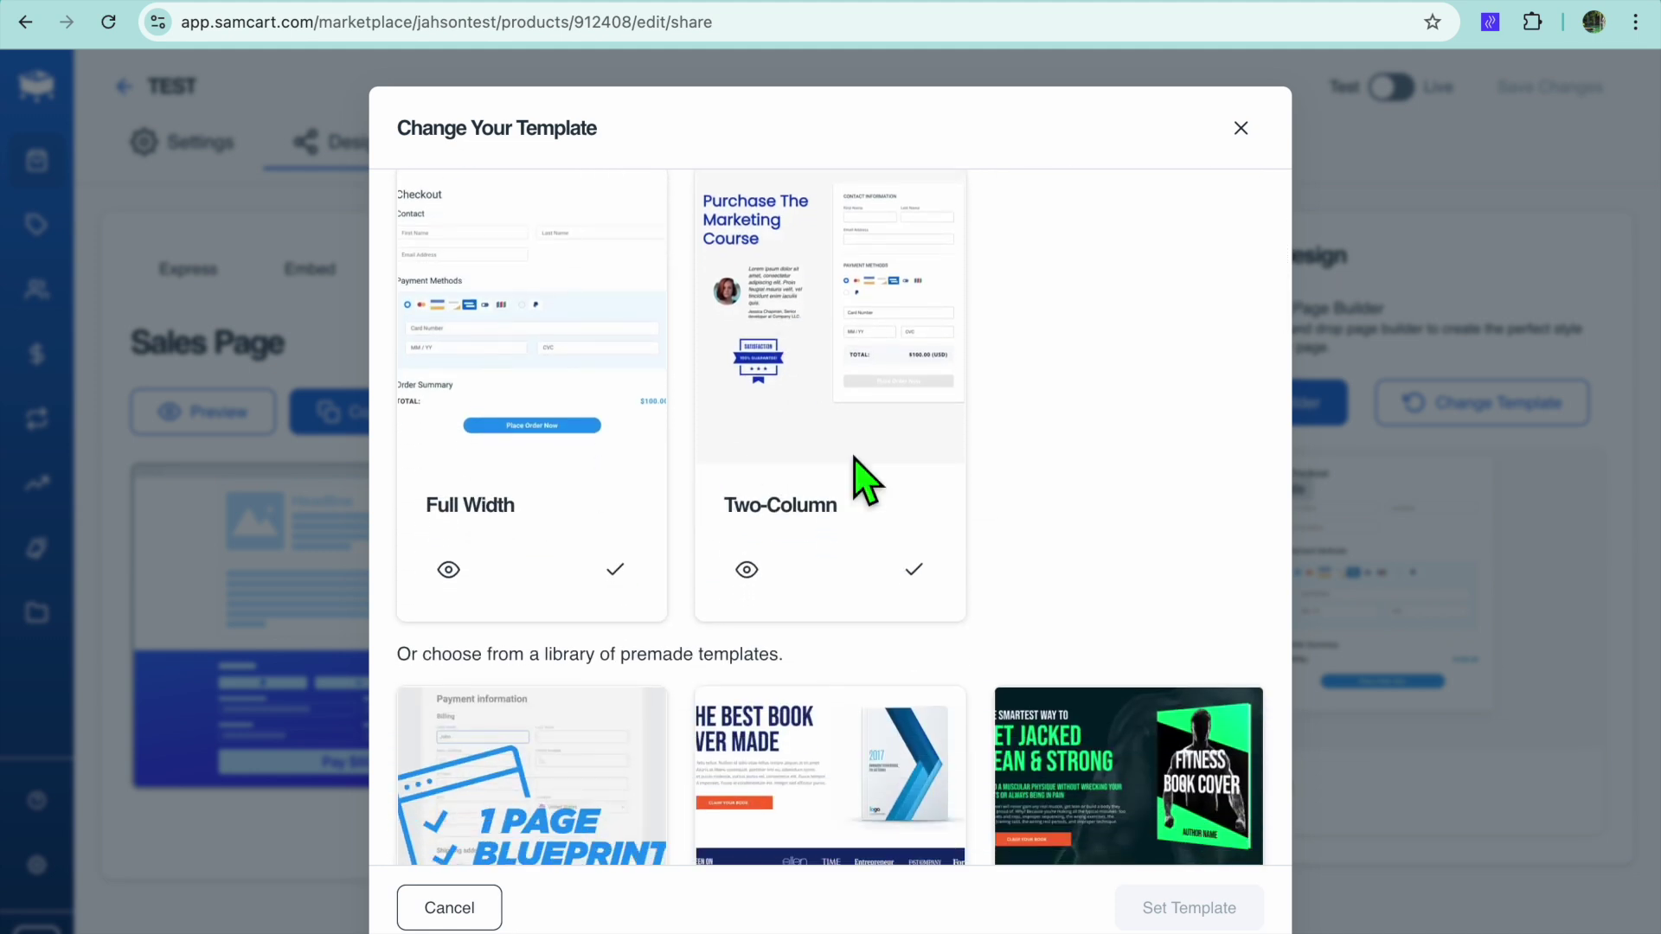
scroll(818, 354, down, 6)
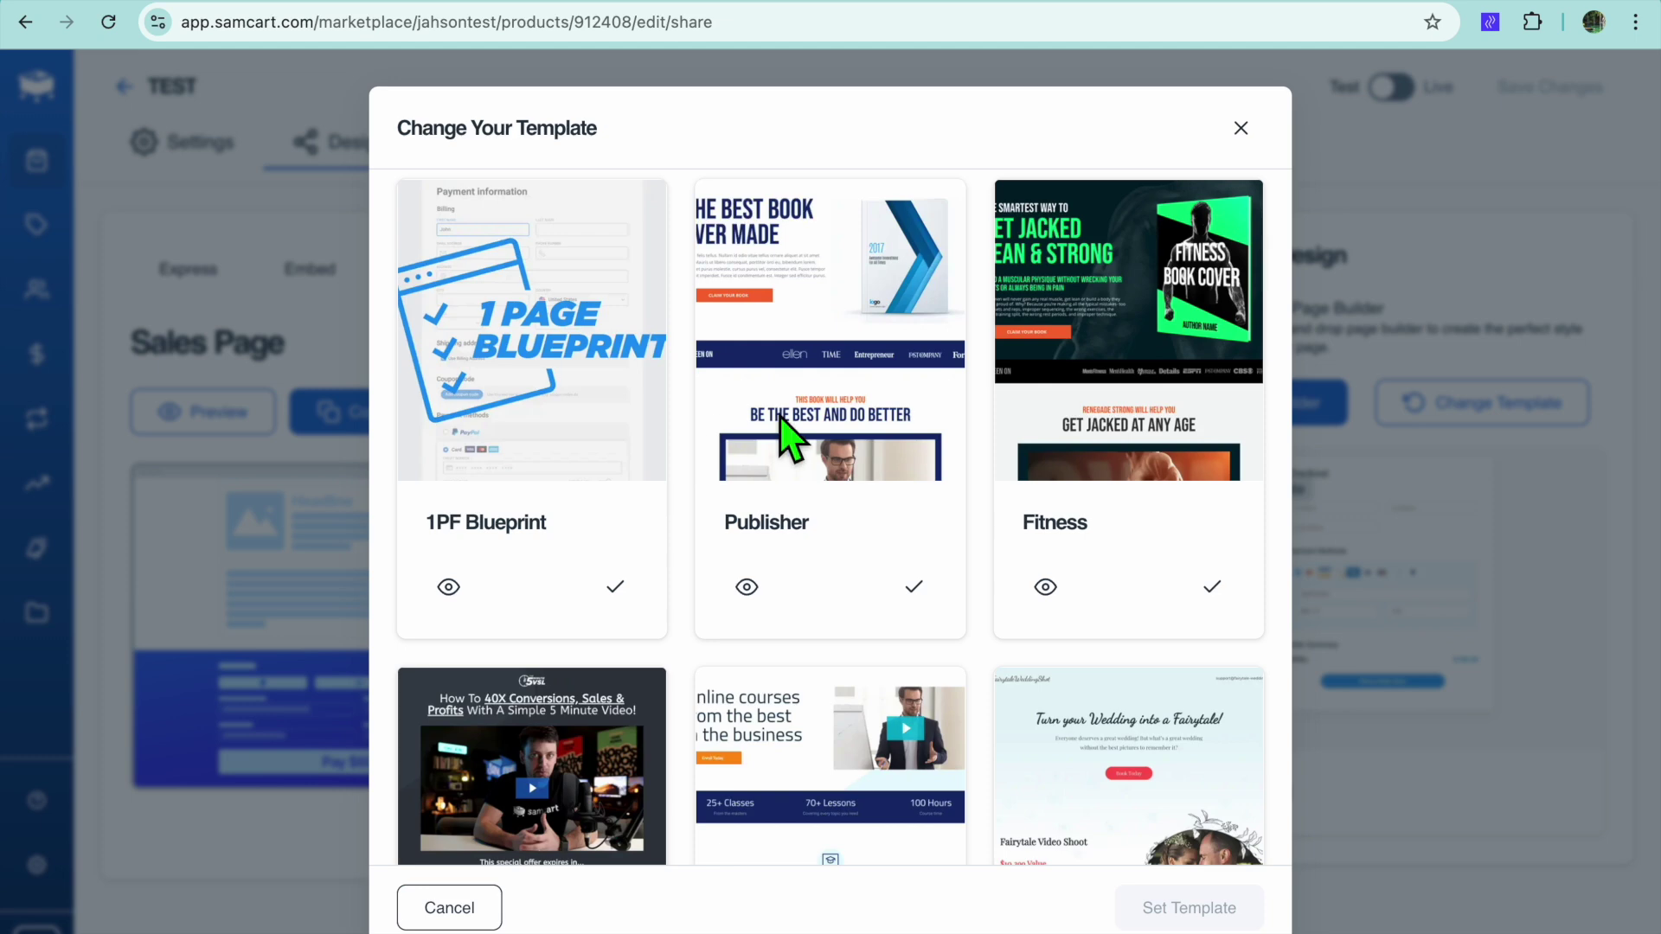
scroll(908, 453, down, 4)
scroll(1107, 528, down, 4)
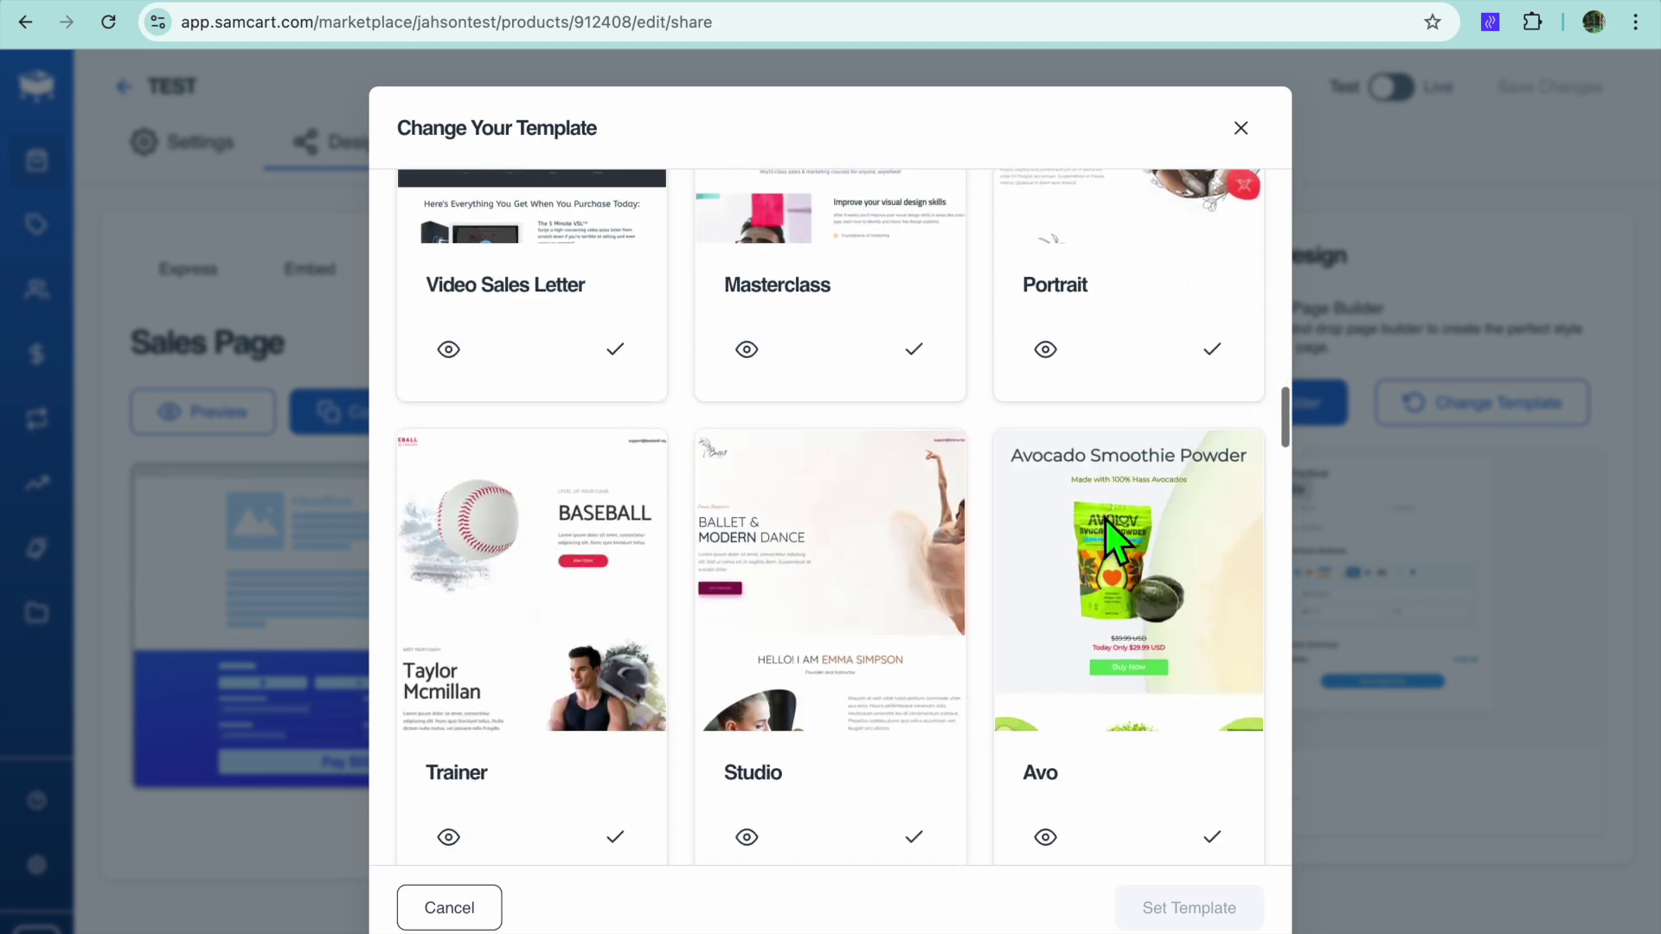
scroll(1105, 528, down, 1)
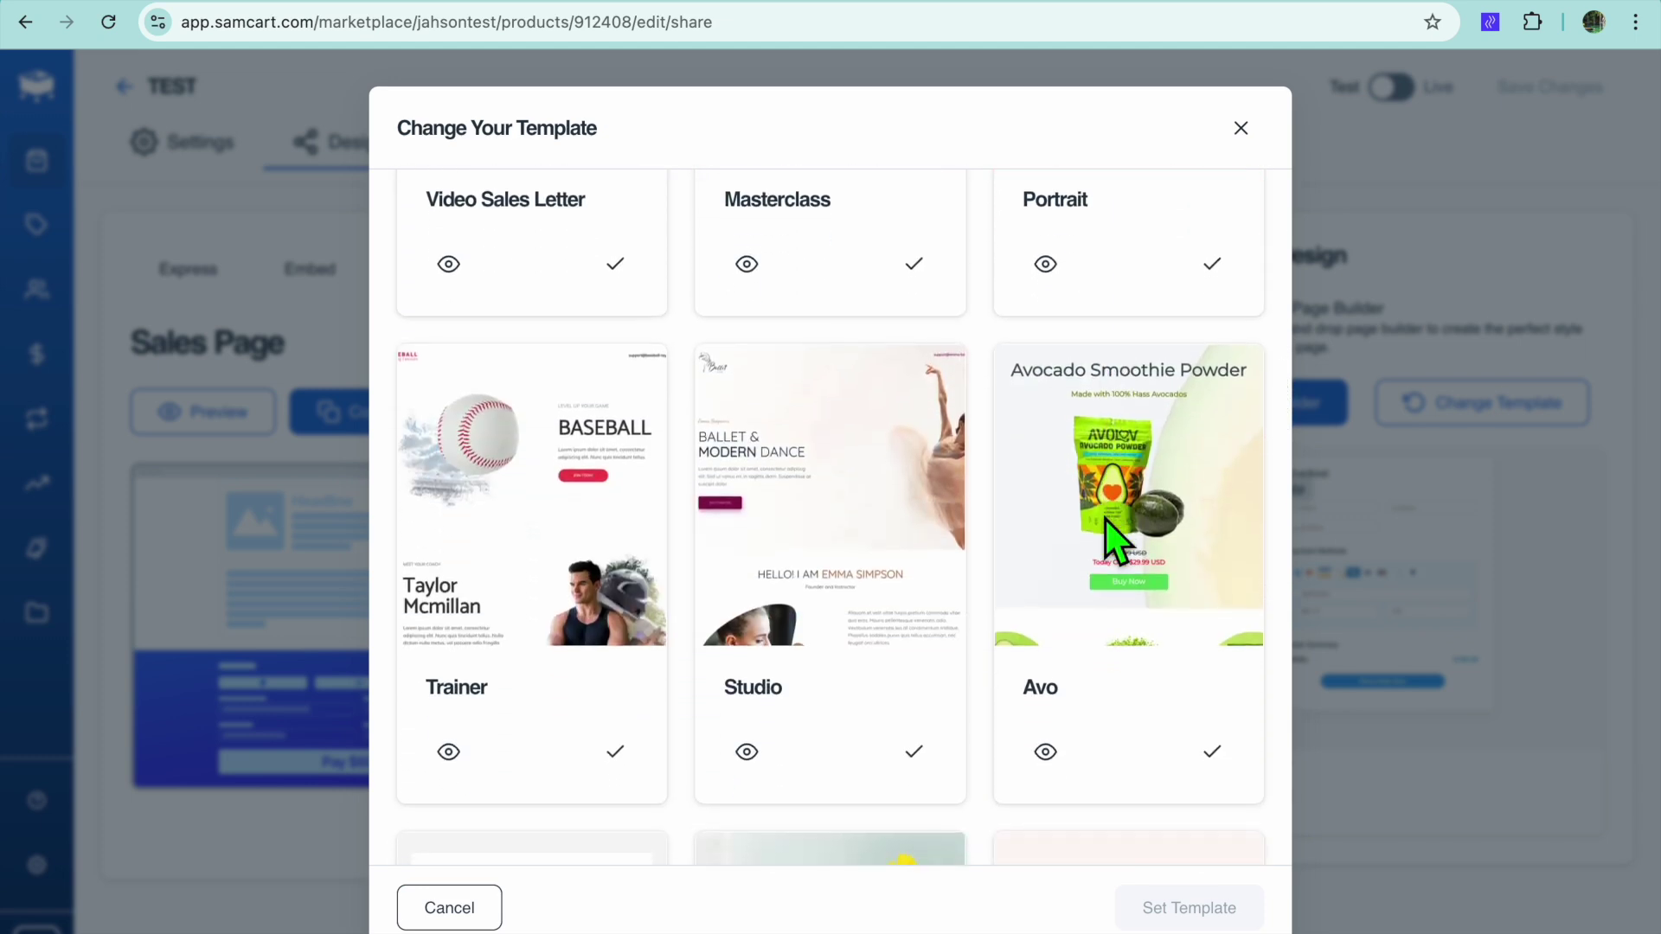
scroll(1116, 540, up, 10)
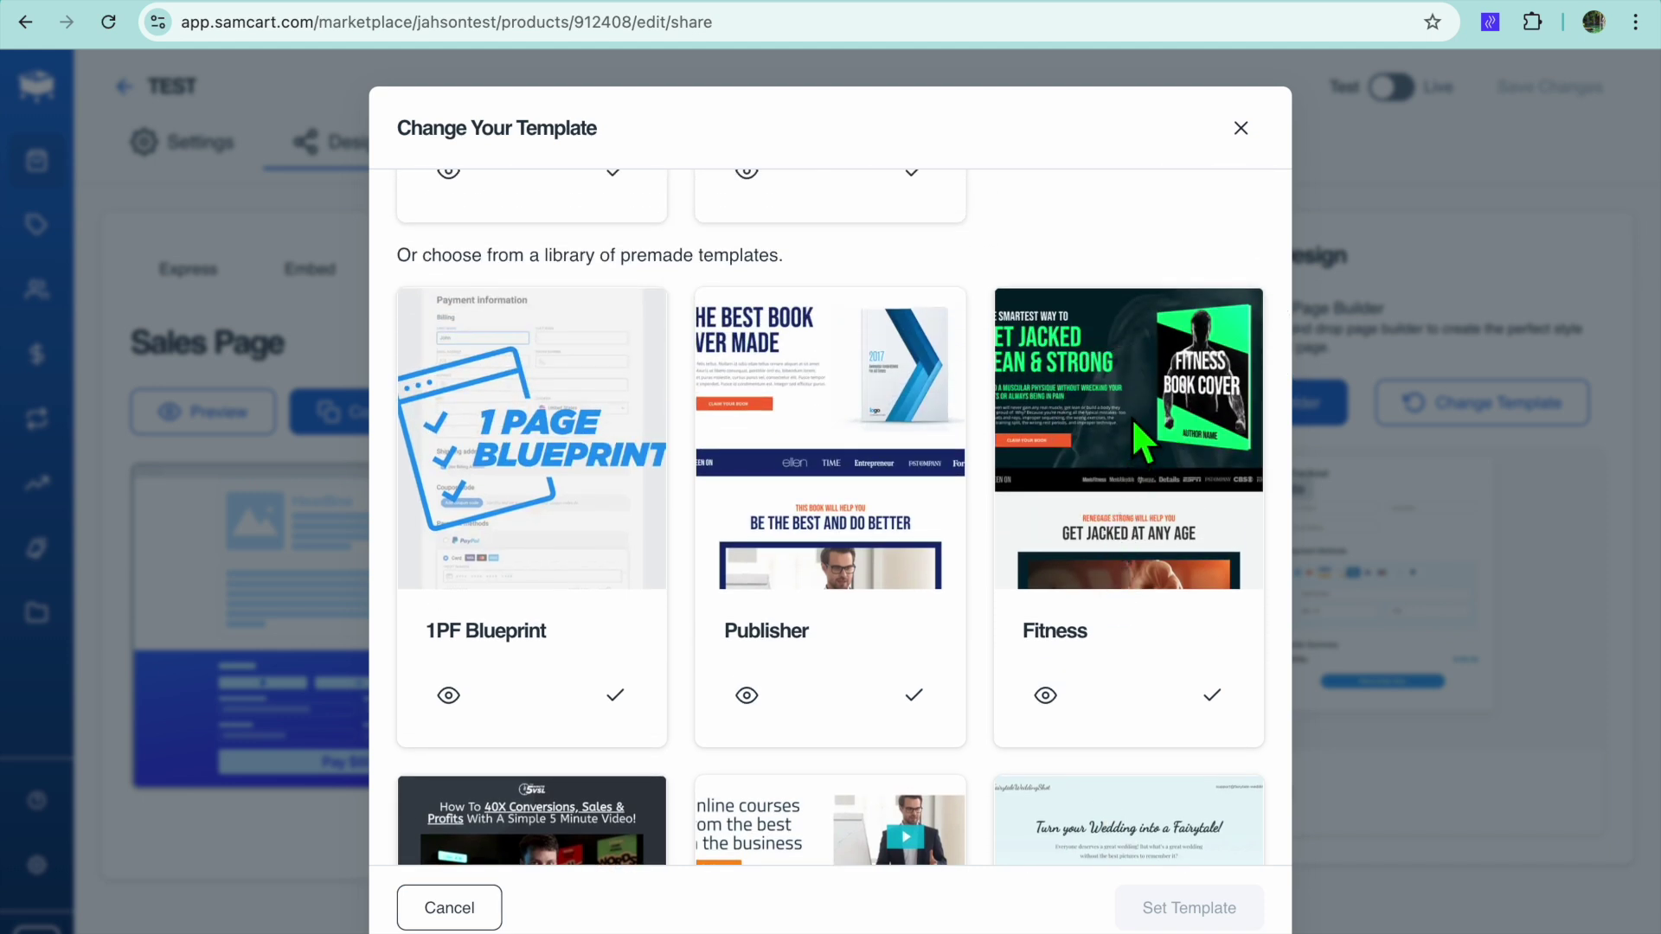
Set the premade Fitness template as the product's sales page design.
scroll(1177, 537, down, 1)
click(1209, 636)
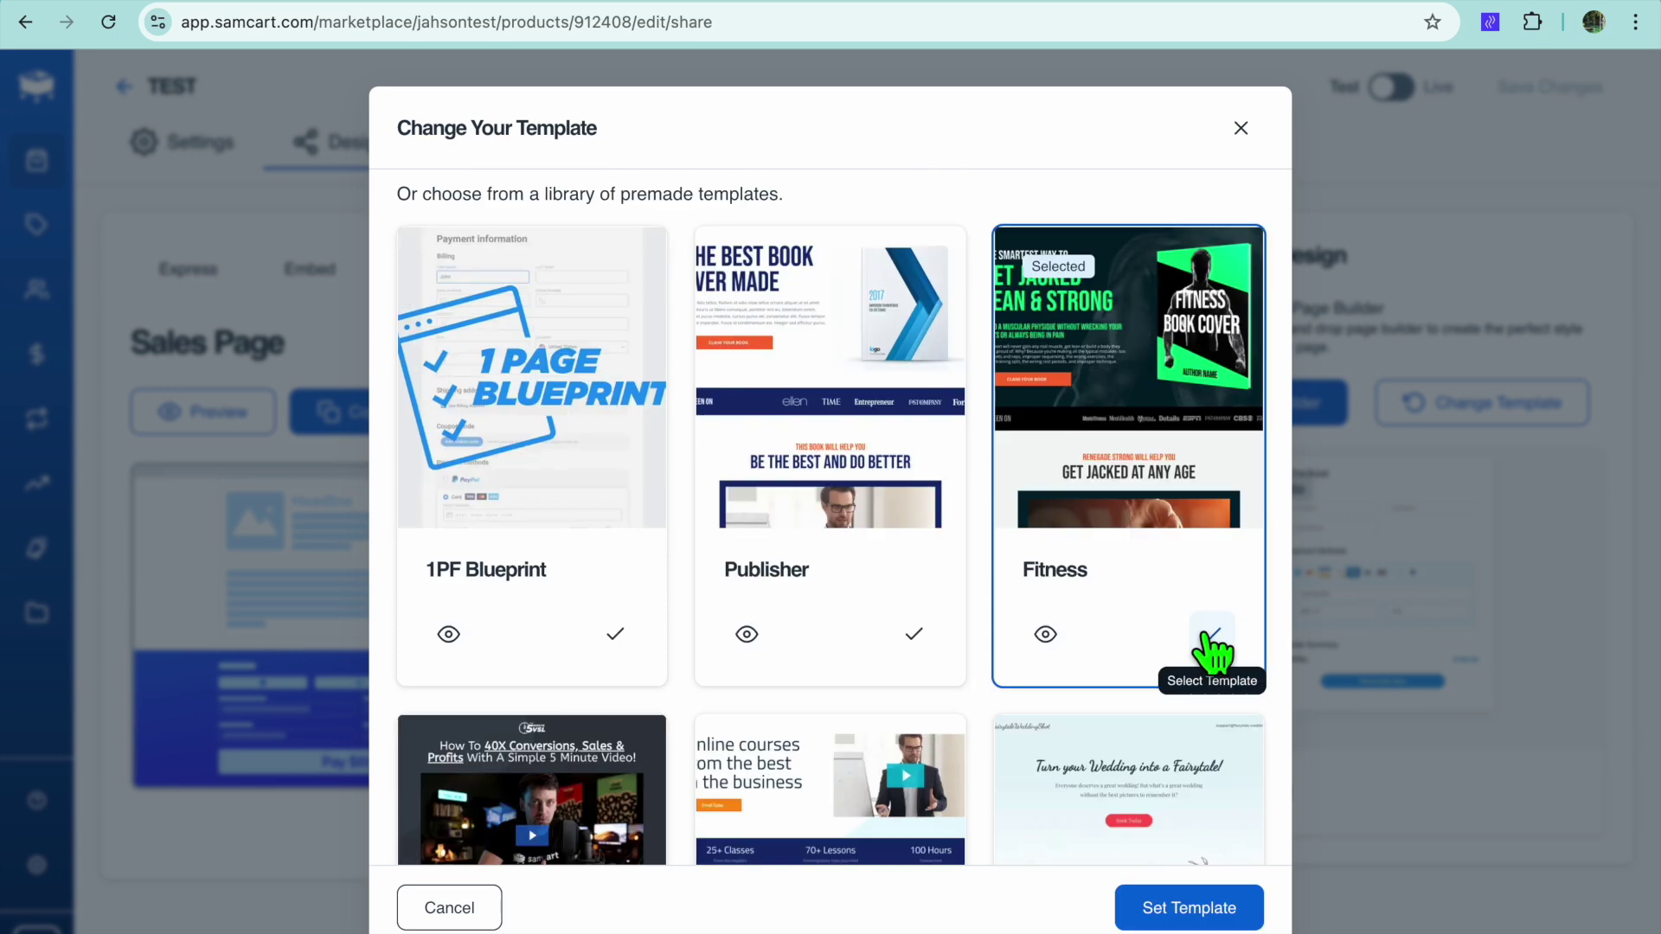
click(1191, 908)
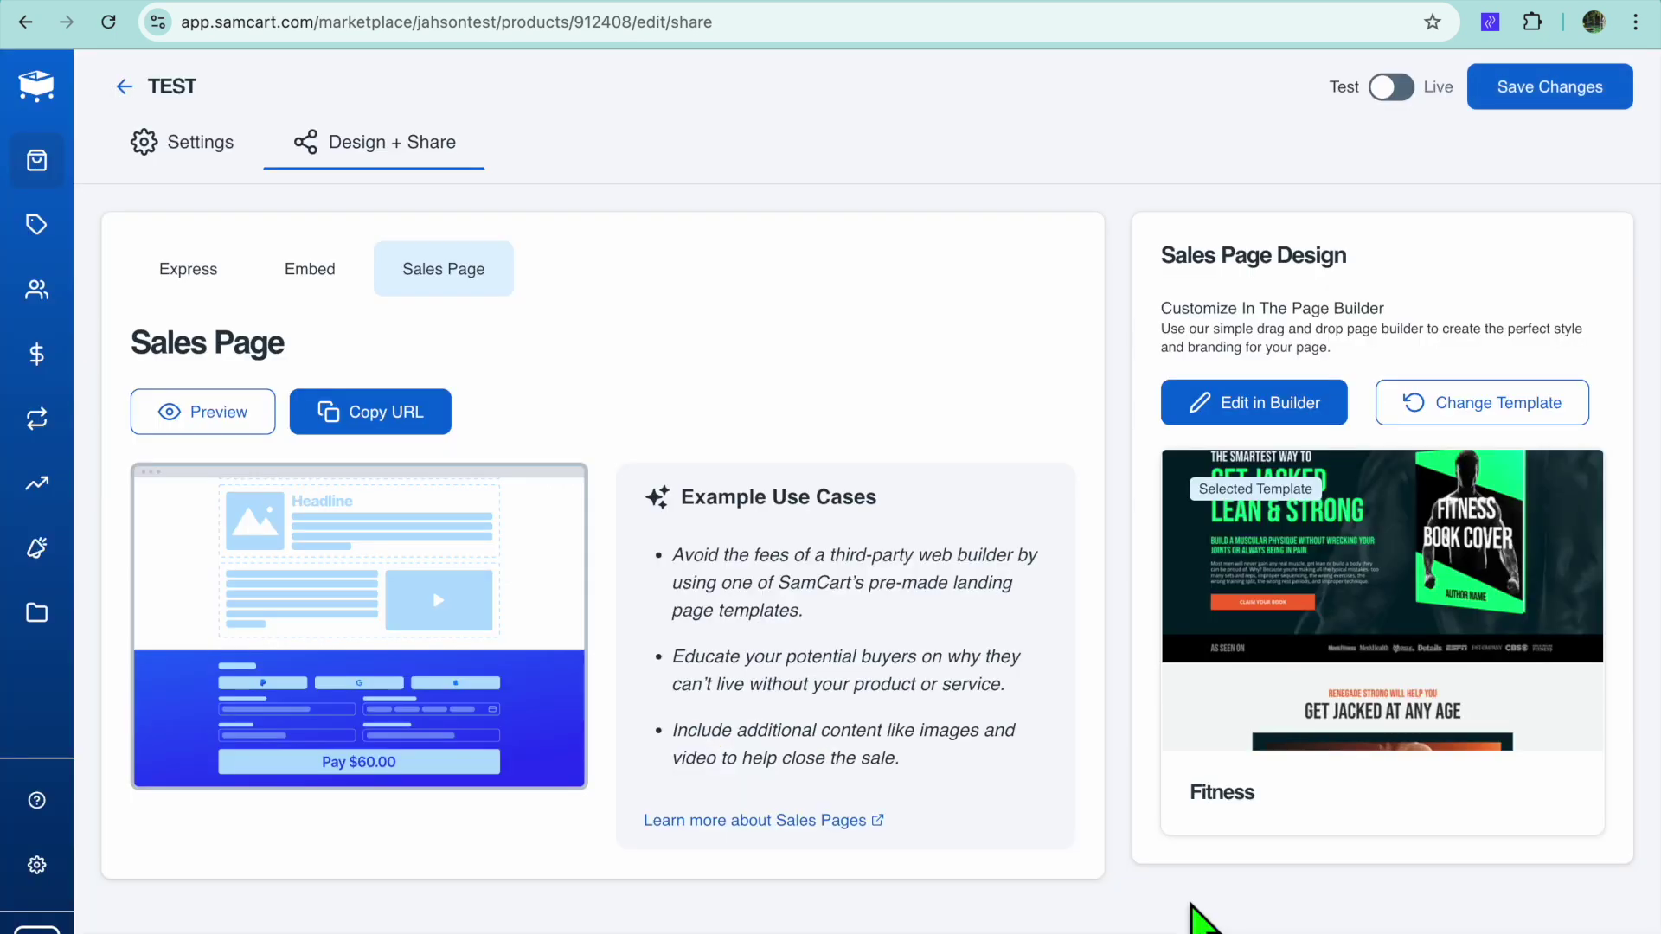
Open the sales page in the builder and examine its content blocks and the Header Area, Feature Area and Call To Action collections.
click(1260, 407)
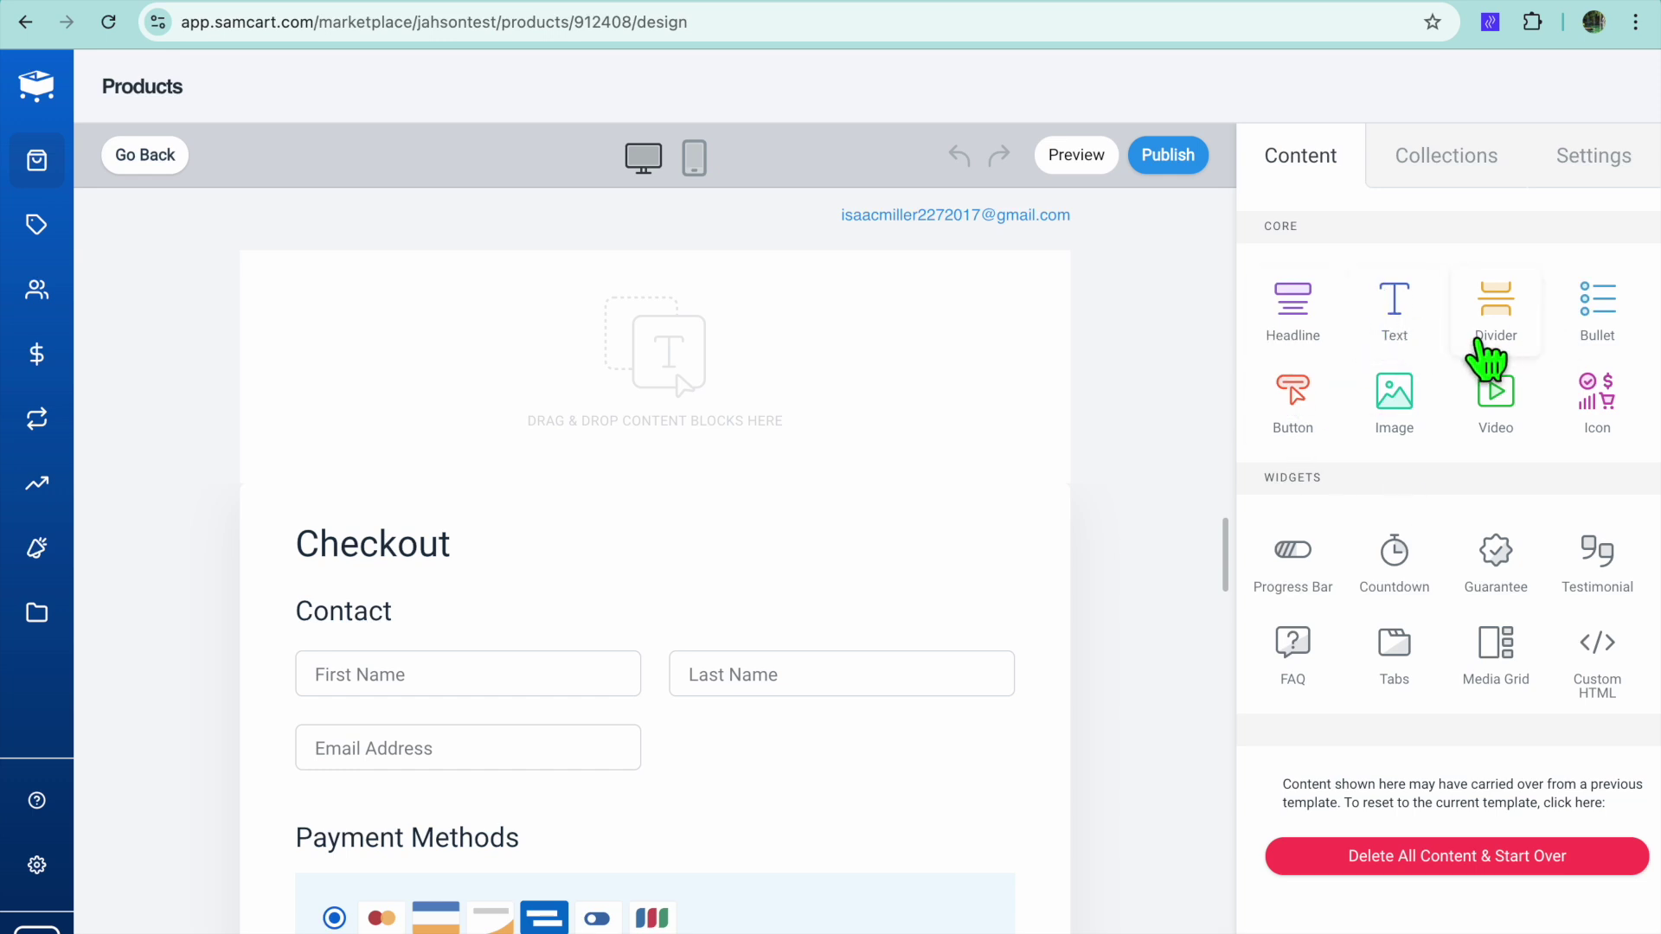
scroll(1477, 346, down, 2)
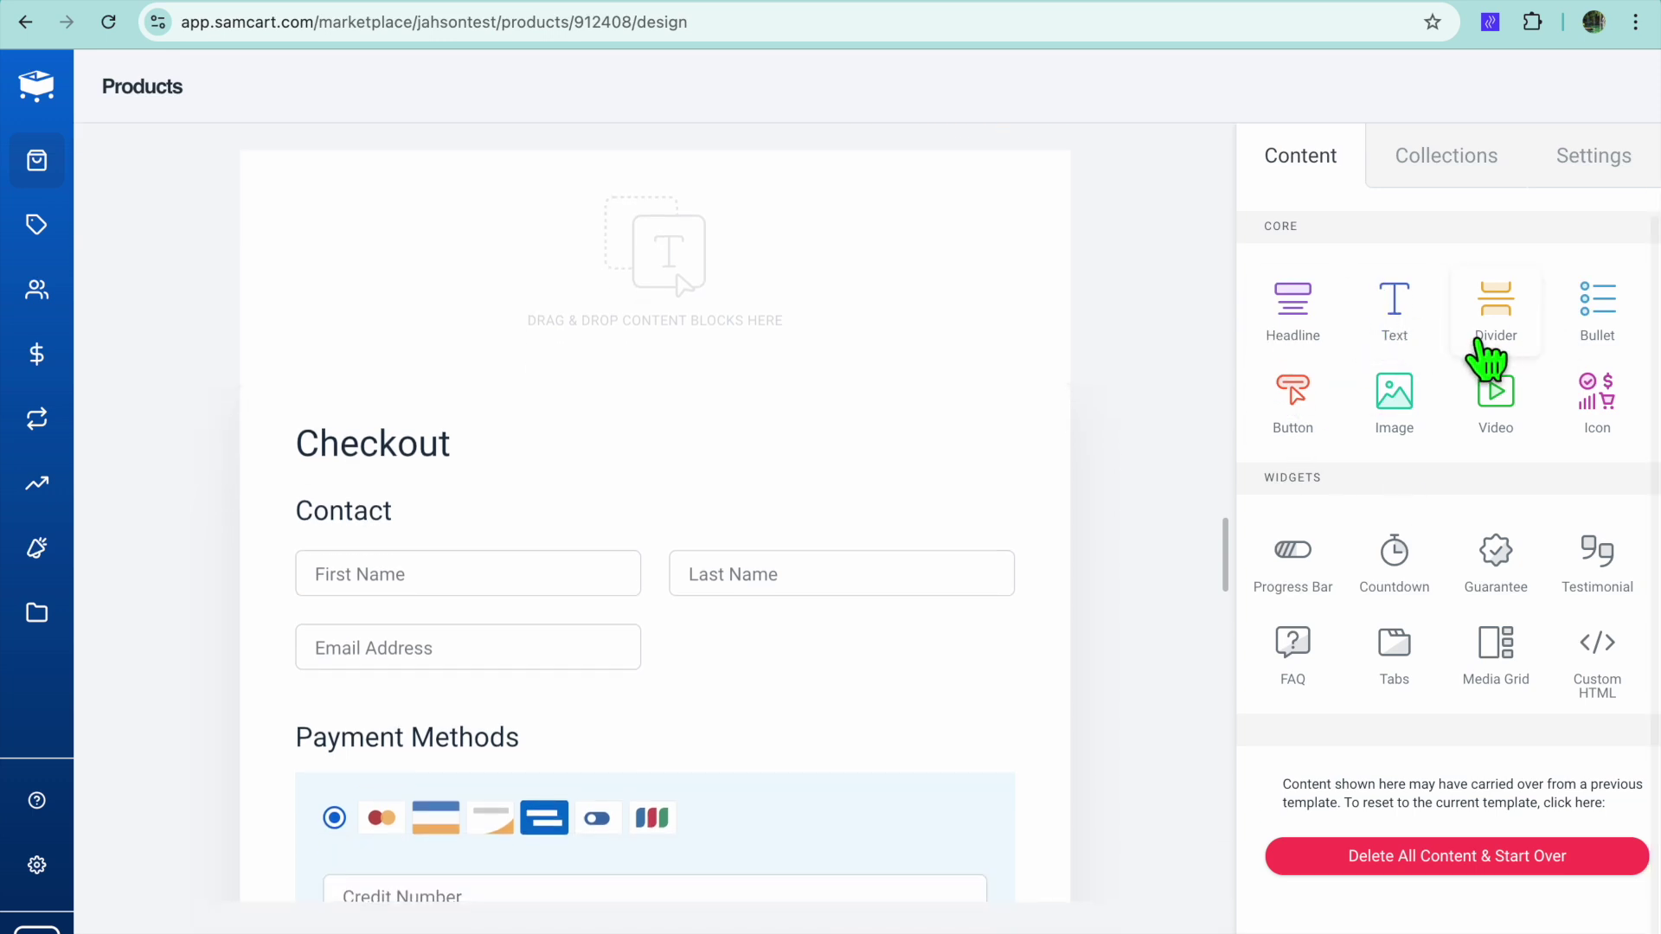
scroll(1477, 346, up, 2)
click(1458, 189)
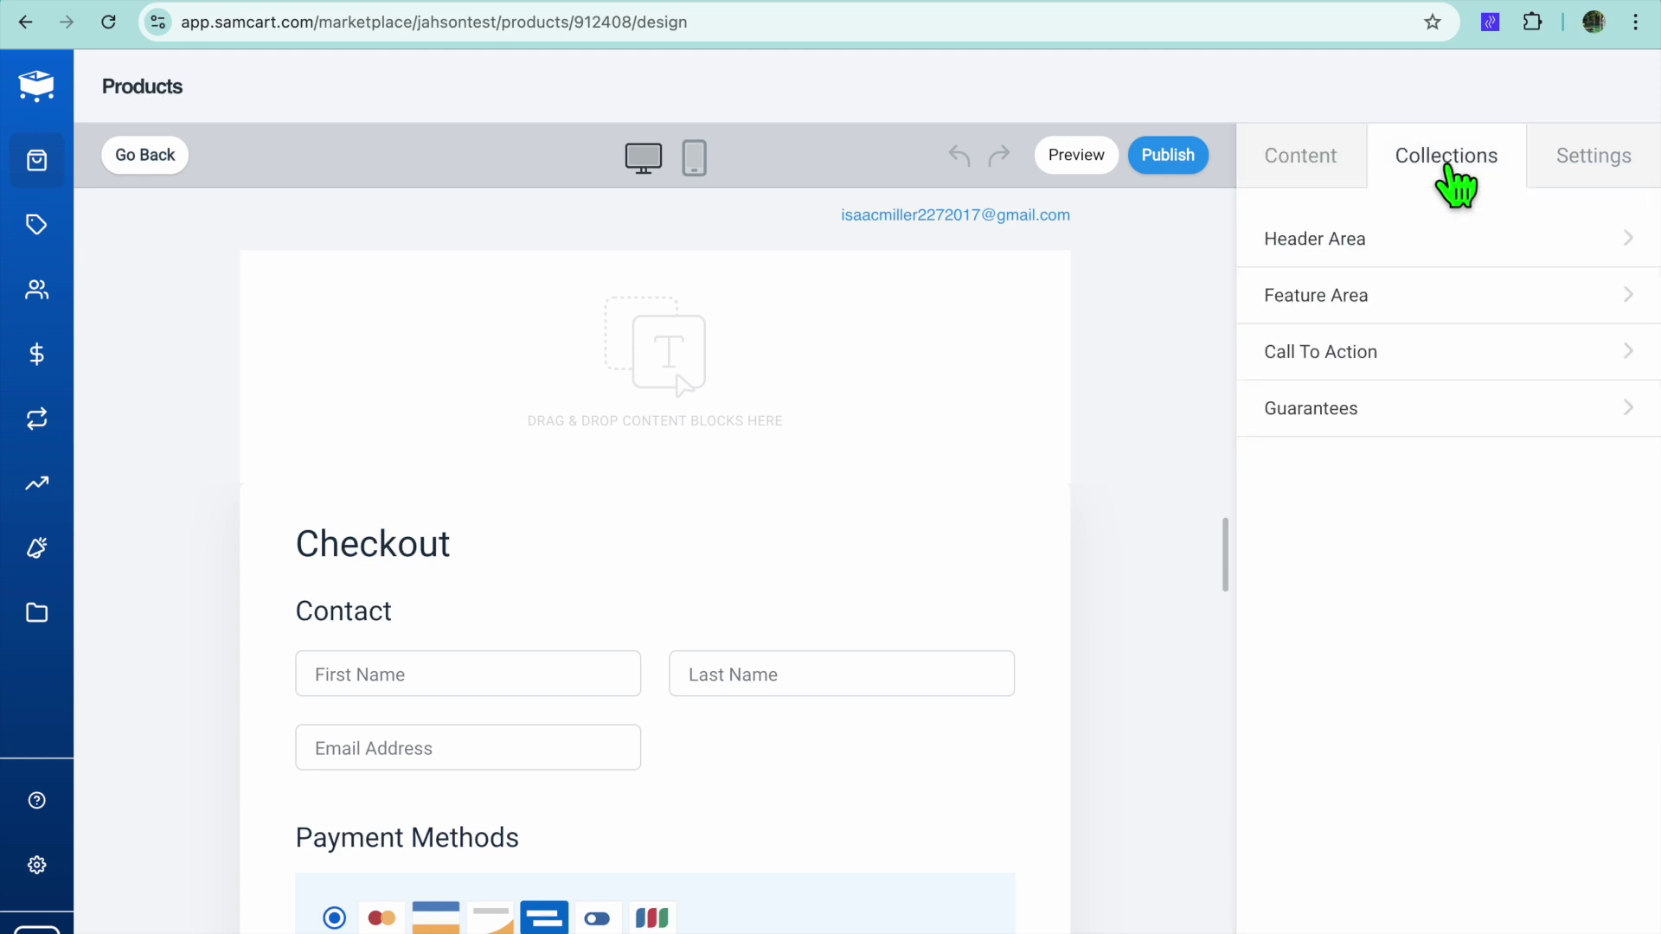
click(1449, 242)
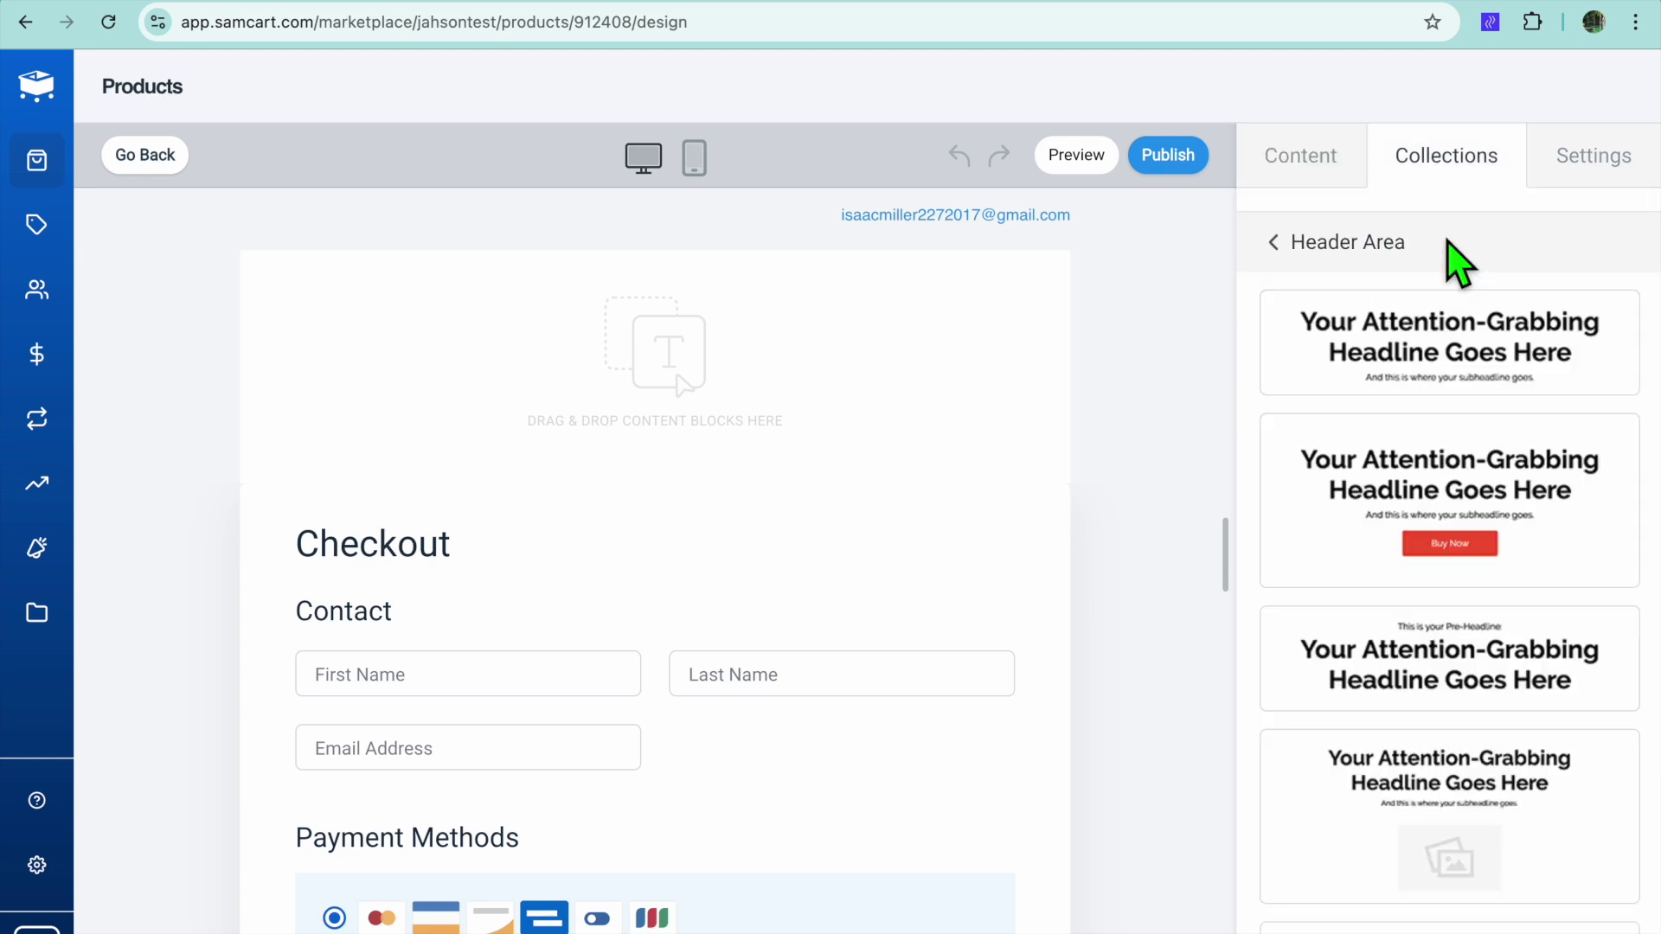
click(1274, 244)
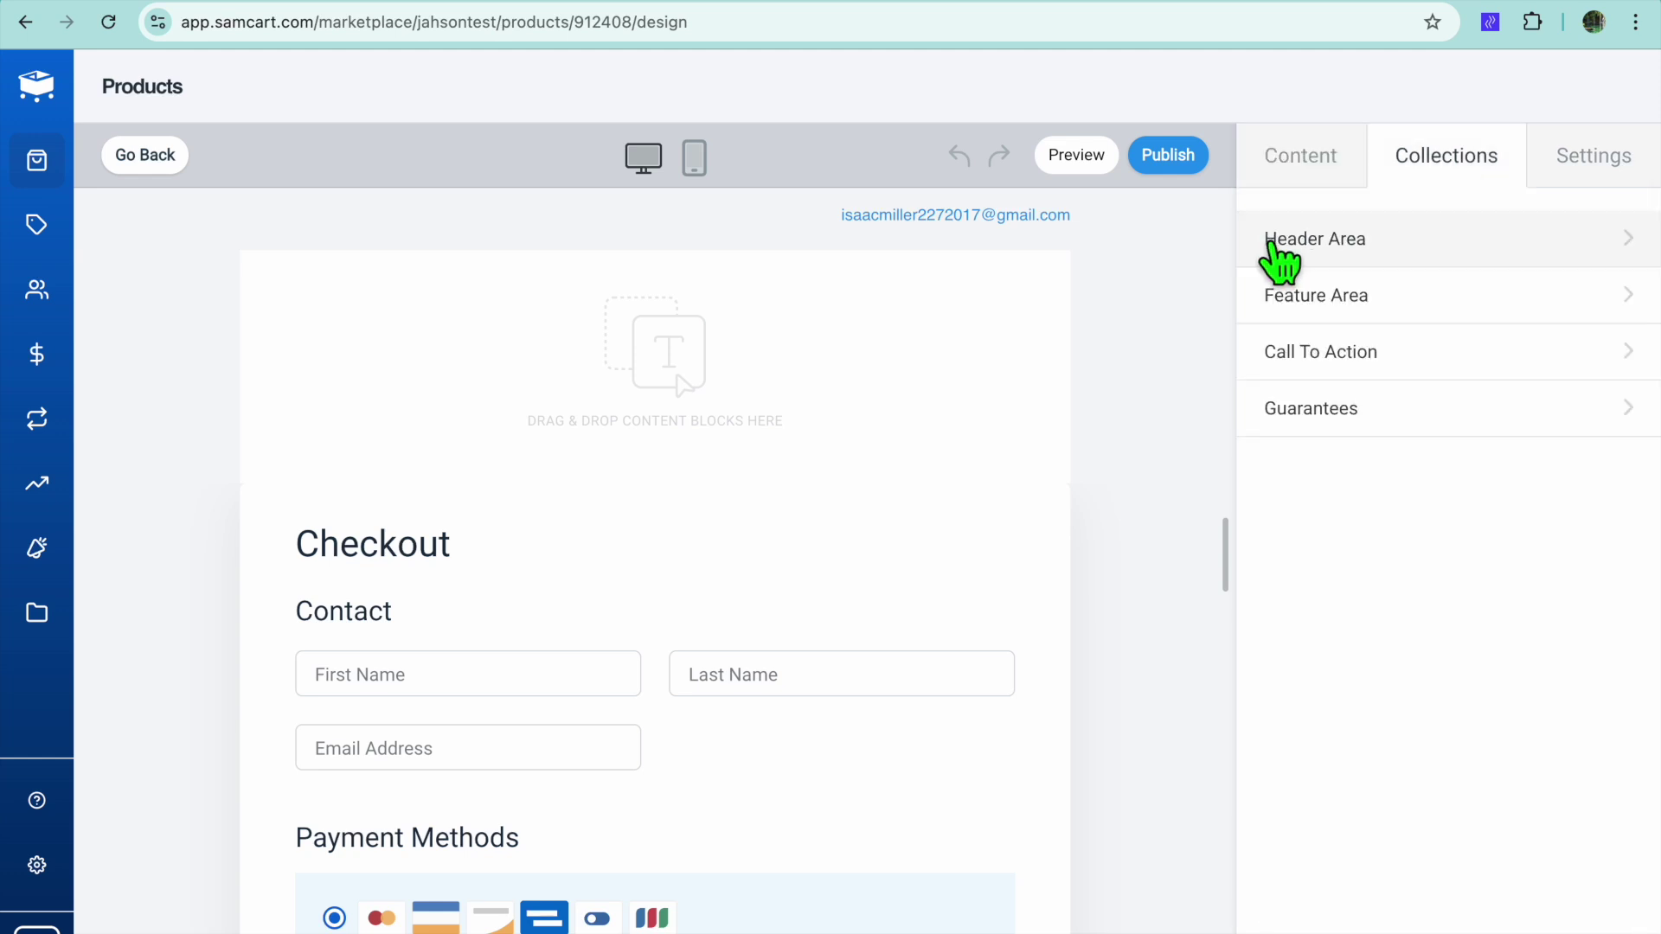
click(1346, 295)
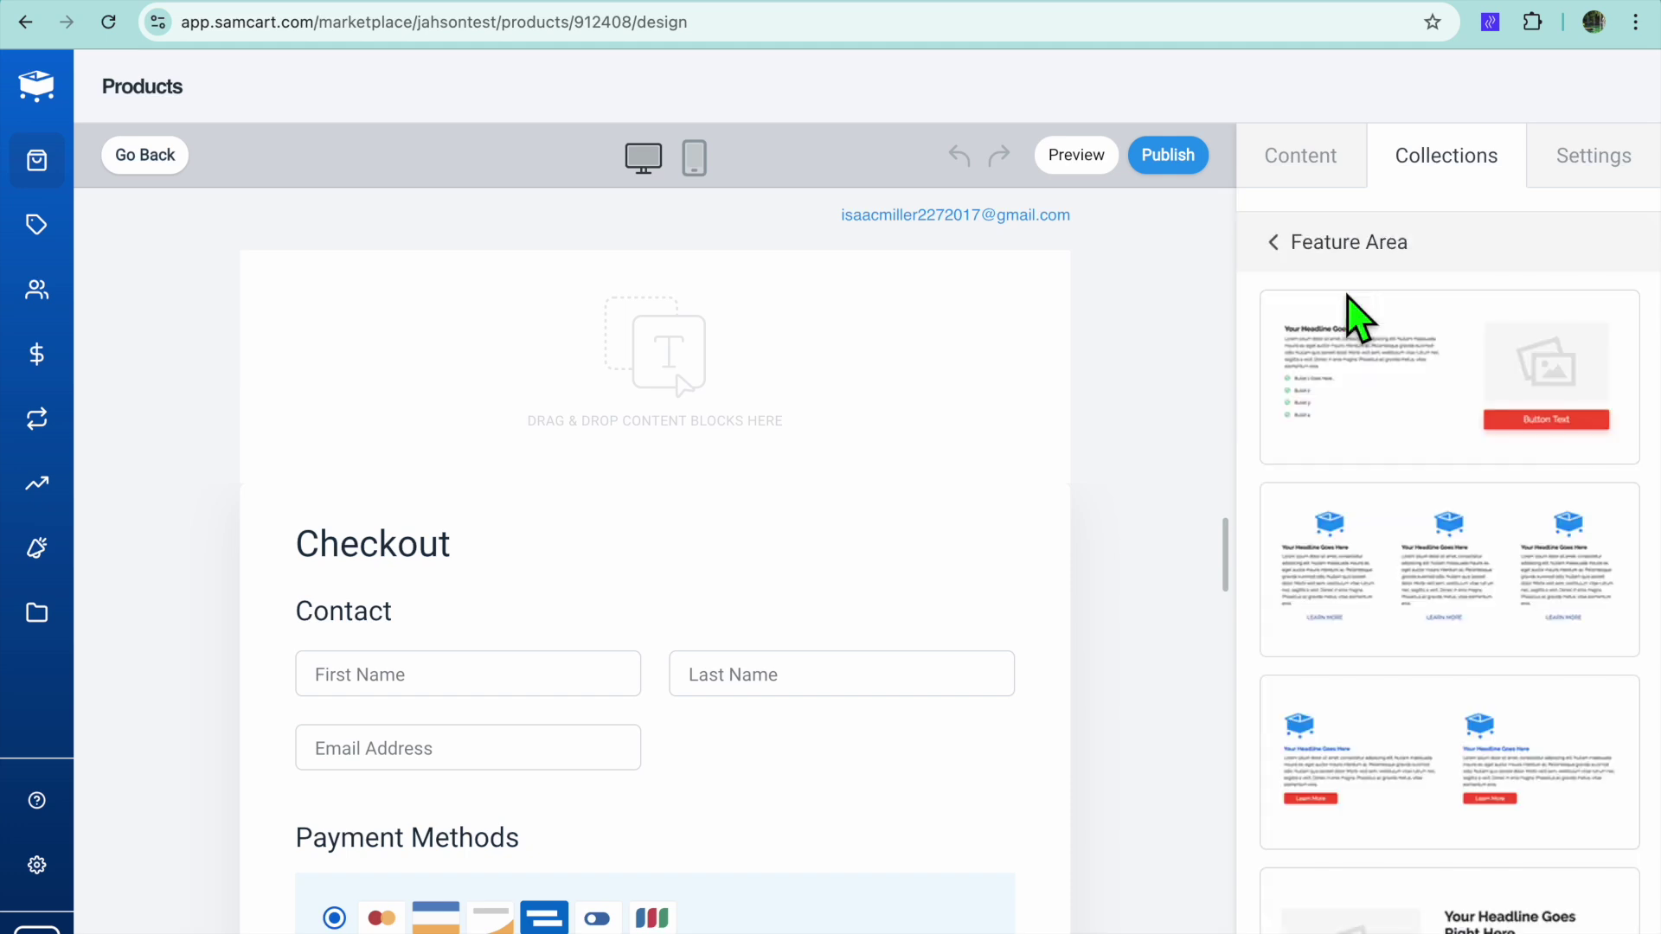
click(1275, 245)
click(1320, 353)
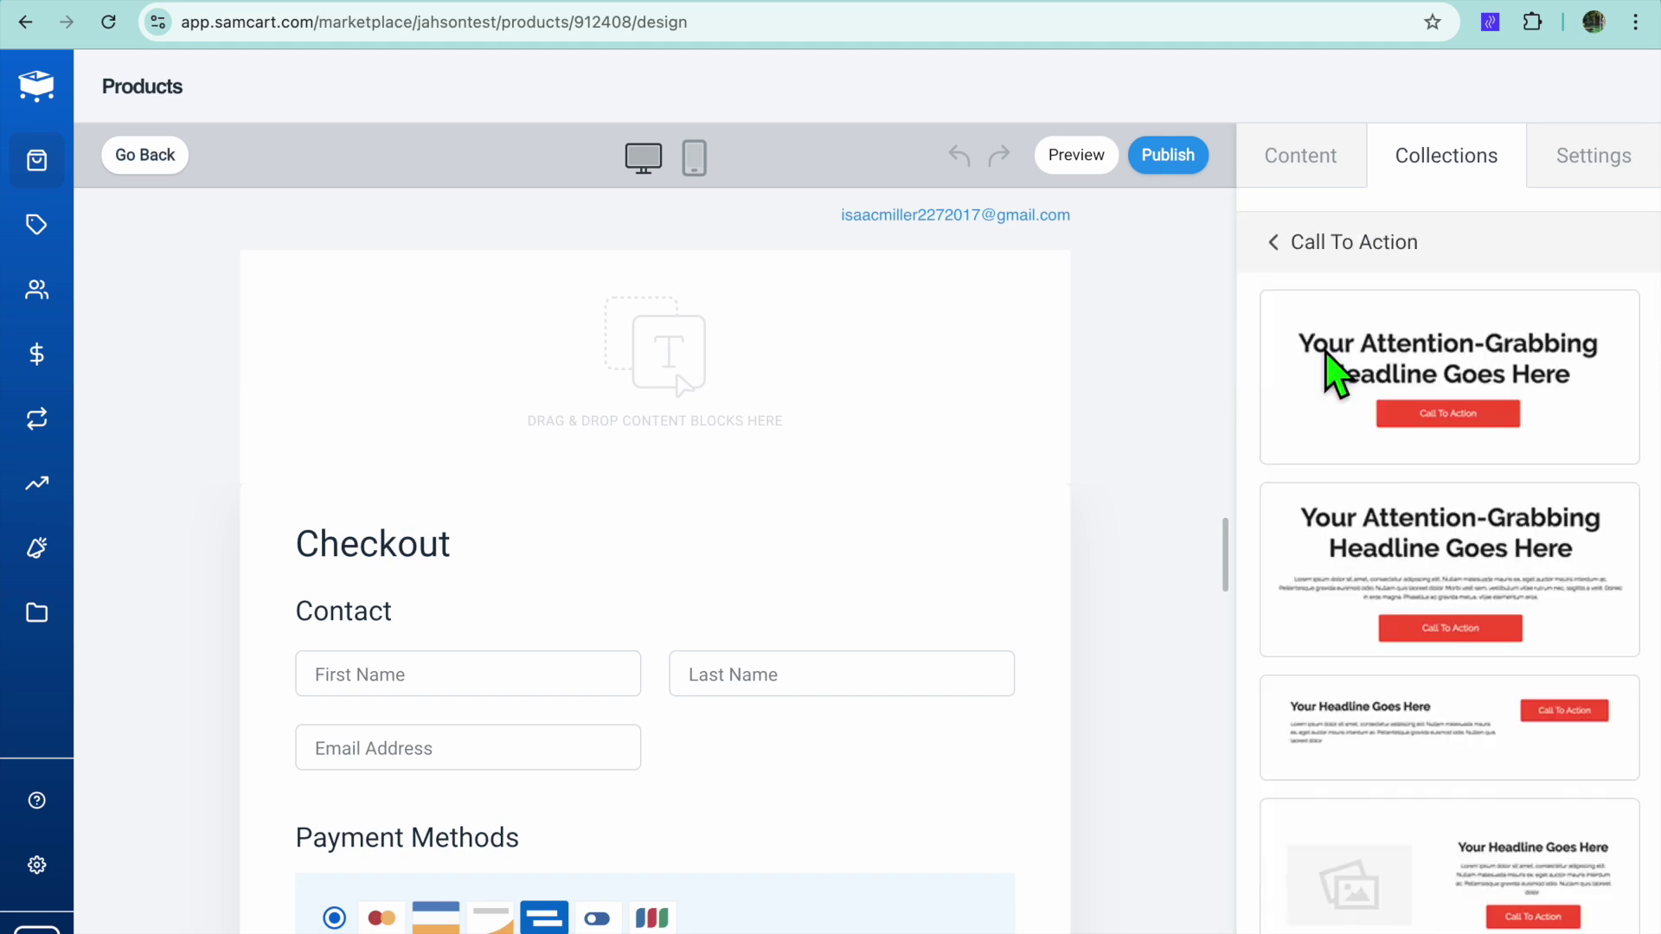
click(1277, 246)
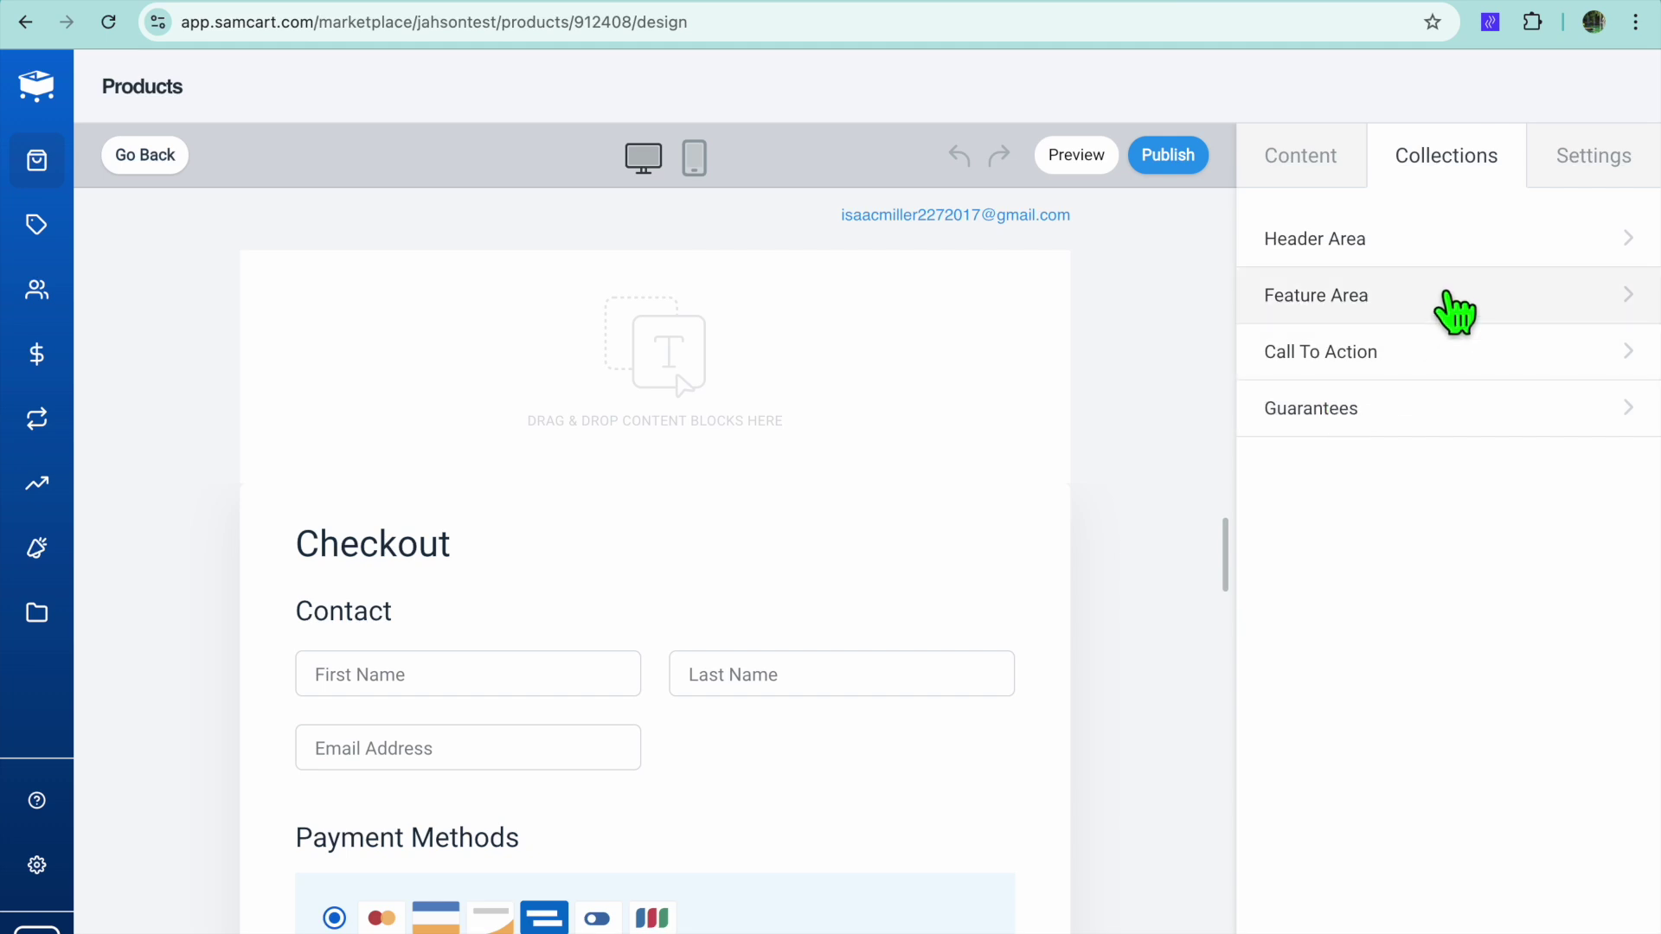
Preview the checkout page from the builder, return to it and open the builder's page settings.
click(1088, 163)
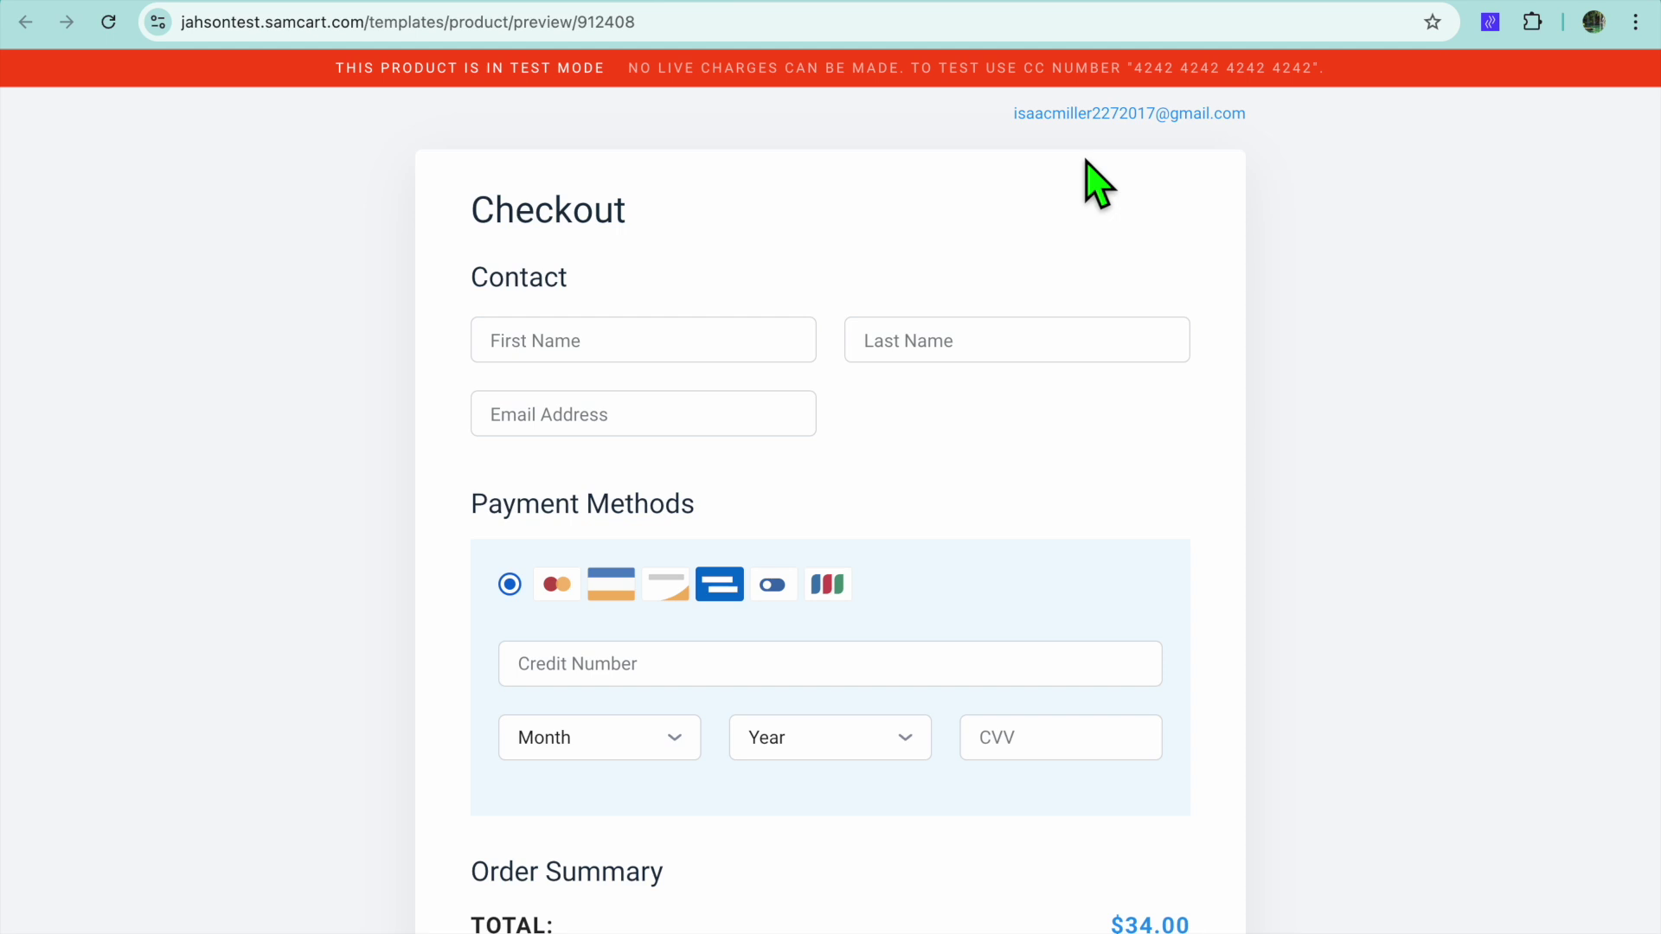
click(1233, 10)
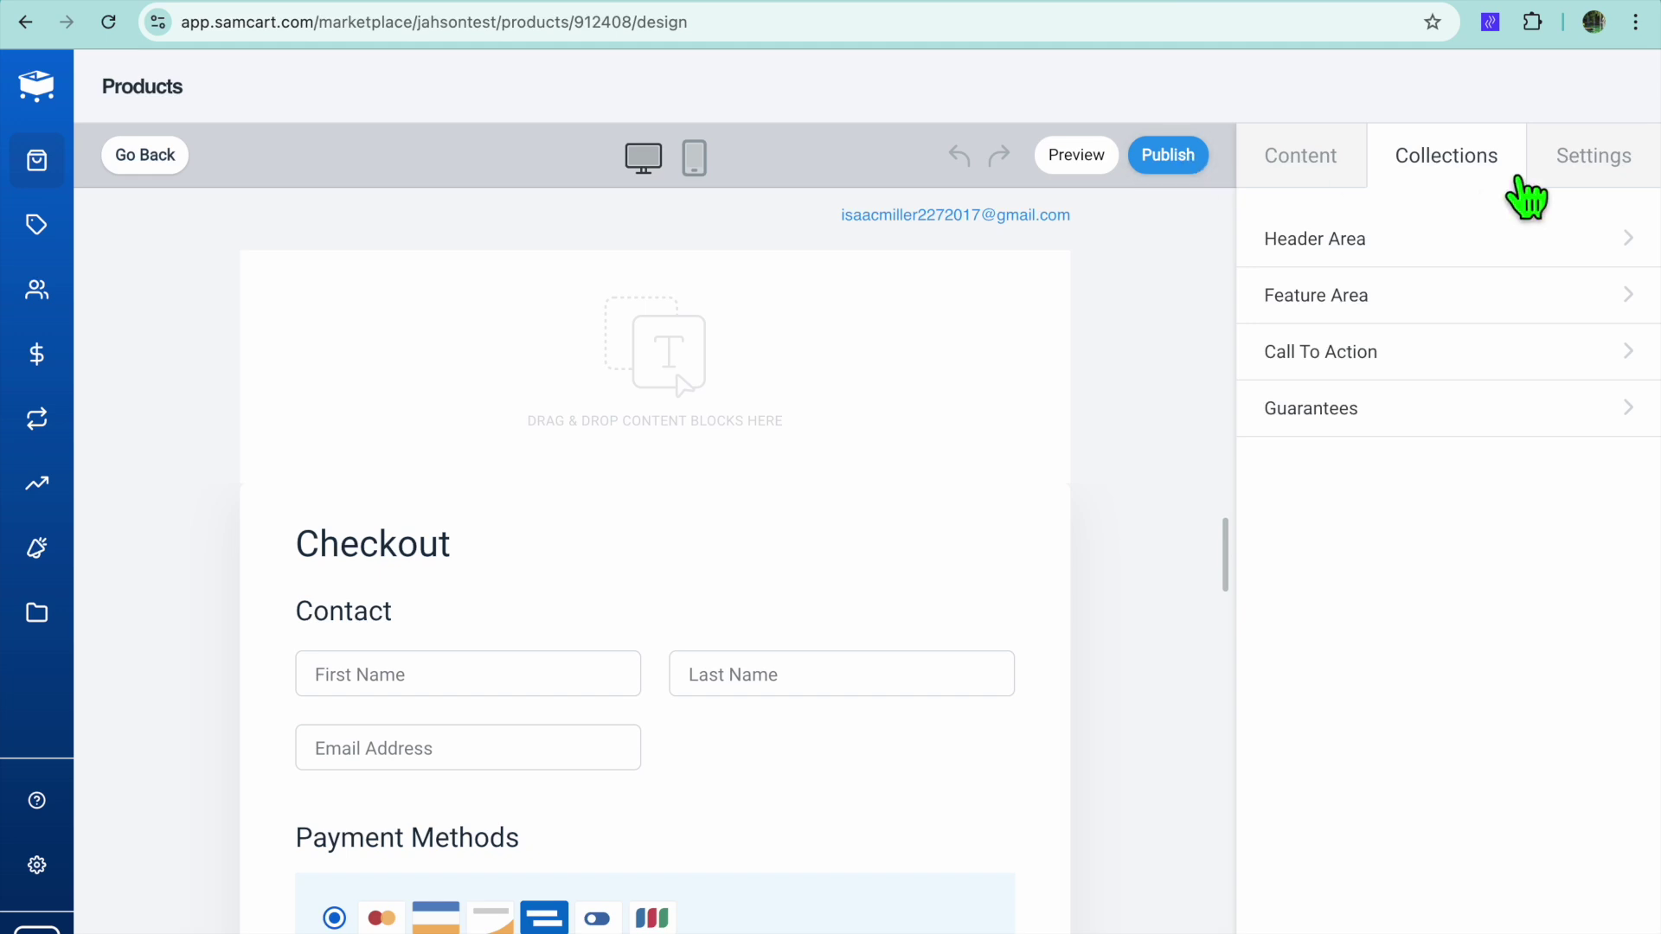
click(1592, 177)
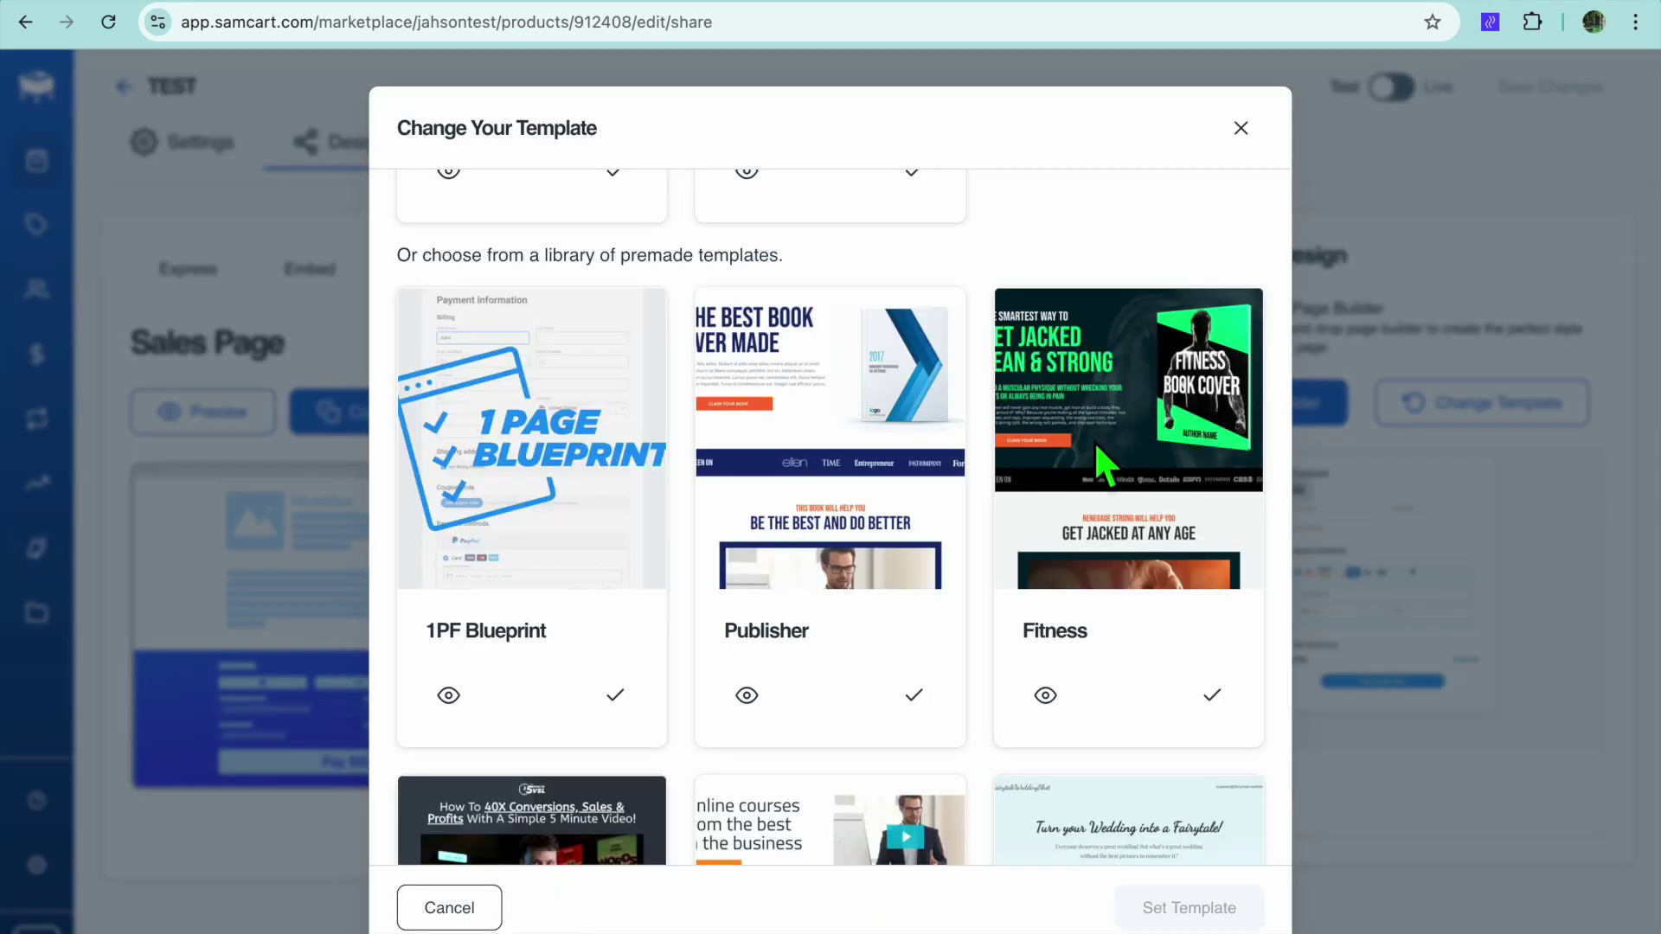
Choose the Fitness design from the premade template library again and apply it to the sales page.
scroll(1205, 502, down, 2)
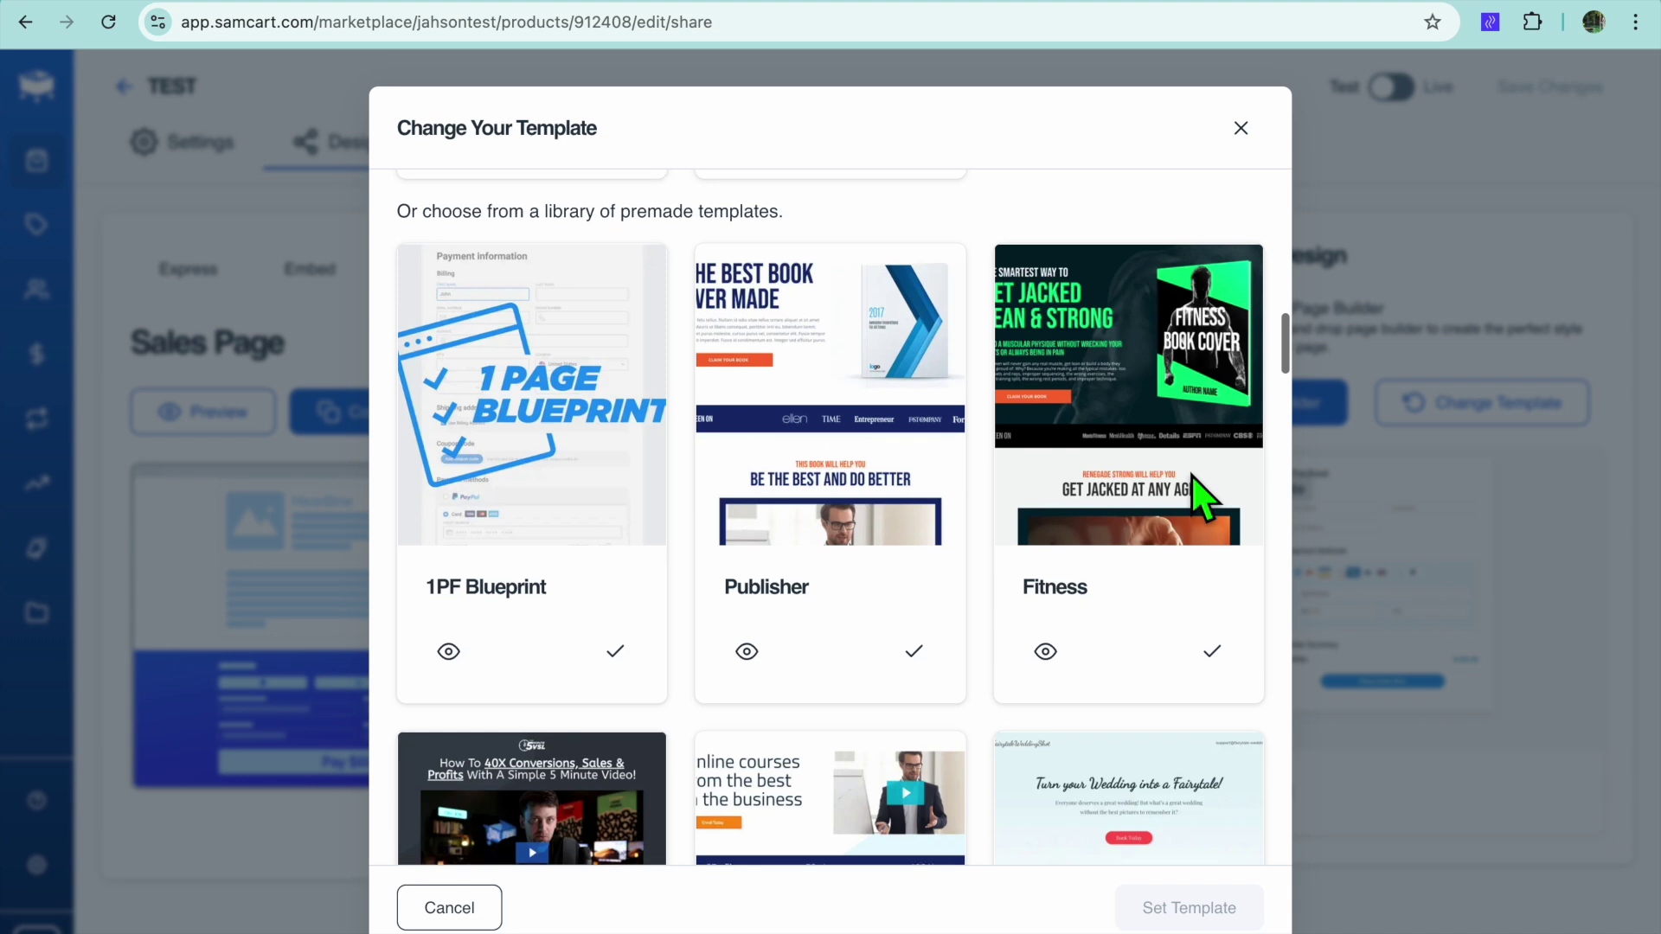
click(1227, 640)
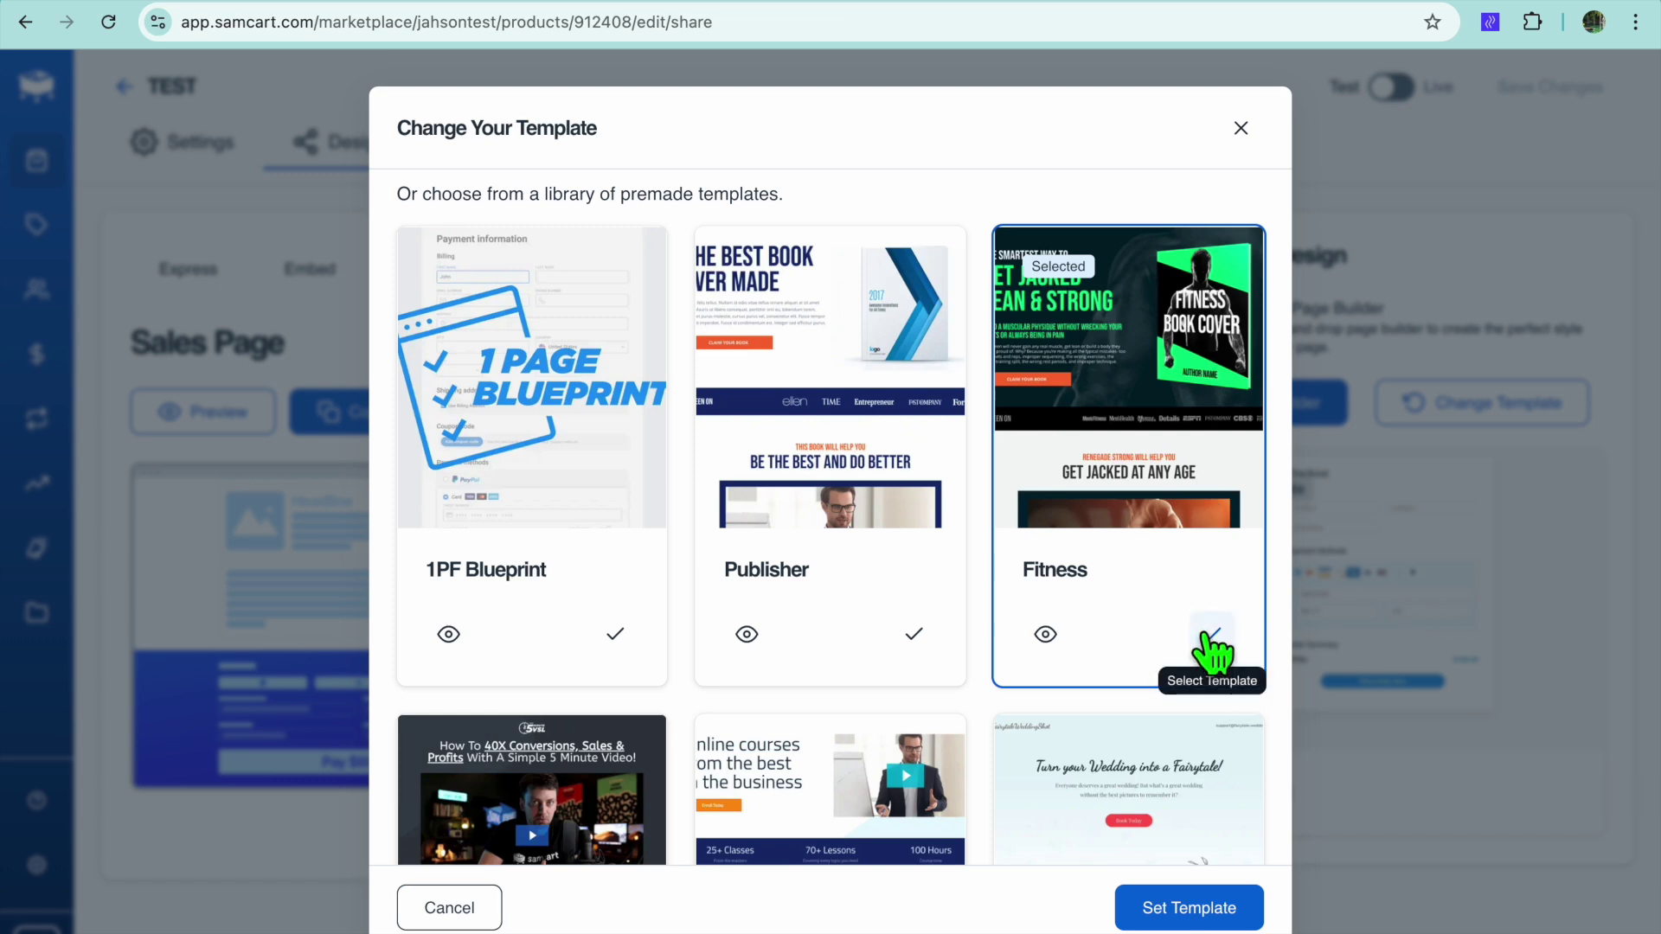
click(1192, 907)
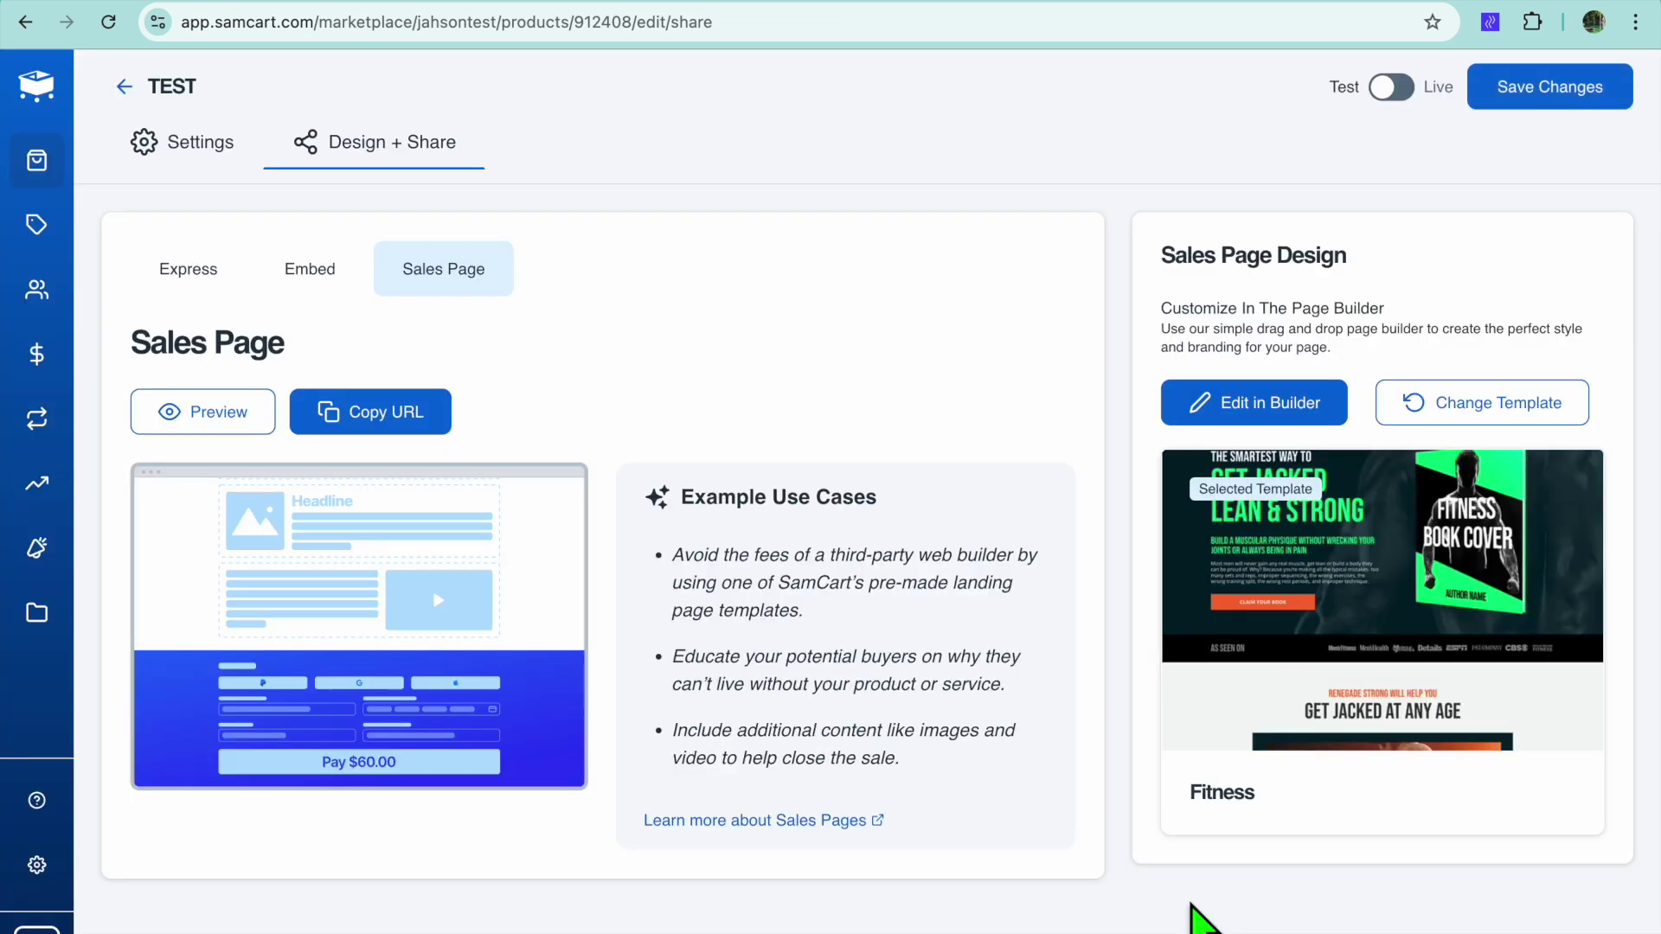